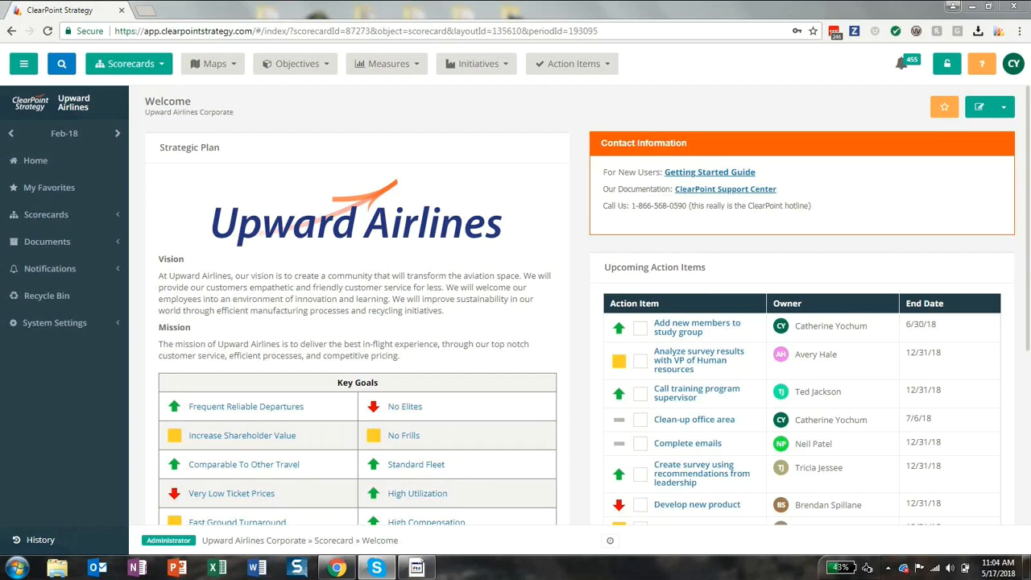
- Open the Upward Airlines Corporate Revenue measure and examine its charts, series evaluations and measure data
left_click(394, 69)
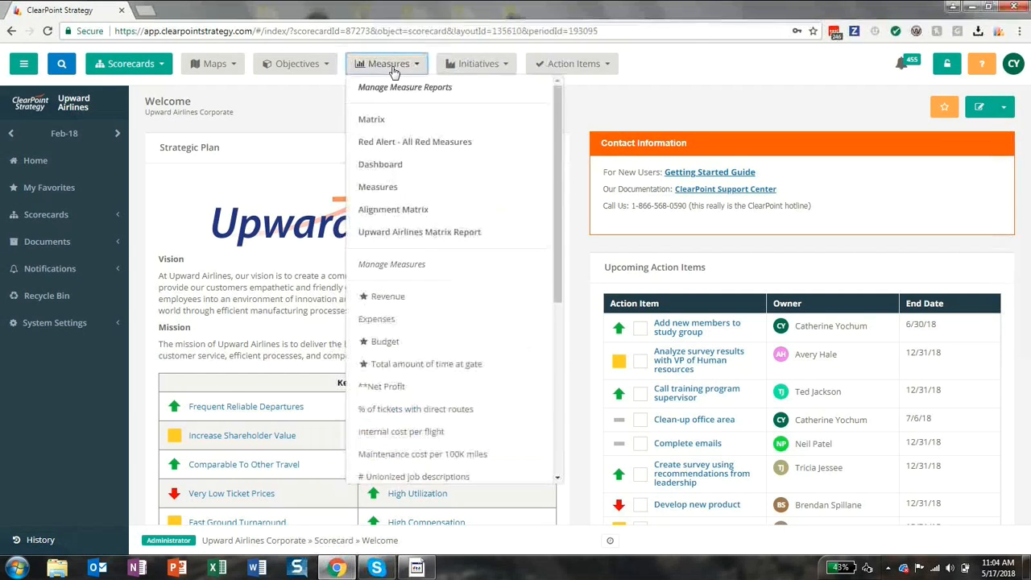
left_click(389, 297)
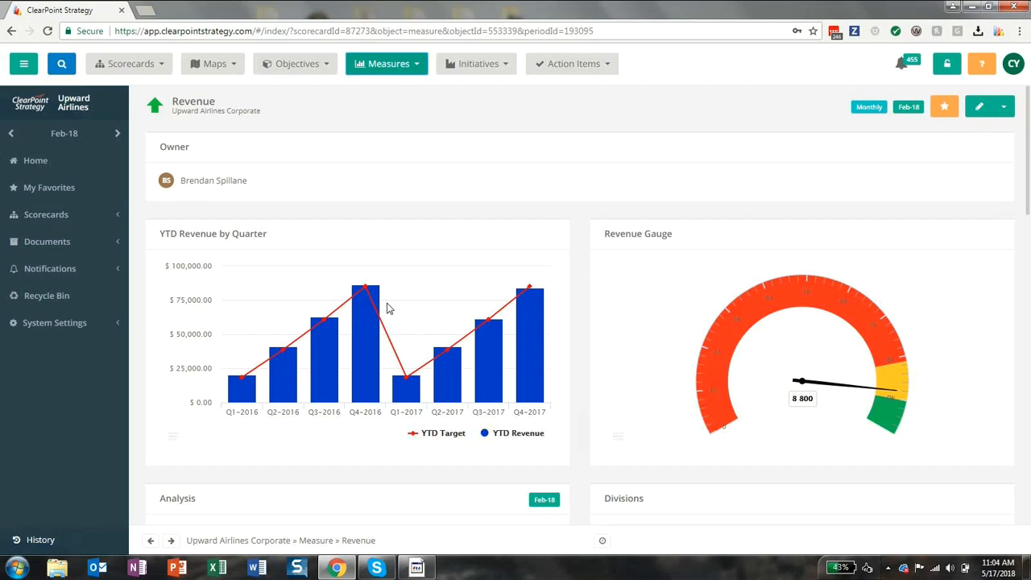
scroll(437, 222, "down", 6)
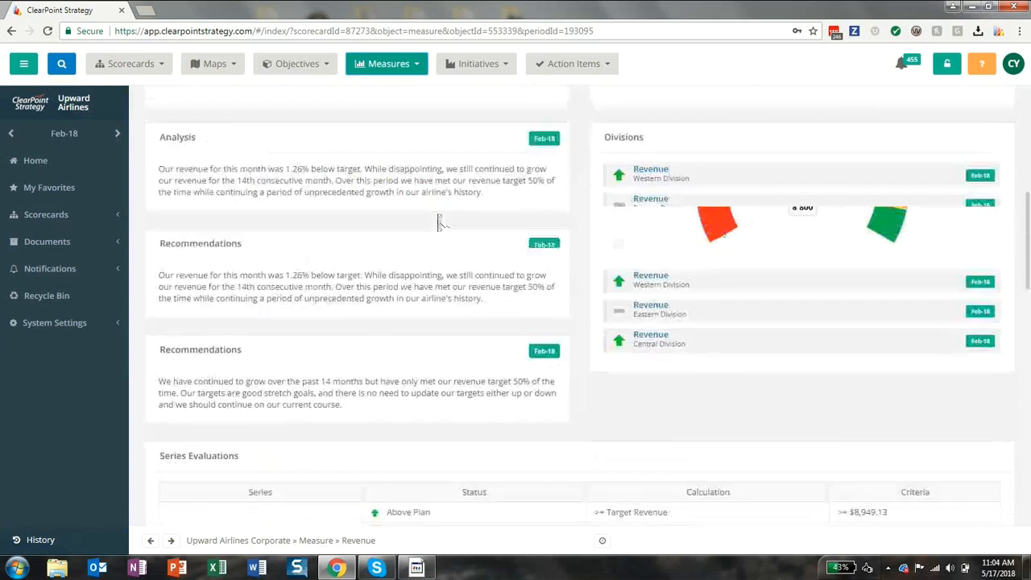
scroll(437, 222, "down", 7)
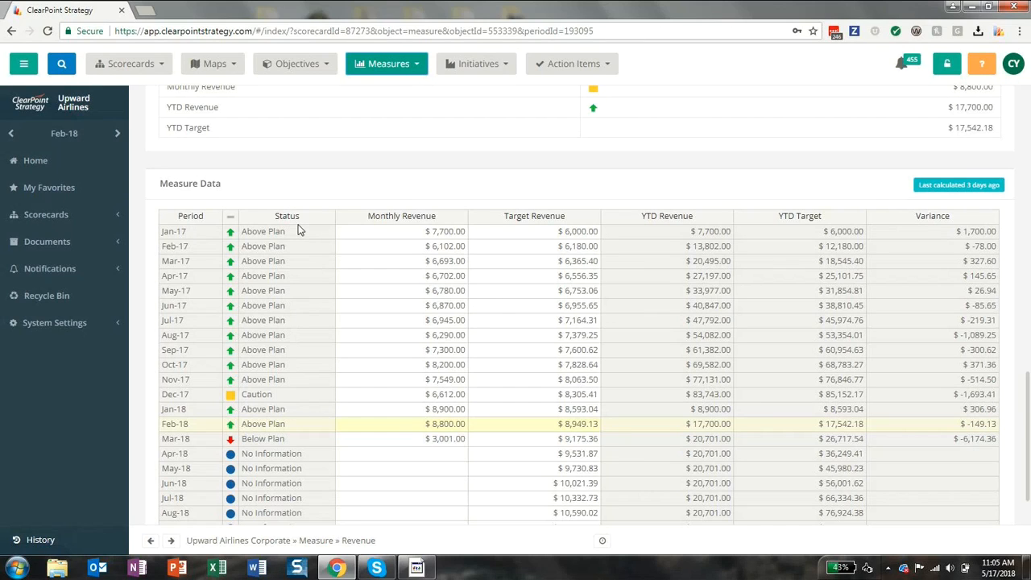
scroll(298, 233, "up", 10)
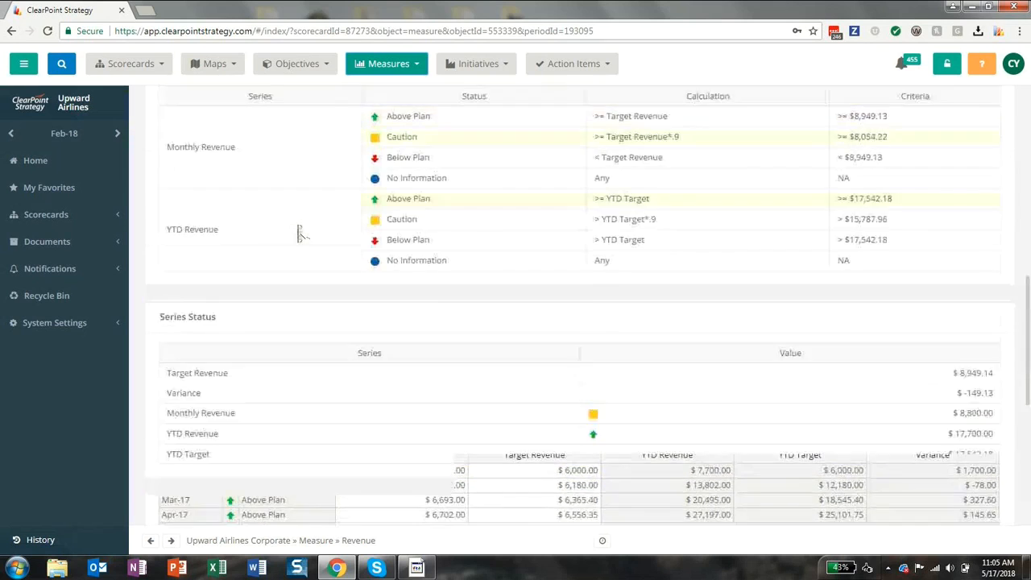
left_click(295, 198)
scroll(312, 153, "up", 8)
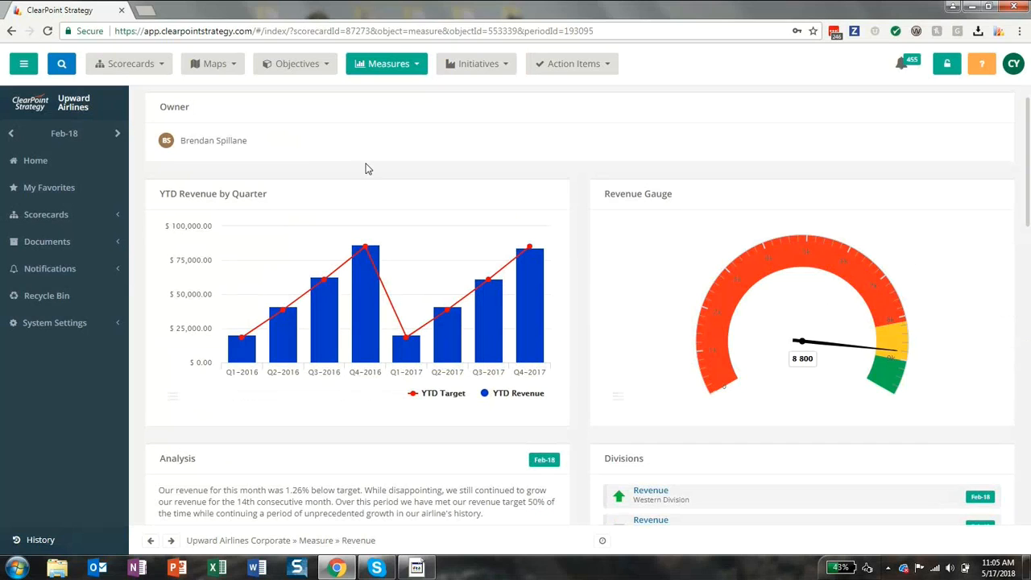
mouse_move(499, 354)
- Open the Master Measures templates from the system's admin options
left_click(60, 325)
left_click(54, 343)
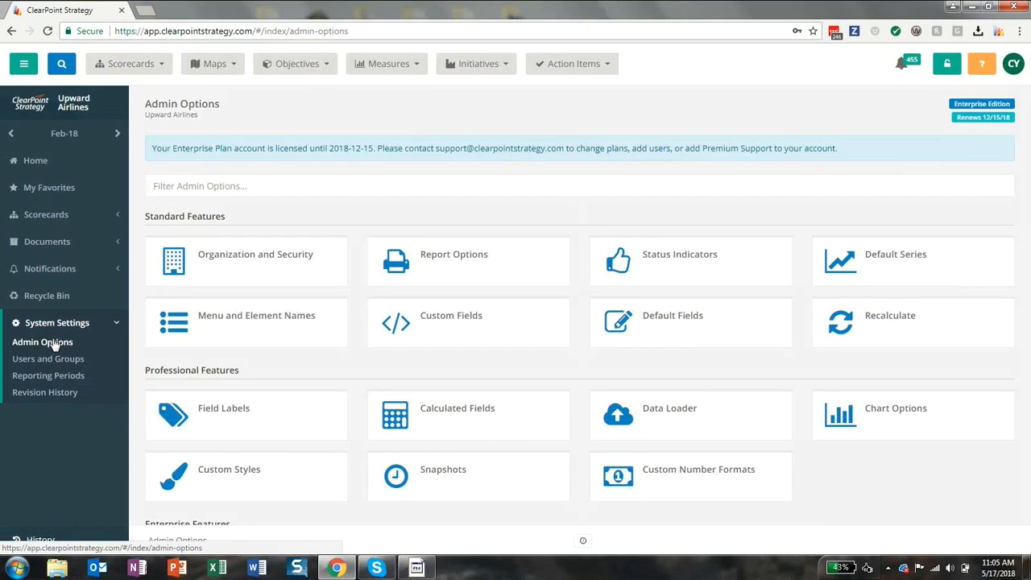
scroll(277, 330, "down", 1)
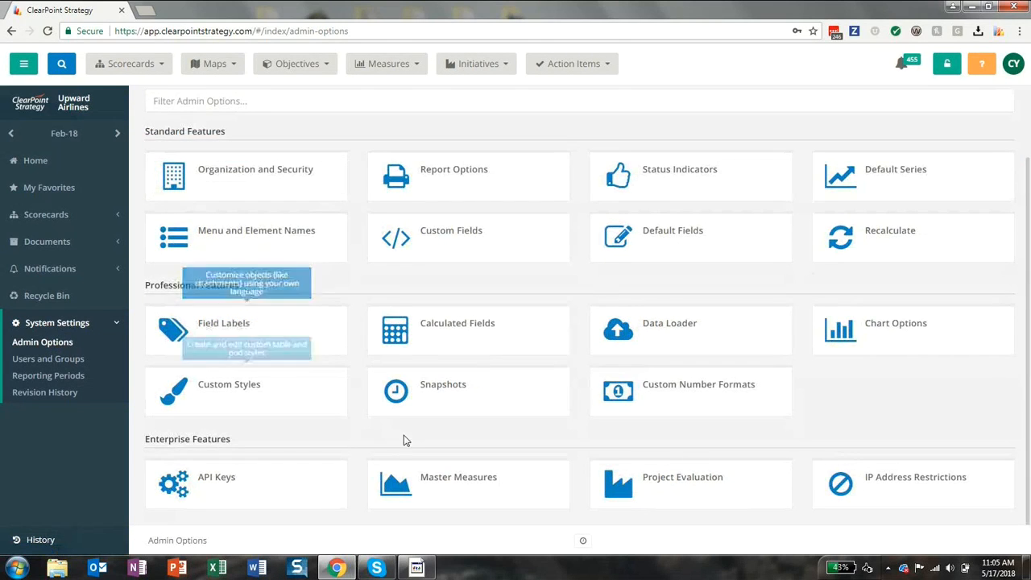
left_click(480, 494)
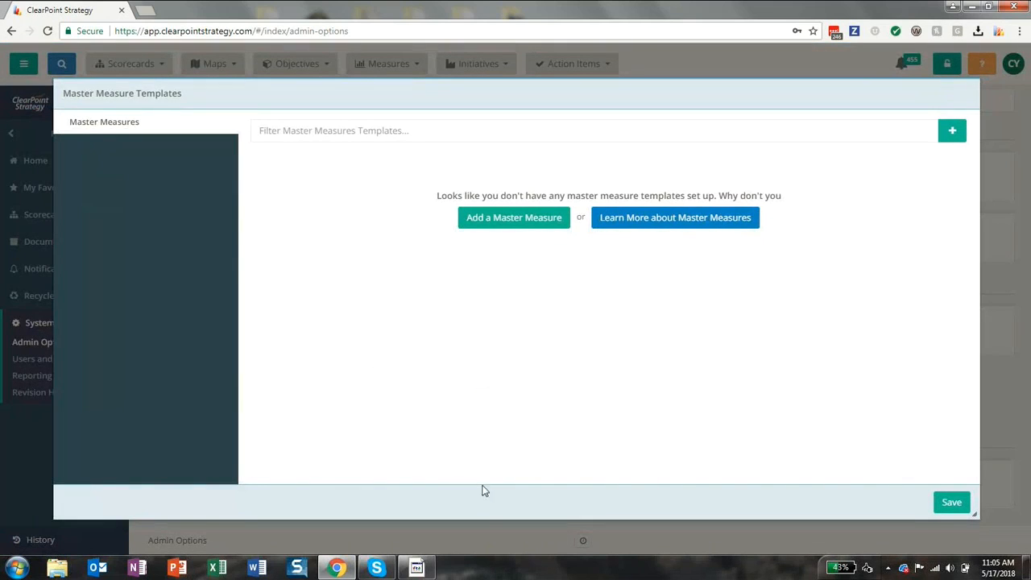
- Add a master measure template based on the Revenue measure of the Upward Airlines Corporate scorecard
left_click(953, 133)
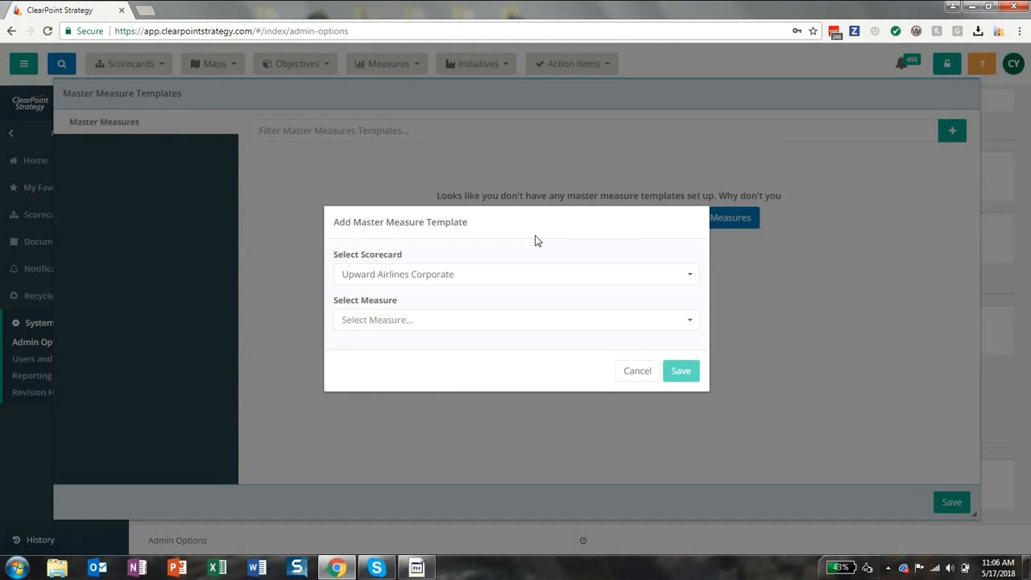
left_click(414, 278)
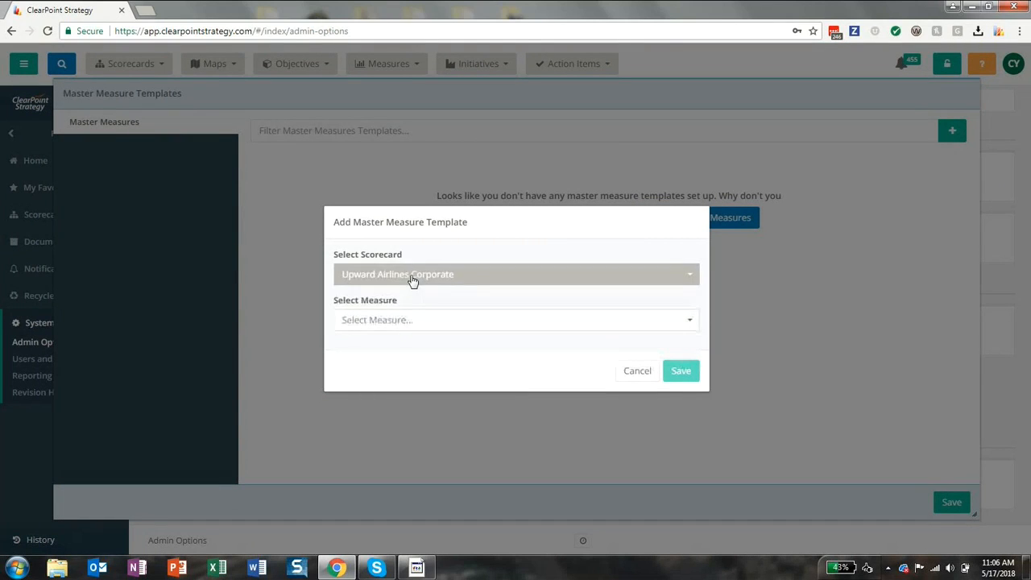
left_click(408, 323)
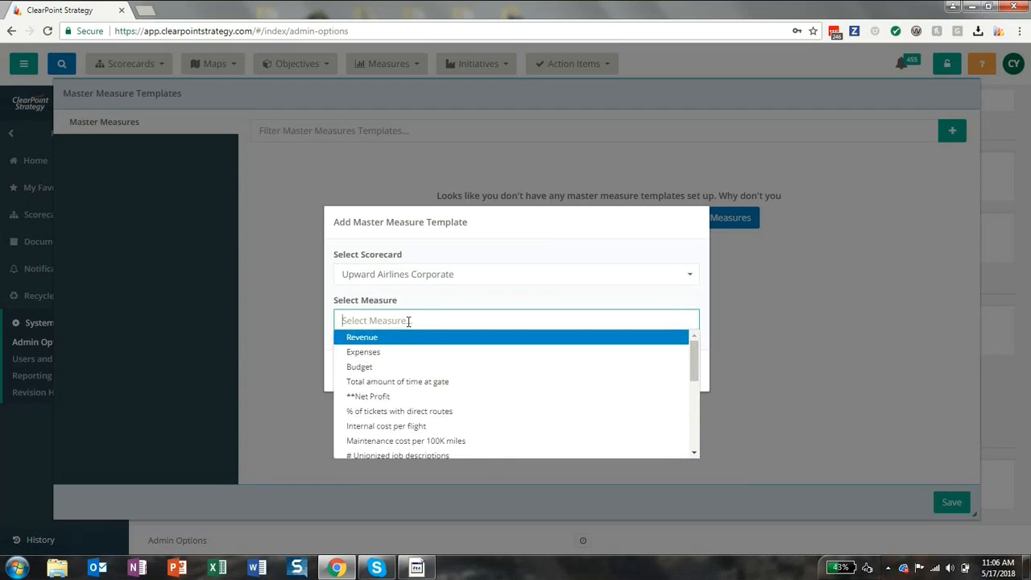
left_click(367, 337)
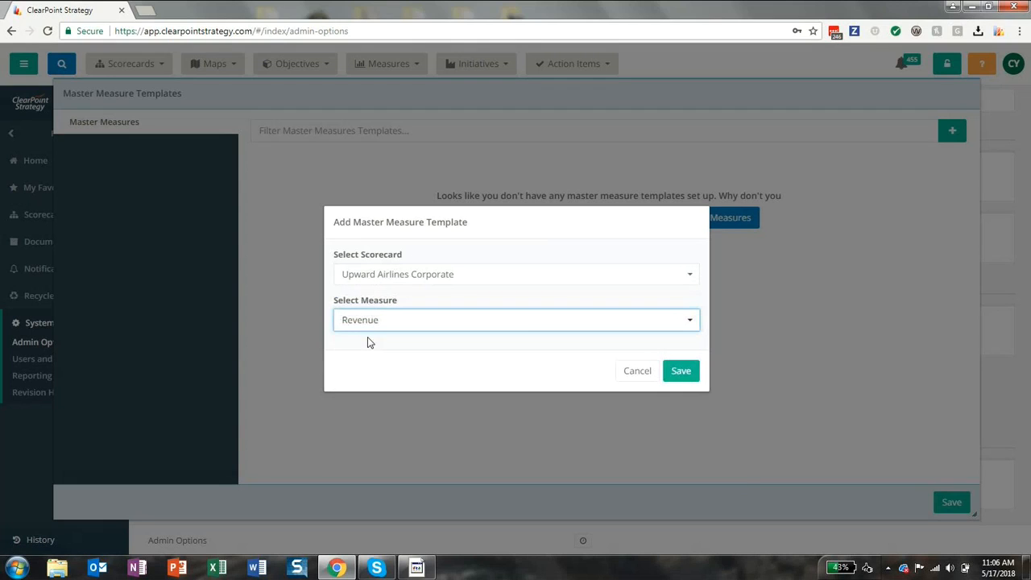
left_click(682, 372)
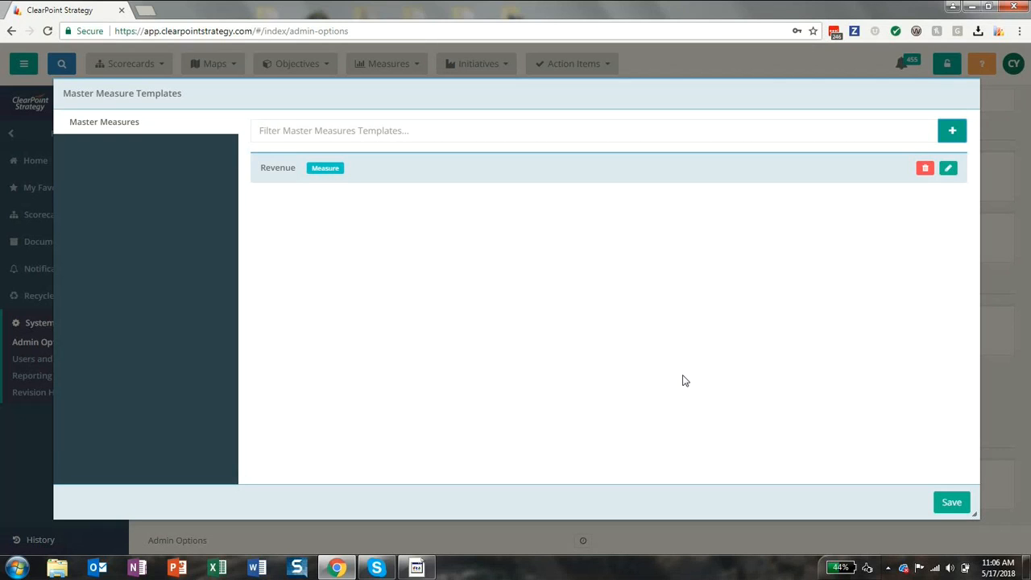
- Edit the new master measure and rename it "Revenue Template"
left_click(950, 172)
left_click(453, 191)
type("Template")
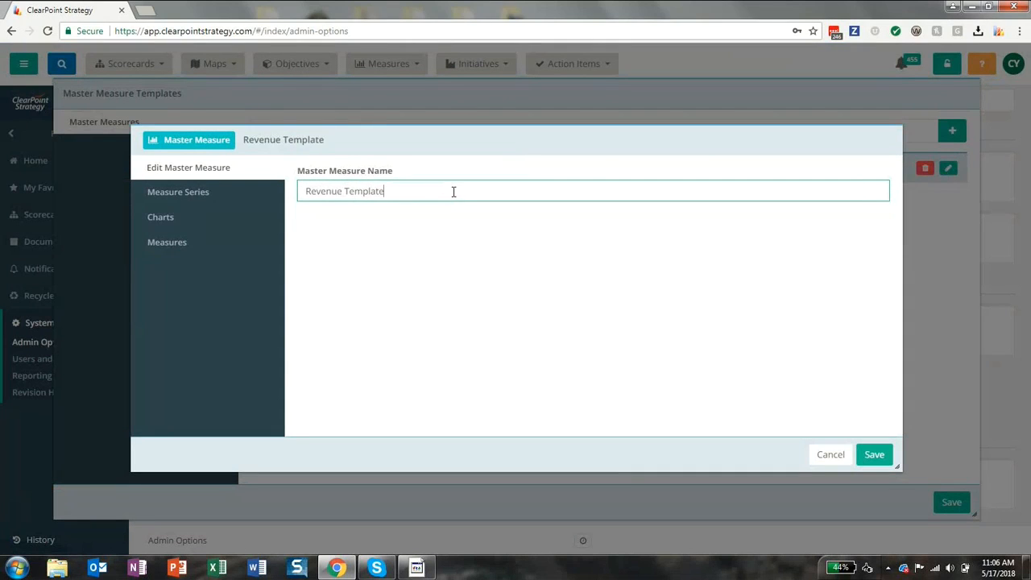
- Check the template's measure series and charts, and save the master measure
left_click(177, 193)
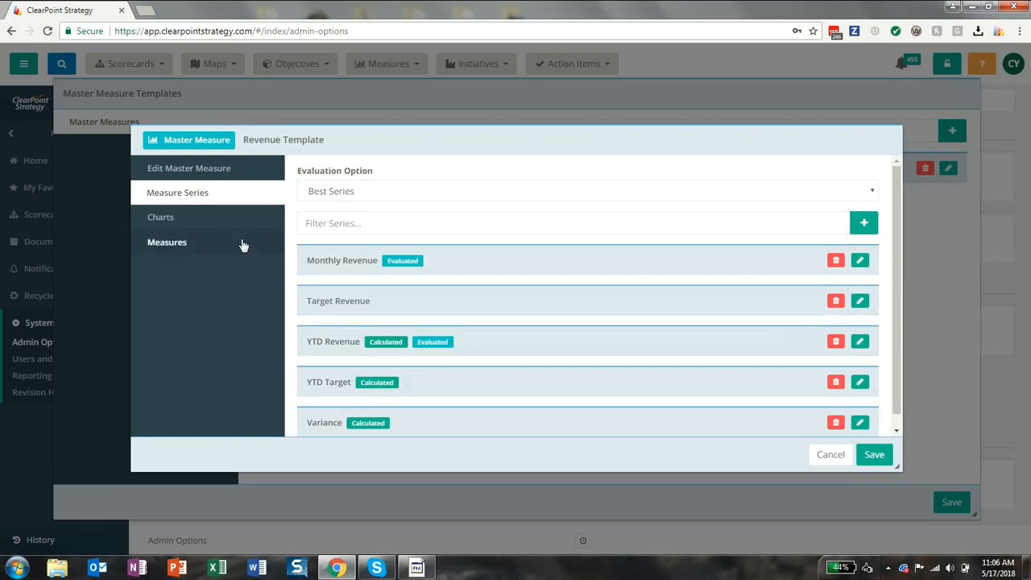
left_click(179, 218)
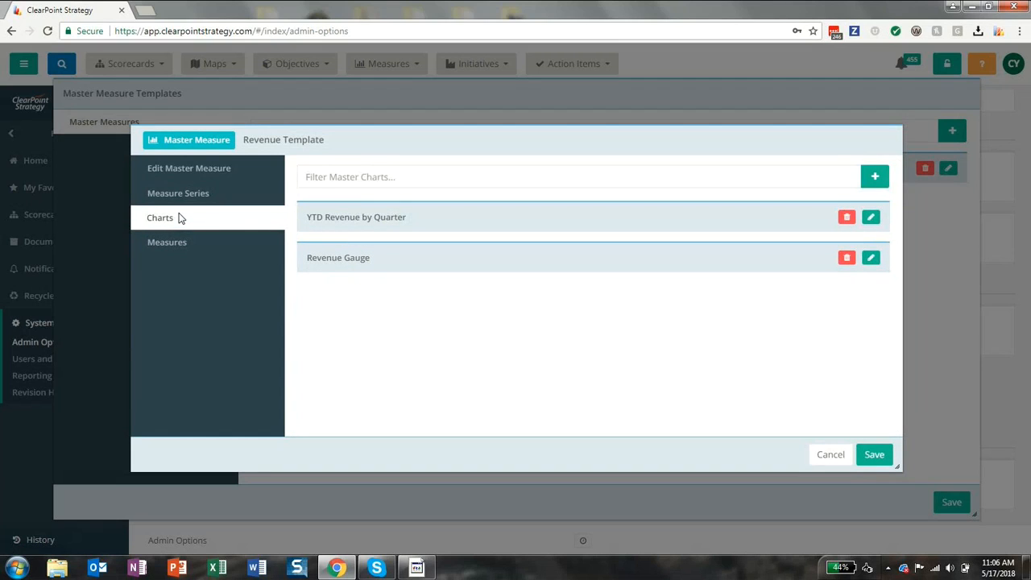
left_click(879, 456)
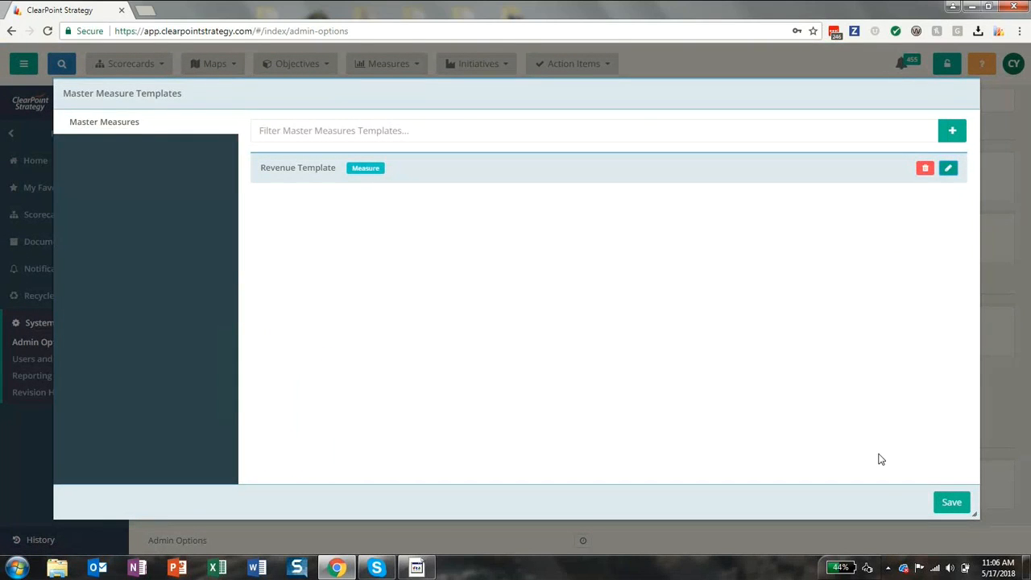
left_click(950, 502)
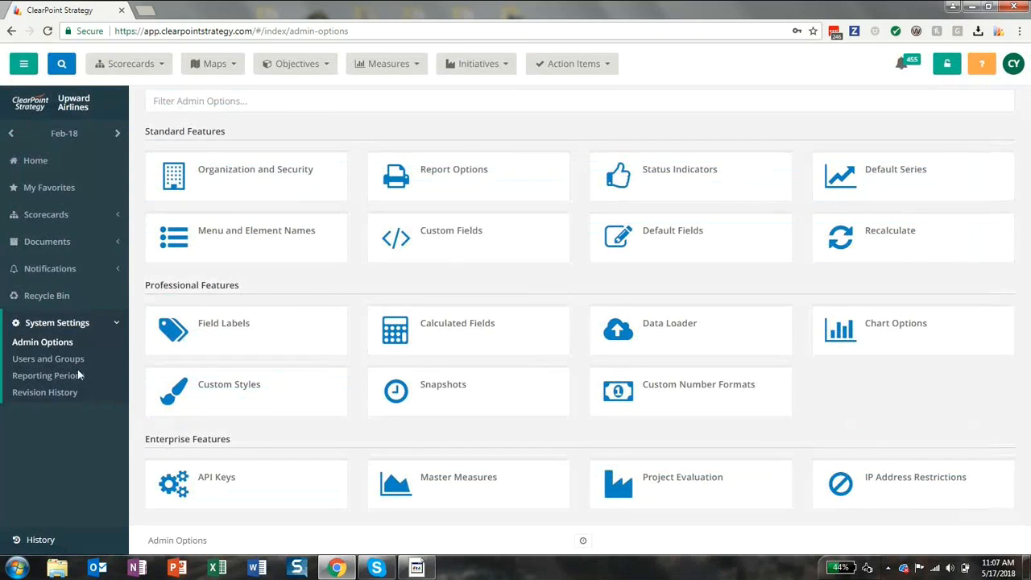
- Open the Western Division scorecard's Revenue measure and examine its chart and measure data
left_click(56, 224)
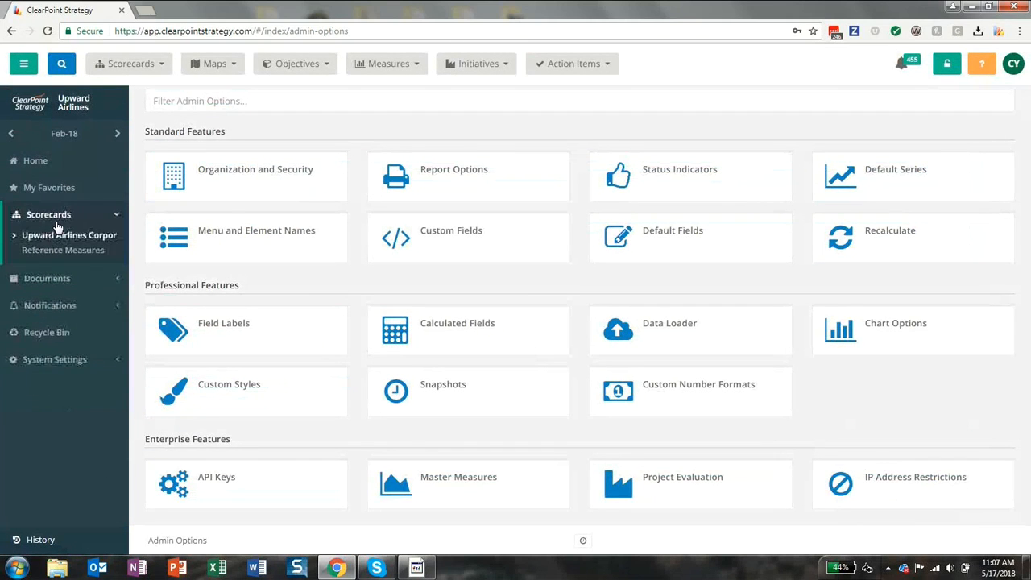
left_click(15, 235)
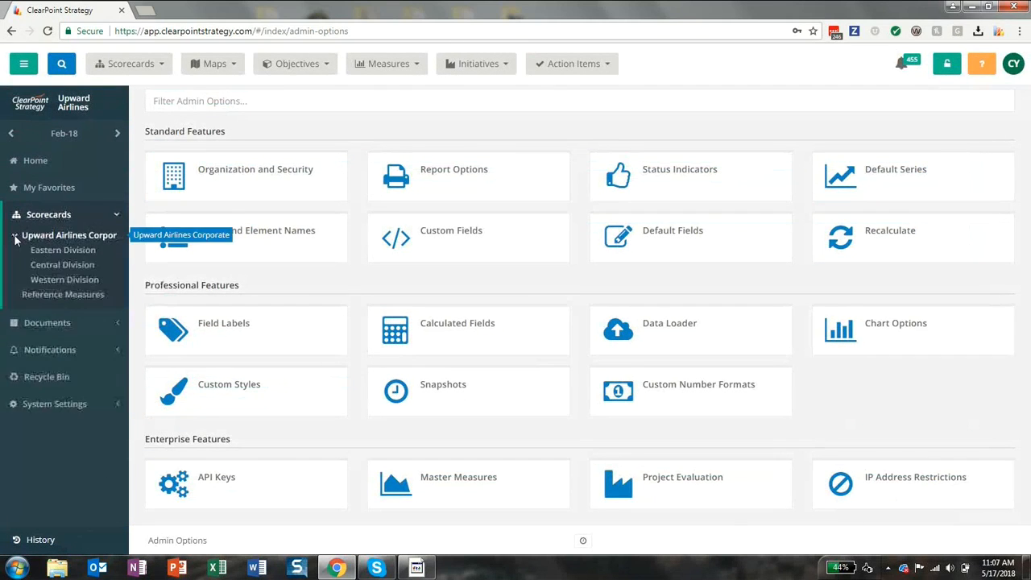
left_click(66, 282)
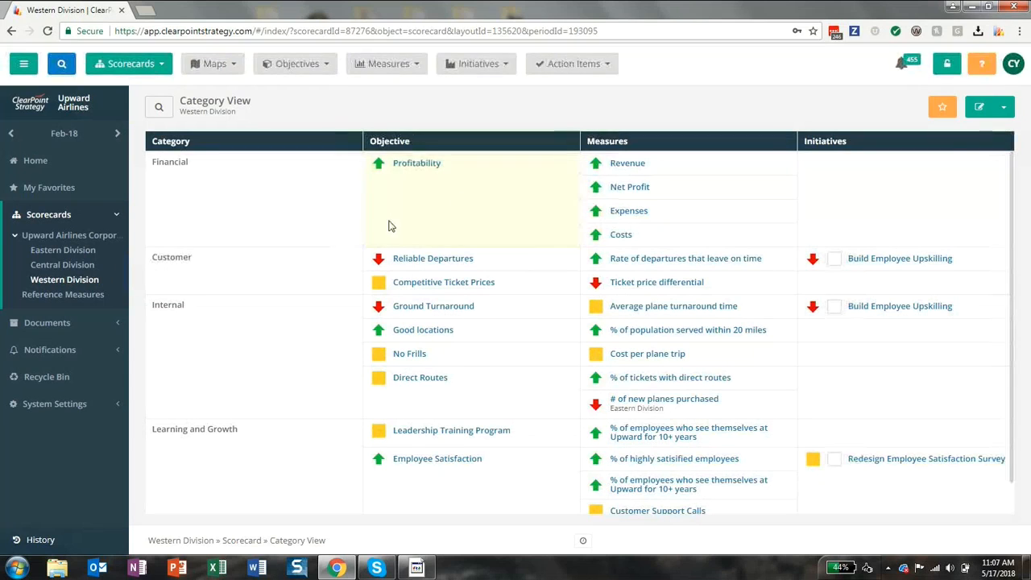
left_click(633, 164)
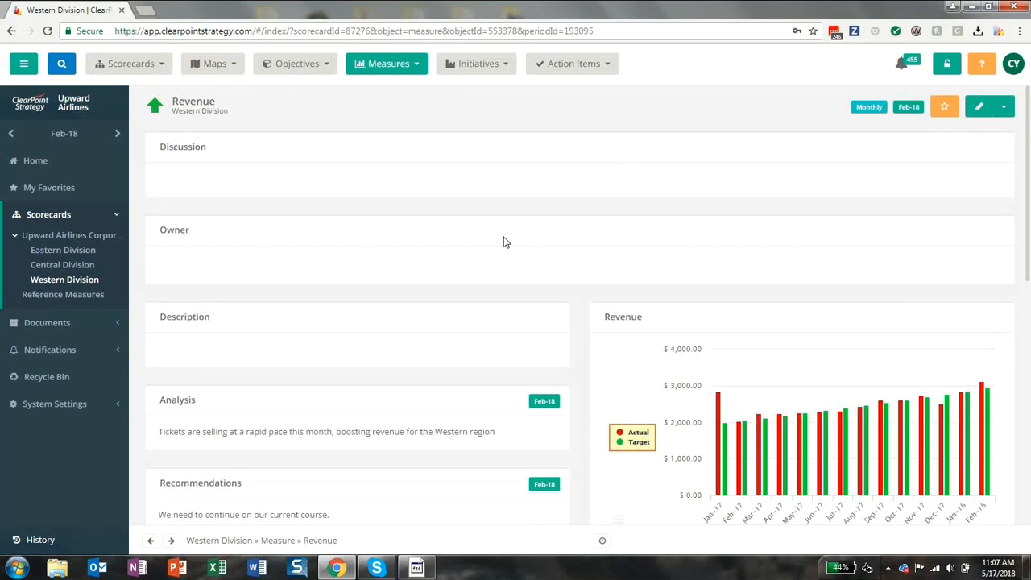
scroll(504, 241, "down", 3)
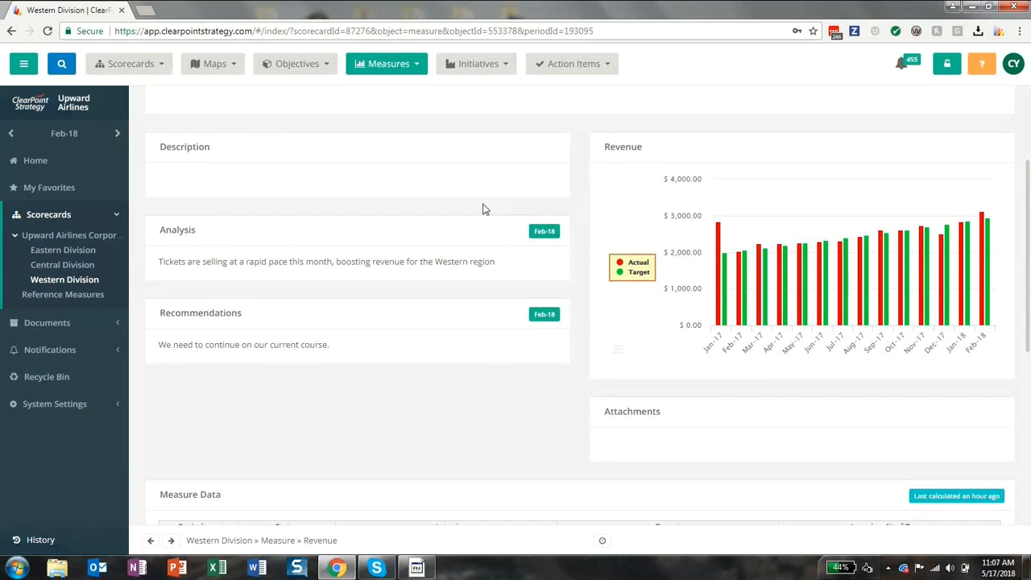
scroll(498, 258, "down", 5)
scroll(499, 258, "up", 1)
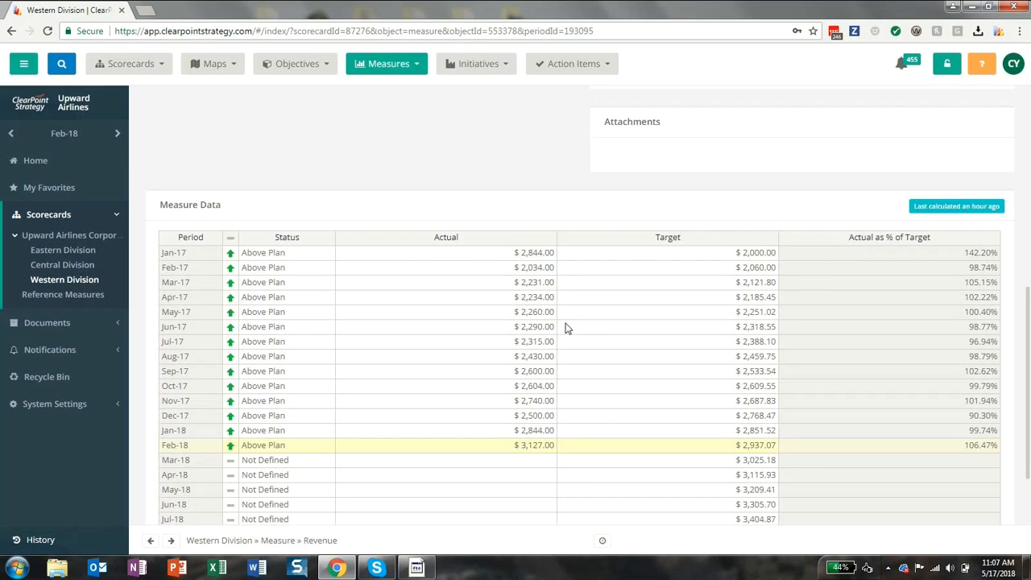
- Return to the Master Measures admin option and open the Revenue Template for editing
left_click(87, 407)
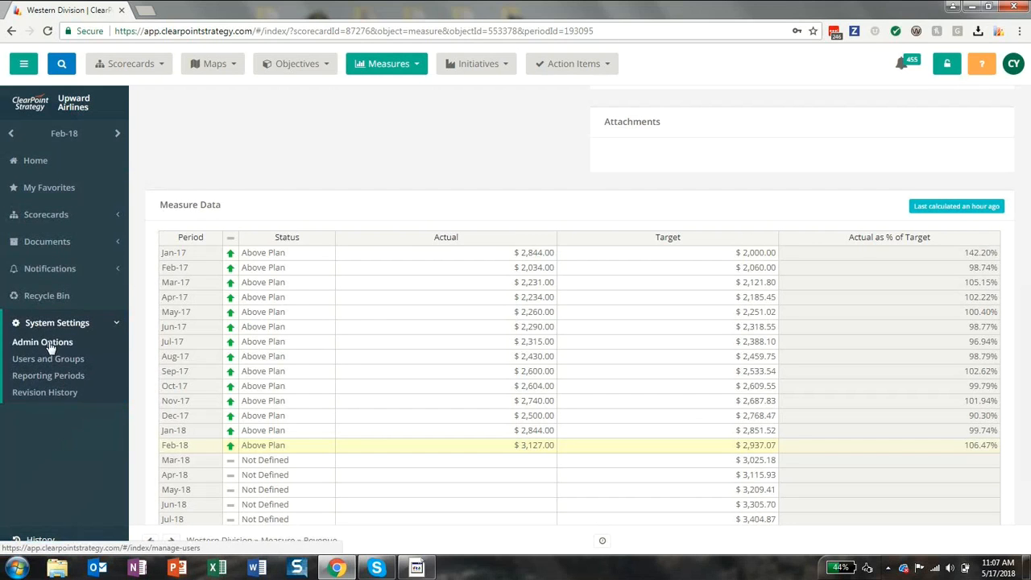
left_click(48, 341)
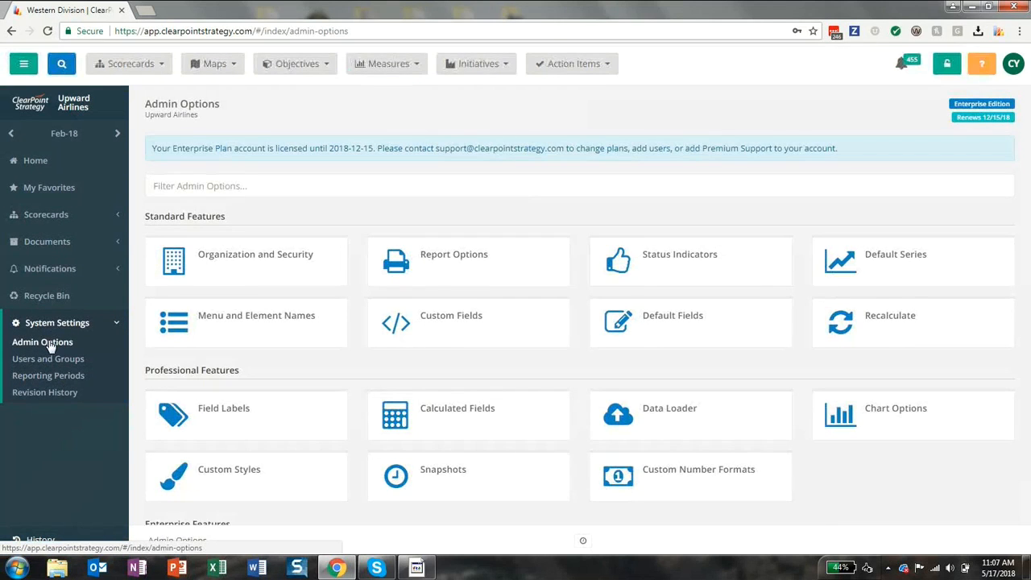
scroll(359, 376, "down", 1)
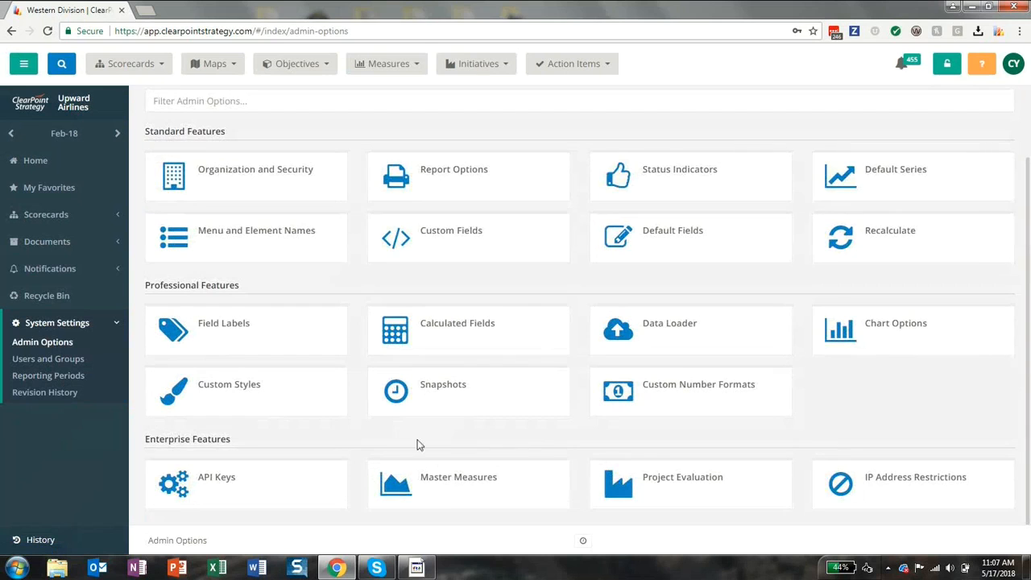
left_click(446, 499)
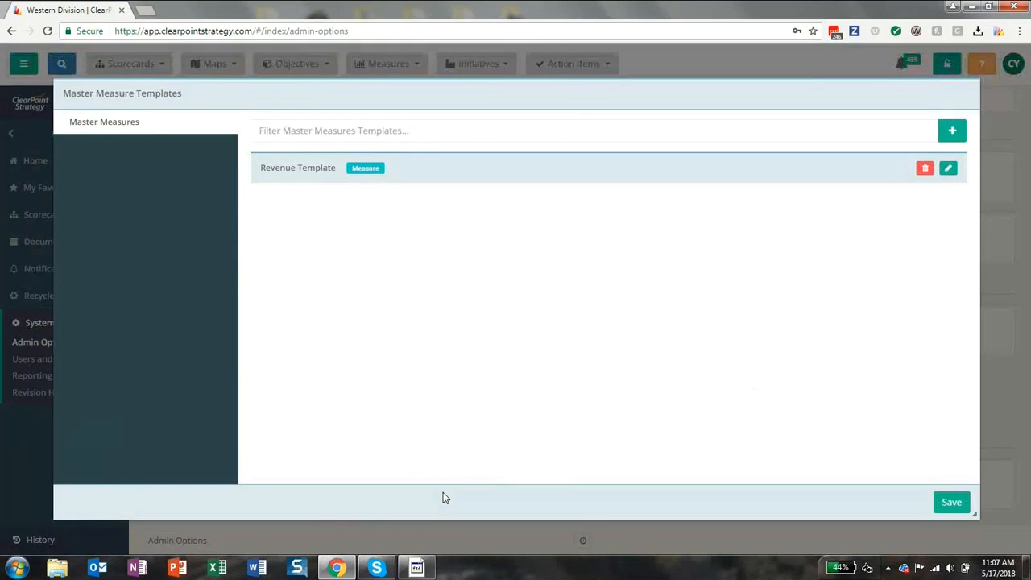
left_click(948, 168)
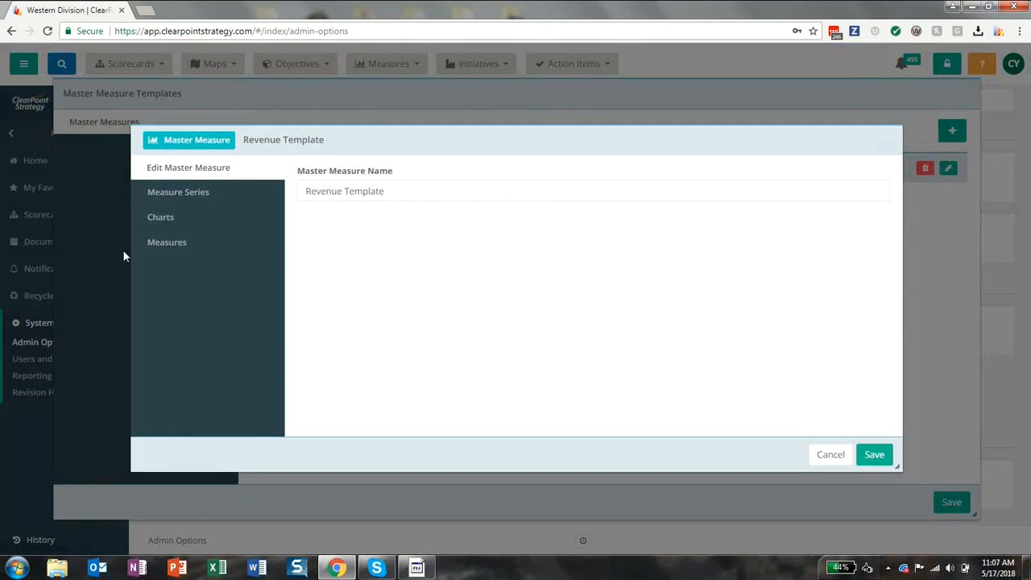
- Start linking measures to the Revenue Template and select the Eastern Division scorecard's Revenue measure
left_click(167, 251)
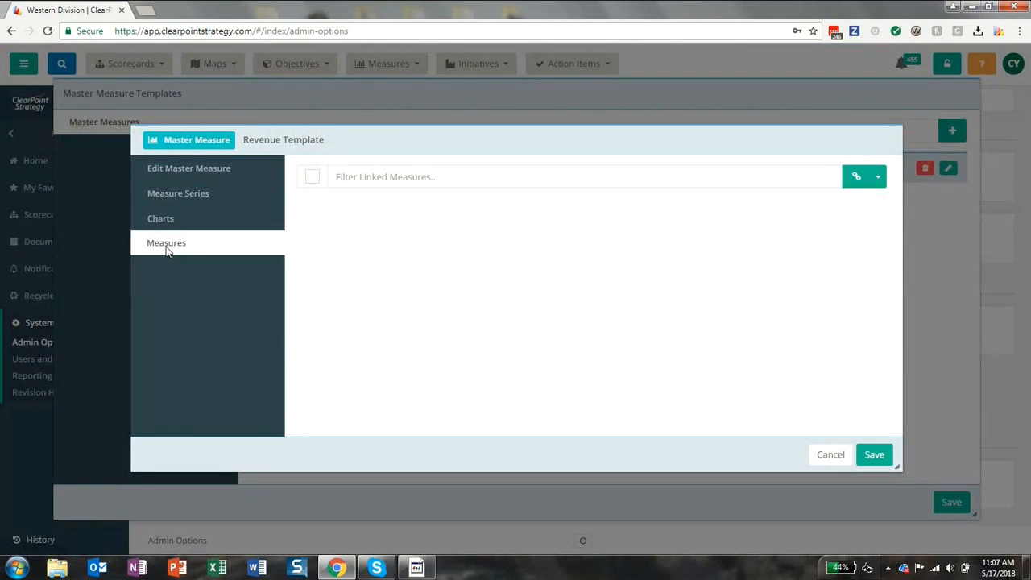
left_click(855, 177)
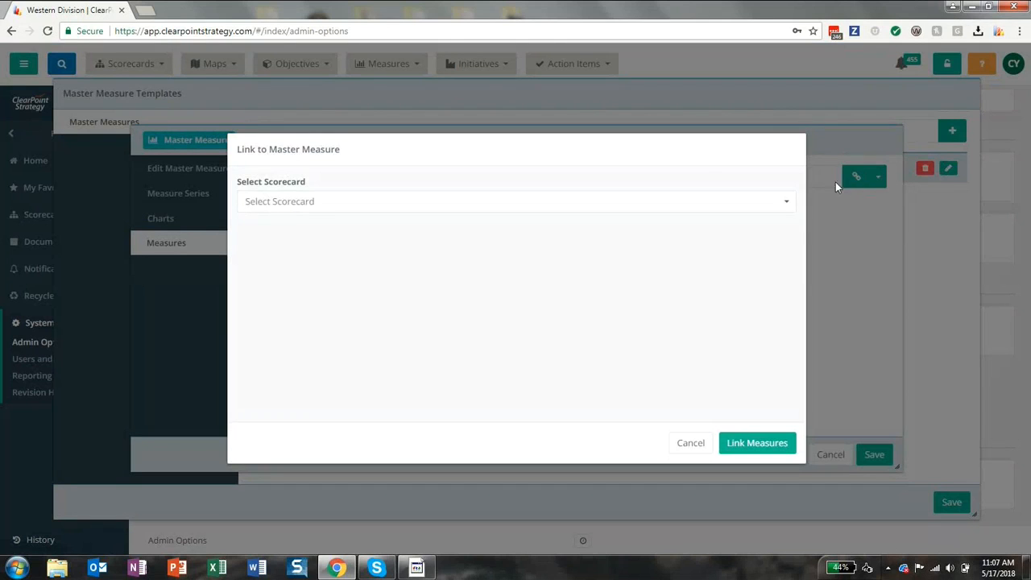
left_click(462, 213)
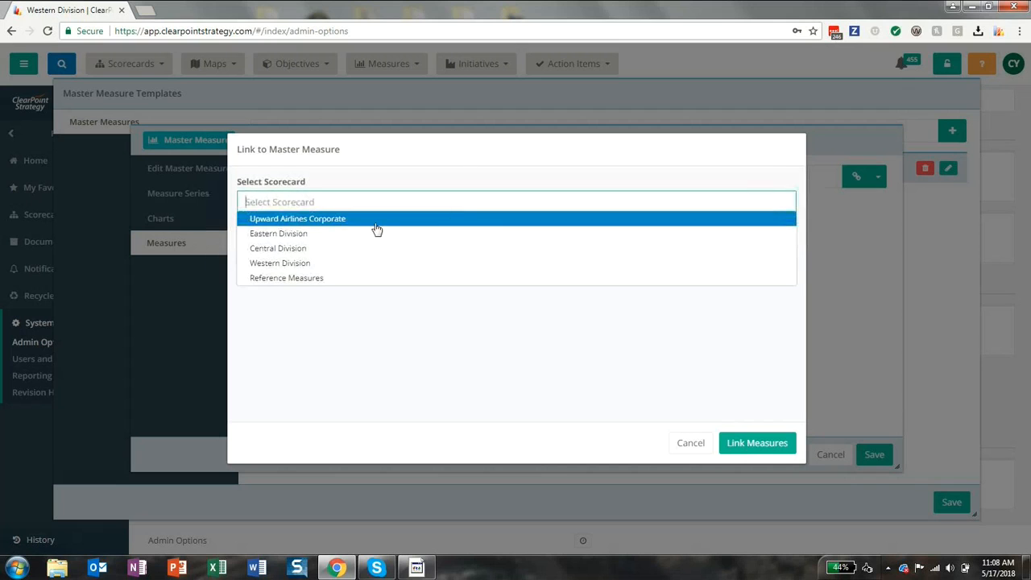
left_click(294, 234)
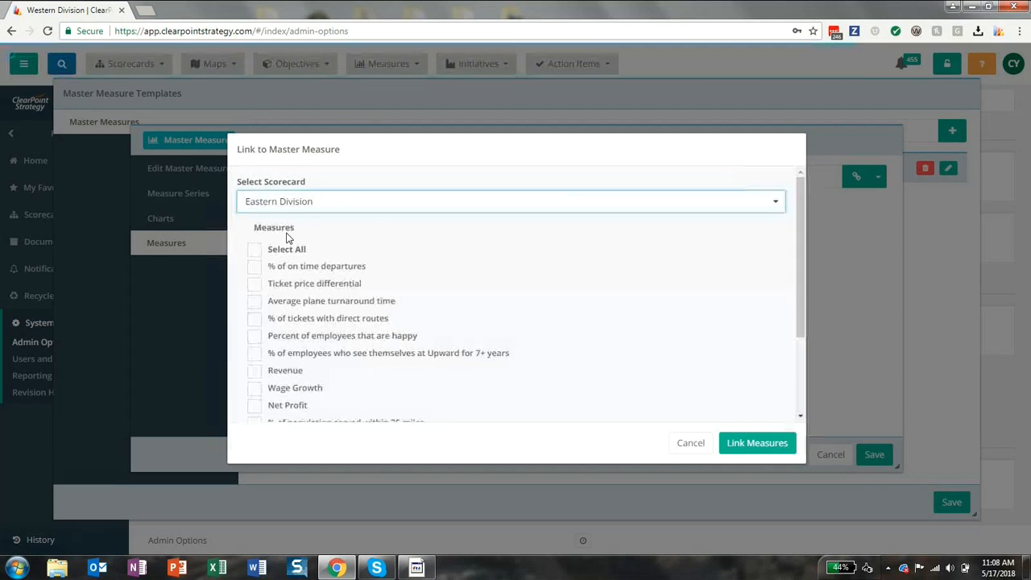
scroll(286, 294, "down", 1)
left_click(253, 306)
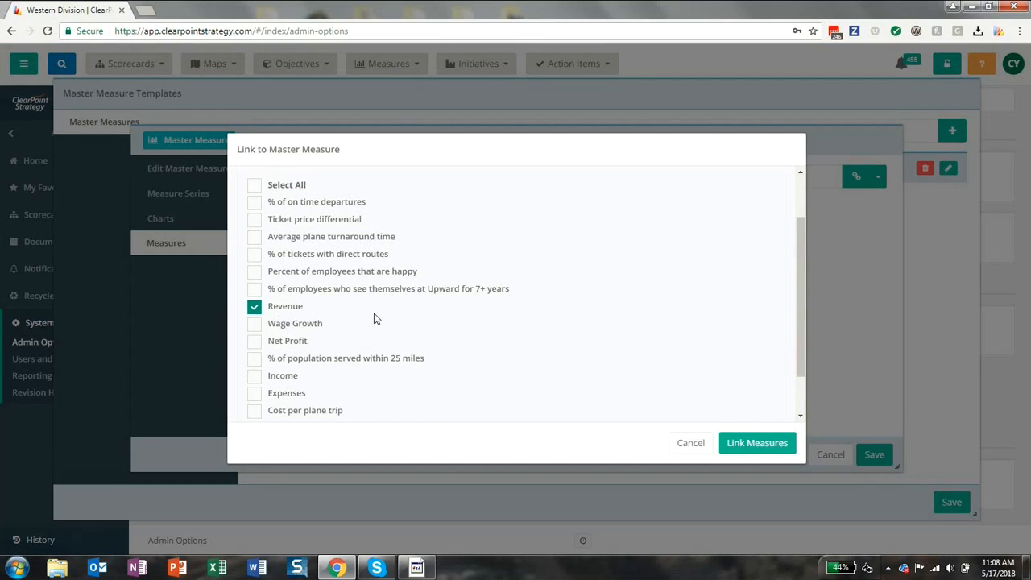
- Add the Revenue measures of the Central Division and Western Division scorecards to the link selection
scroll(376, 316, "up", 1)
left_click(343, 198)
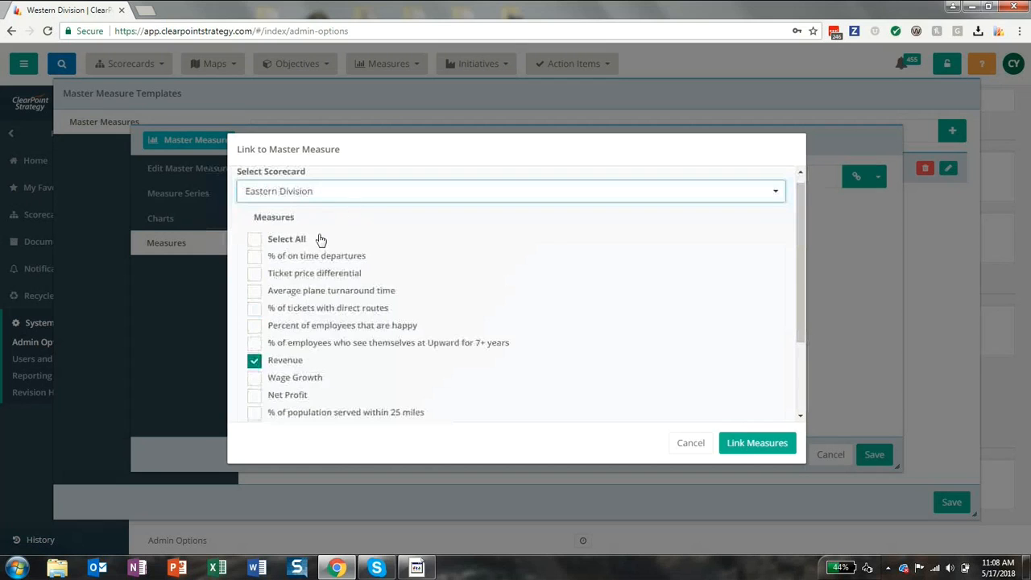
left_click(306, 250)
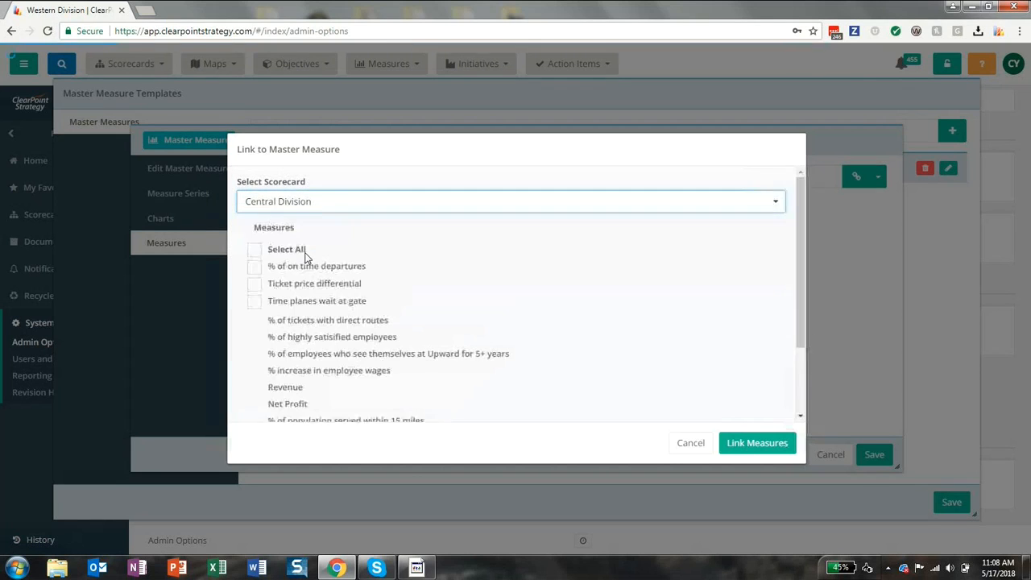
left_click(255, 390)
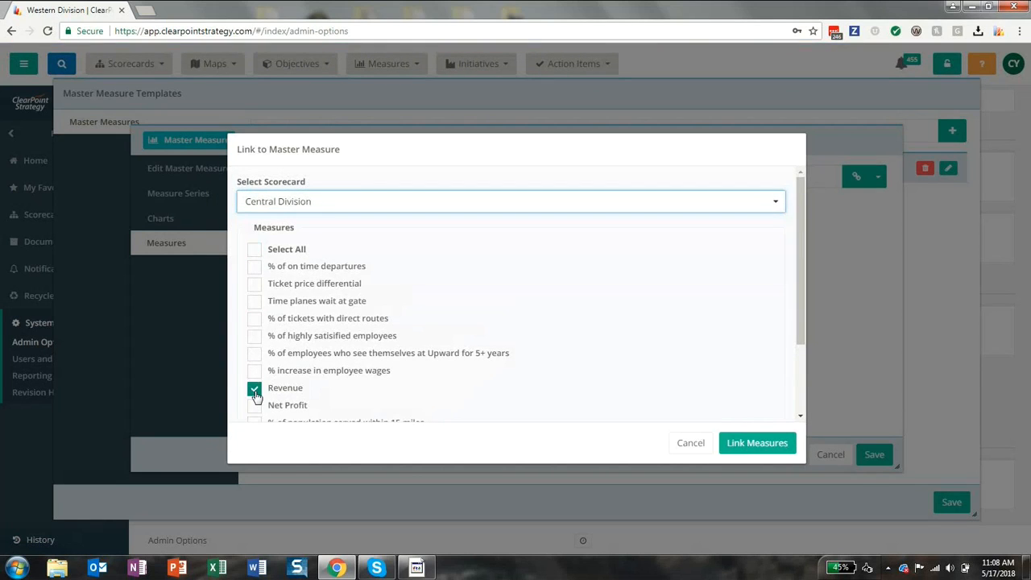
left_click(344, 203)
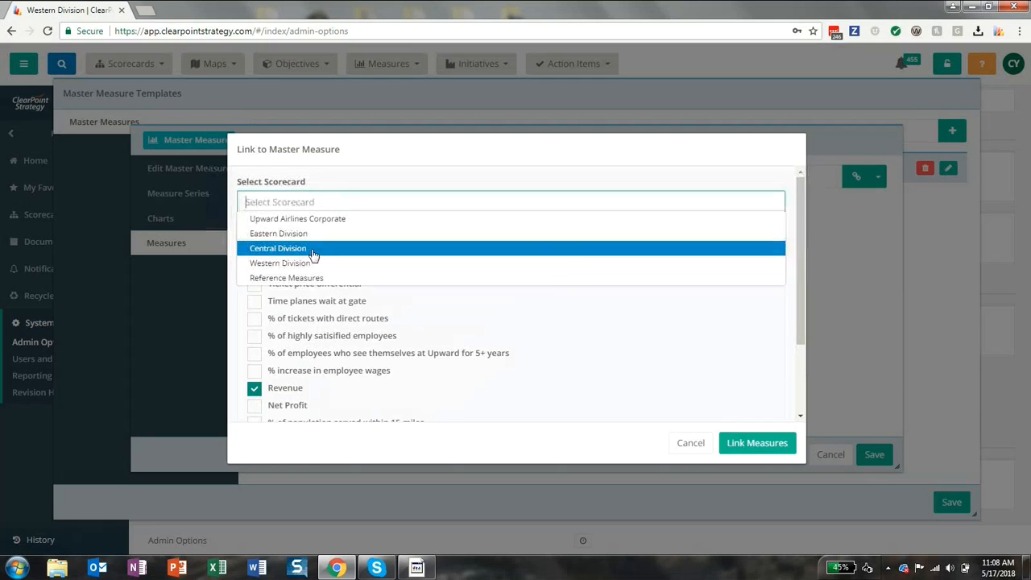
left_click(306, 265)
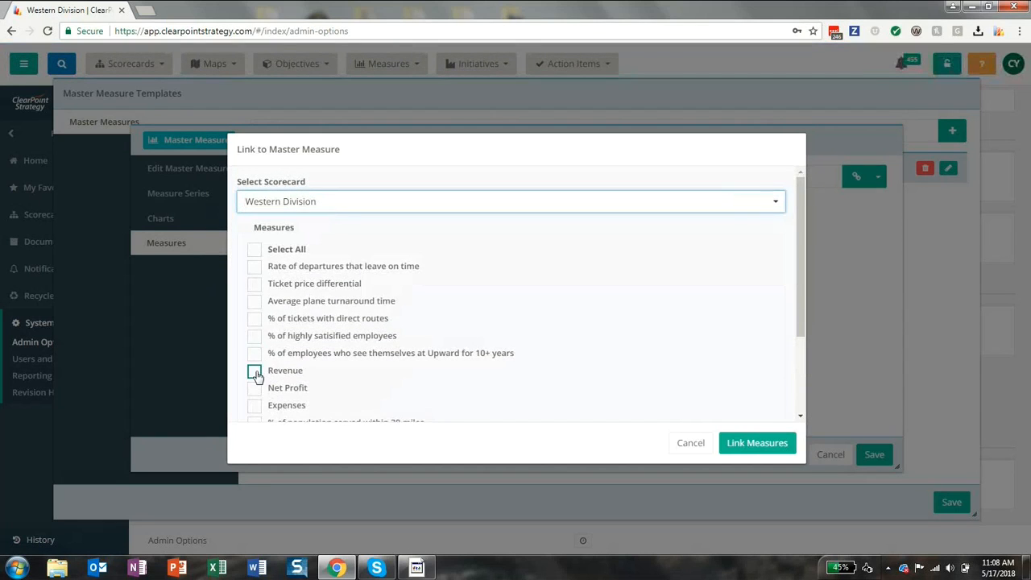
left_click(256, 373)
- Link the selected Revenue measures to the master measure and save the template
left_click(746, 444)
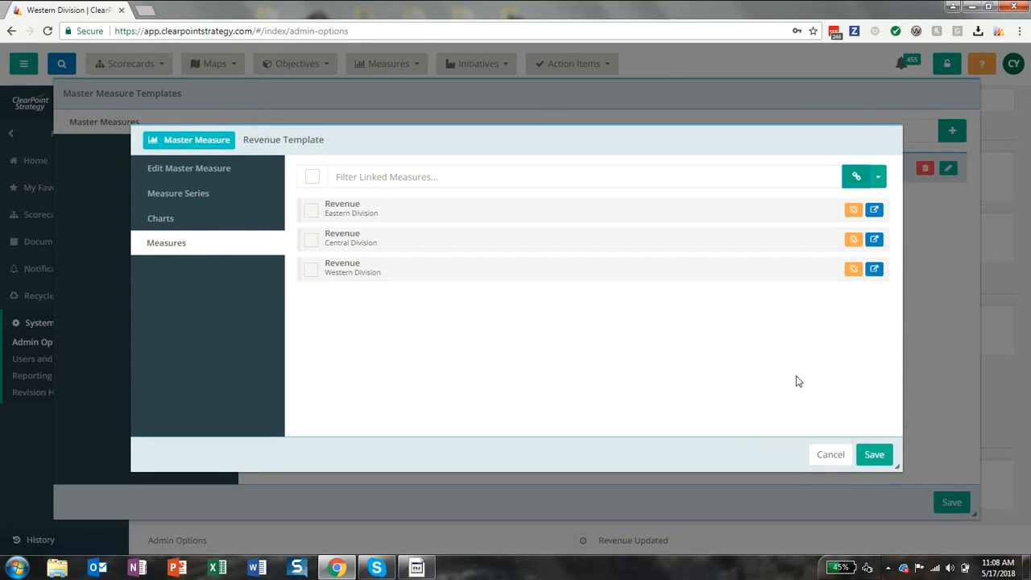
left_click(875, 455)
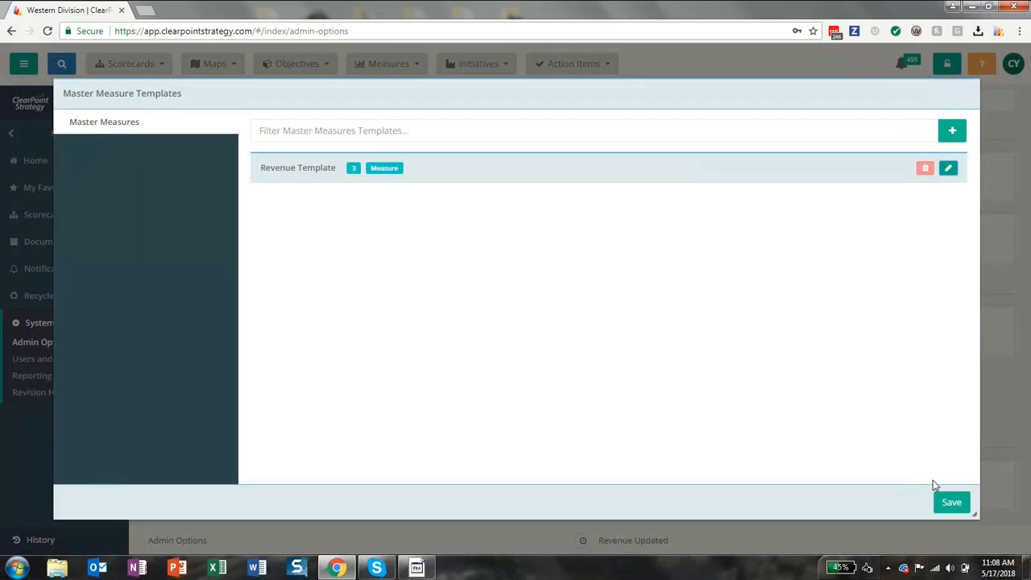
left_click(947, 504)
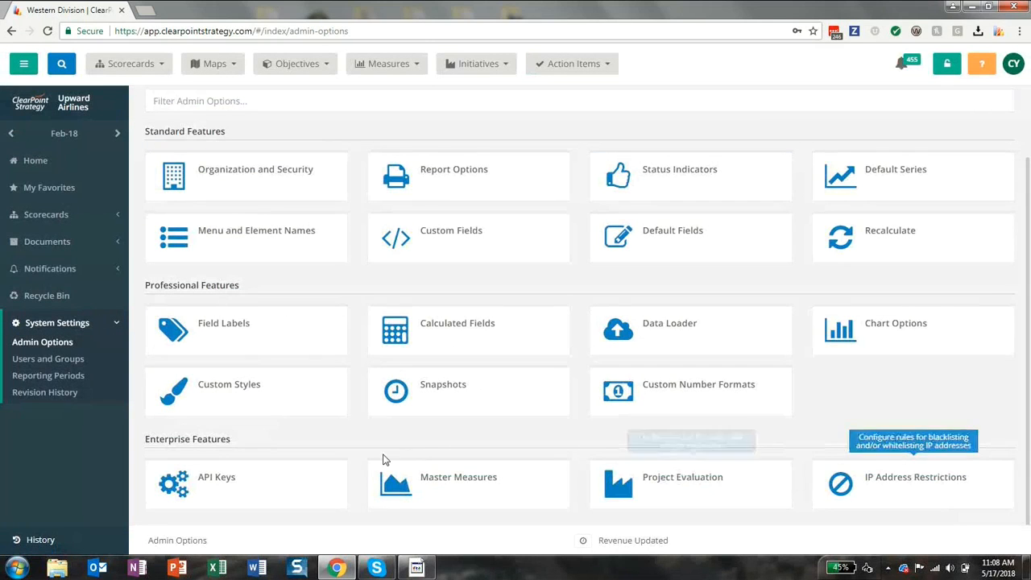
- Reopen the recently viewed Western Division Revenue measure and go to its Measure Data table
left_click(71, 528)
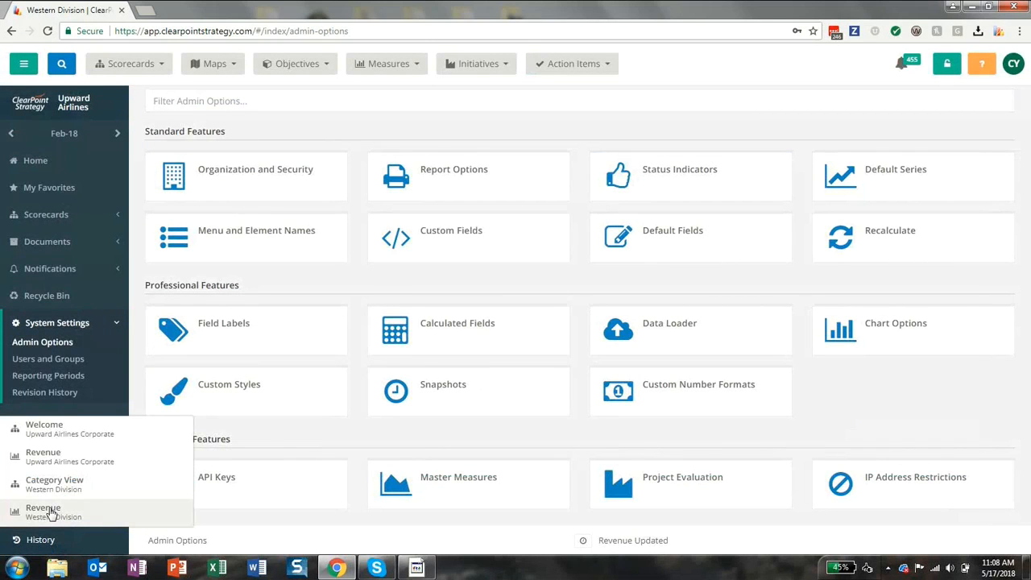
left_click(50, 513)
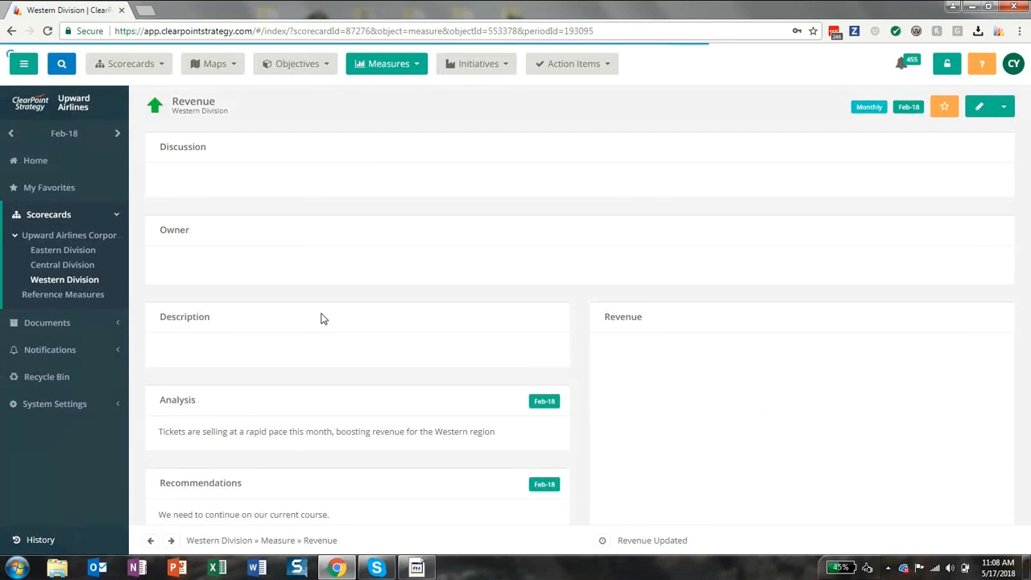
scroll(484, 257, "down", 2)
scroll(484, 258, "down", 6)
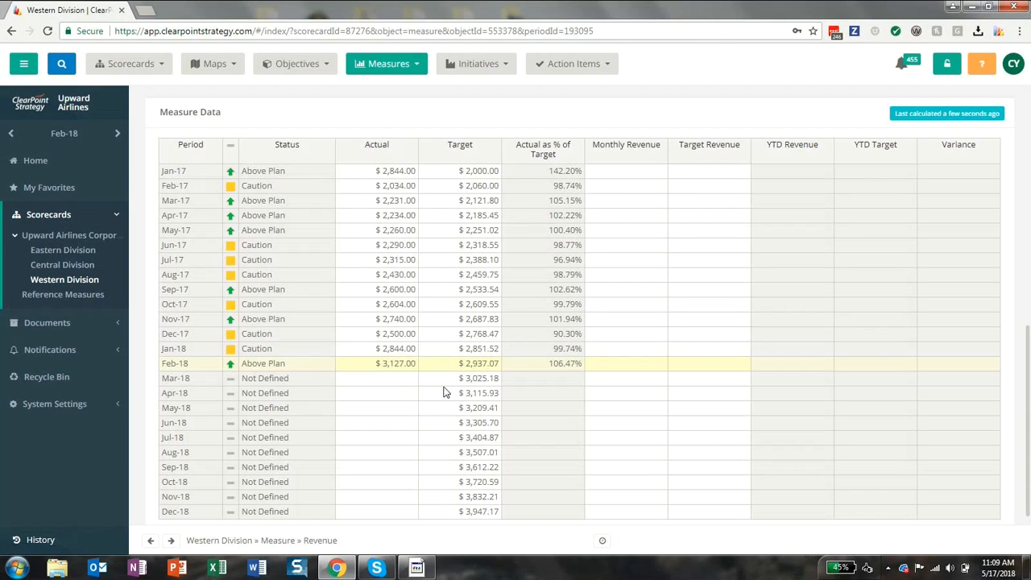
- Copy the Actual and Target values for Jan-17 through Dec-18 into the Monthly Revenue and Target Revenue series, and save
left_click(376, 173)
scroll(439, 322, "down", 1)
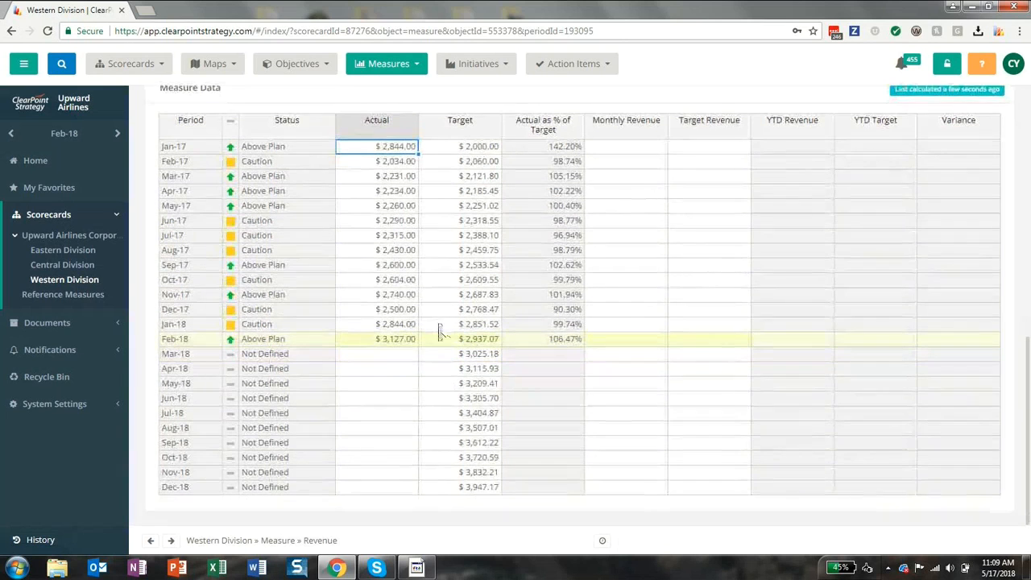
left_click(454, 493, "shift")
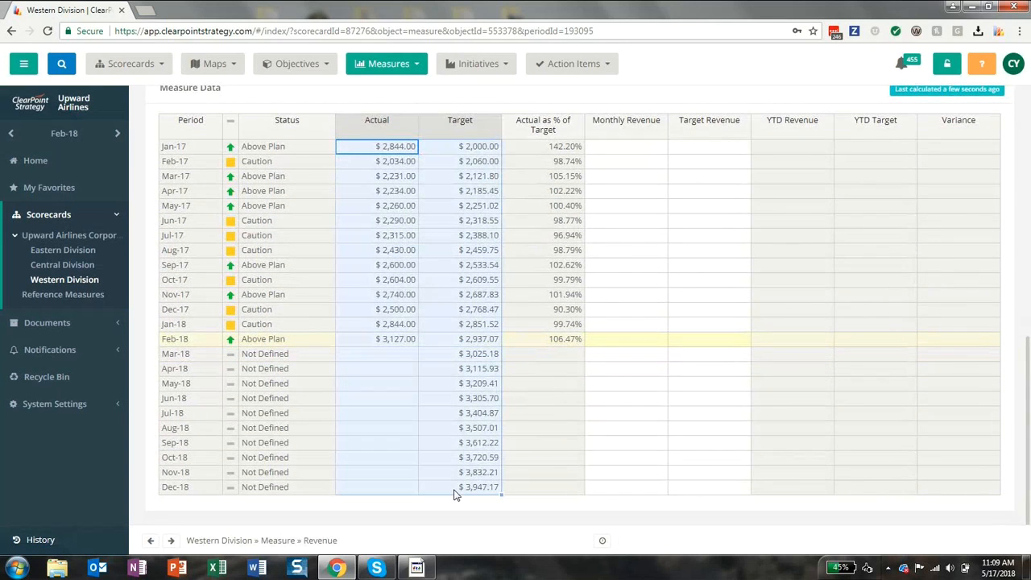
left_click(627, 150)
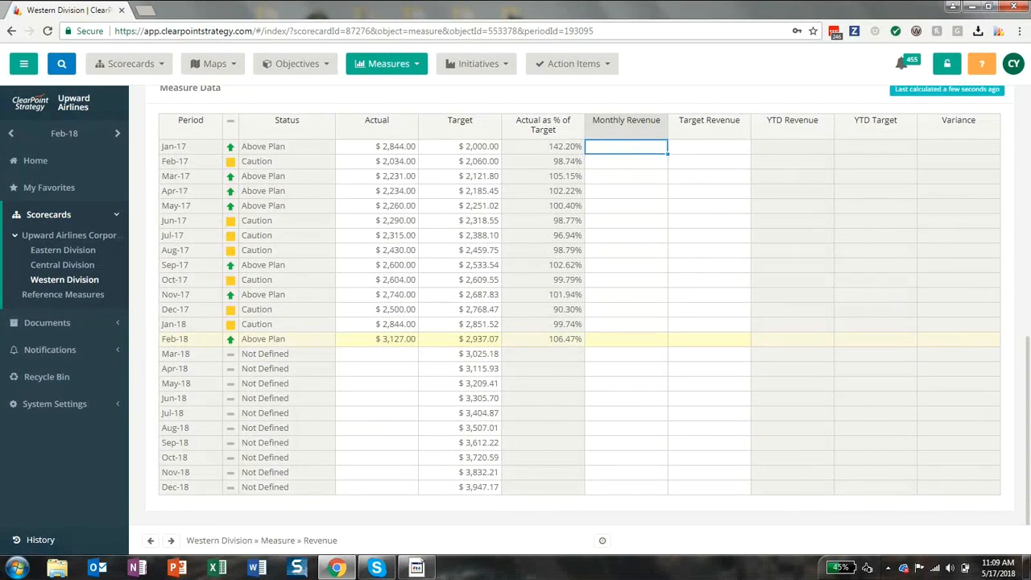
type("$ 2,844.00\t$ 2,000.00 $ 2,034.00\t$ 2,060.00 $ 2,231.00\t$ 2,121.80 $ 2,234.00\t$ 2,185.45 $ 2,260.00\t$ 2,251.02 $ 2,290.00\t$ 2,318.55 $ 2,315.00\t$ 2,388.10 $ 2,430.00\t$ 2,459.75 $ 2,600.00\t$ 2,533.54 $ 2,604.00\t$ 2,609.55 $ 2,740.00\t$ 2,687.83 $ 2,500.00\t$ 2,768.47 $ 2,844.00\t$ 2,851.52 $ 3,127.00\t$ 2,937.07 \t$ 3,025.18 \t$ 3,115.93 \t$ 3,209.41 \t$ 3,305.70 \t$ 3,404.87 \t$ 3,507.01 \t$ 3,612.22 \t$ 3,720.59 \t$ 3,832.21 \t$ 3,947.17")
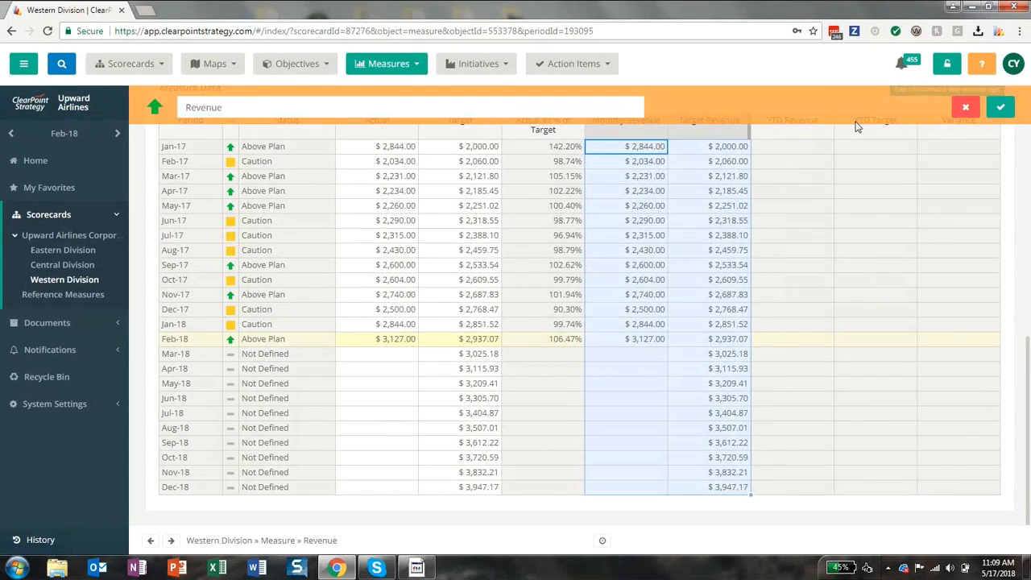
left_click(1001, 109)
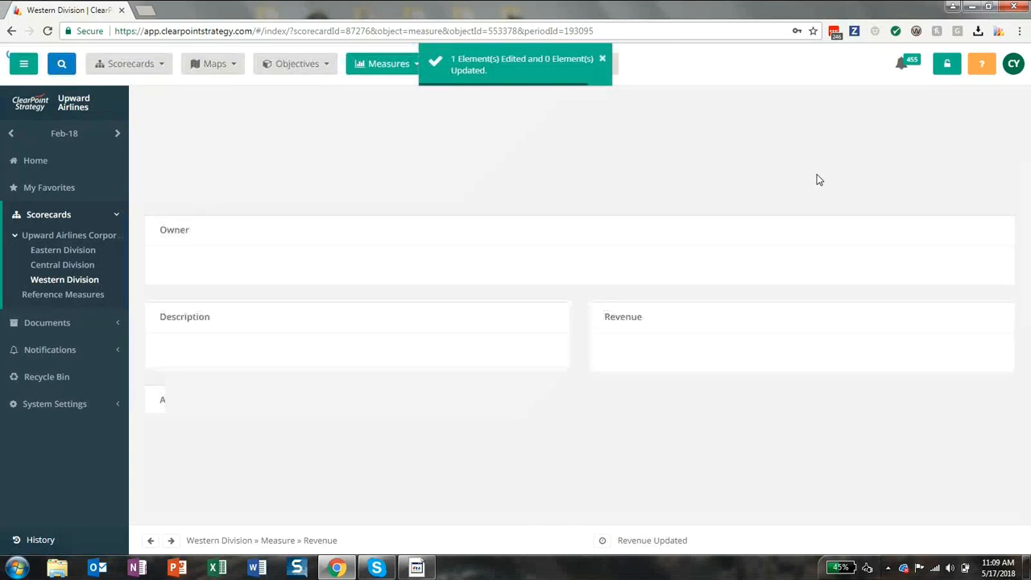
- Review the YTD Revenue, YTD Target and Variance columns in the Western Division Revenue measure's data
scroll(688, 203, "down", 5)
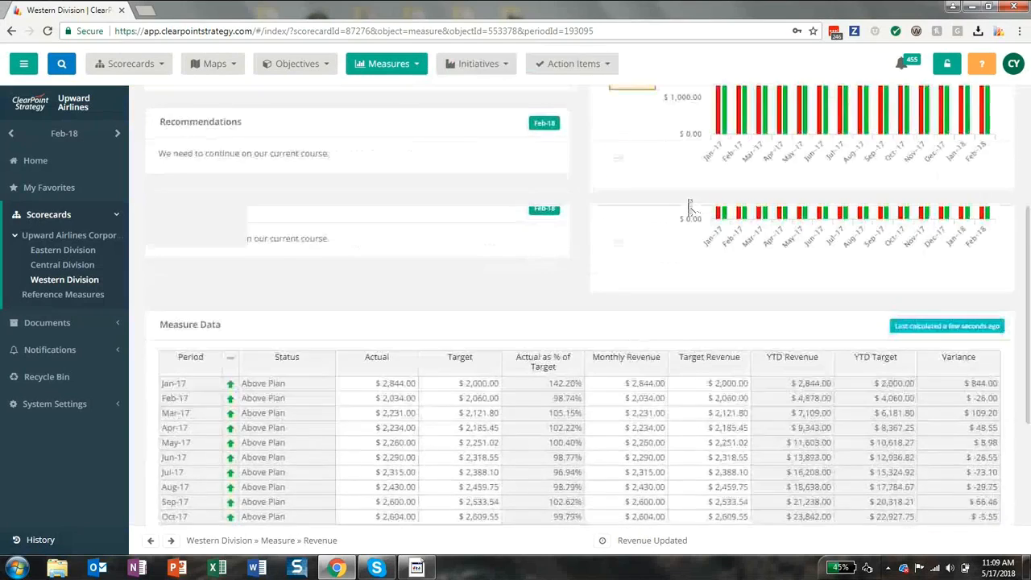
scroll(688, 203, "down", 2)
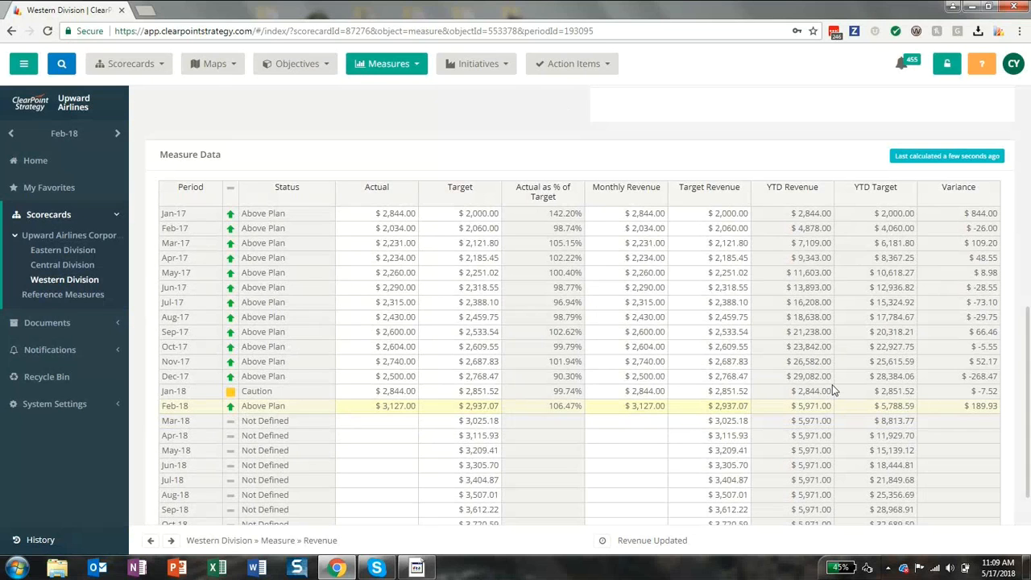
scroll(832, 384, "up", 6)
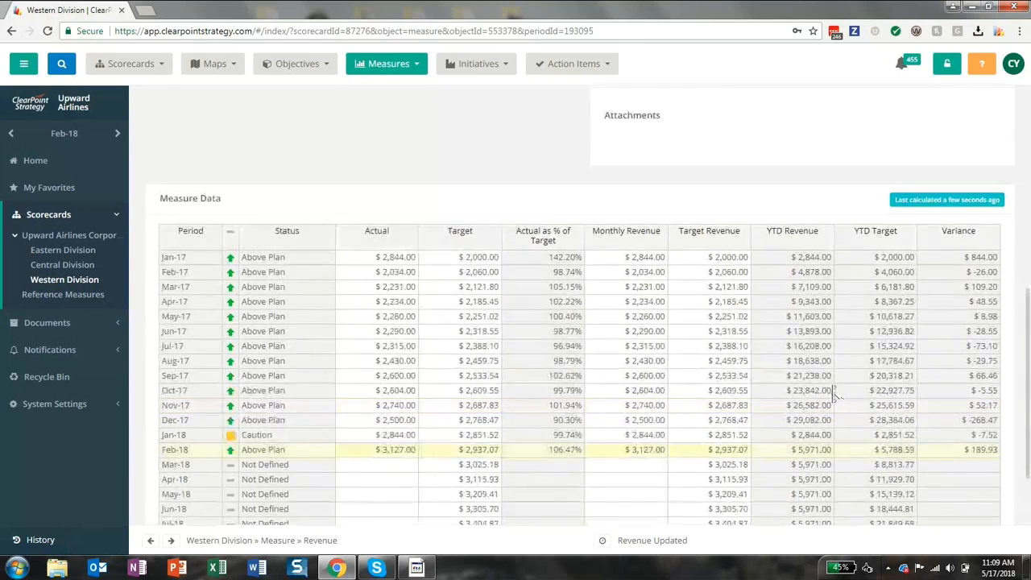
scroll(832, 384, "up", 1)
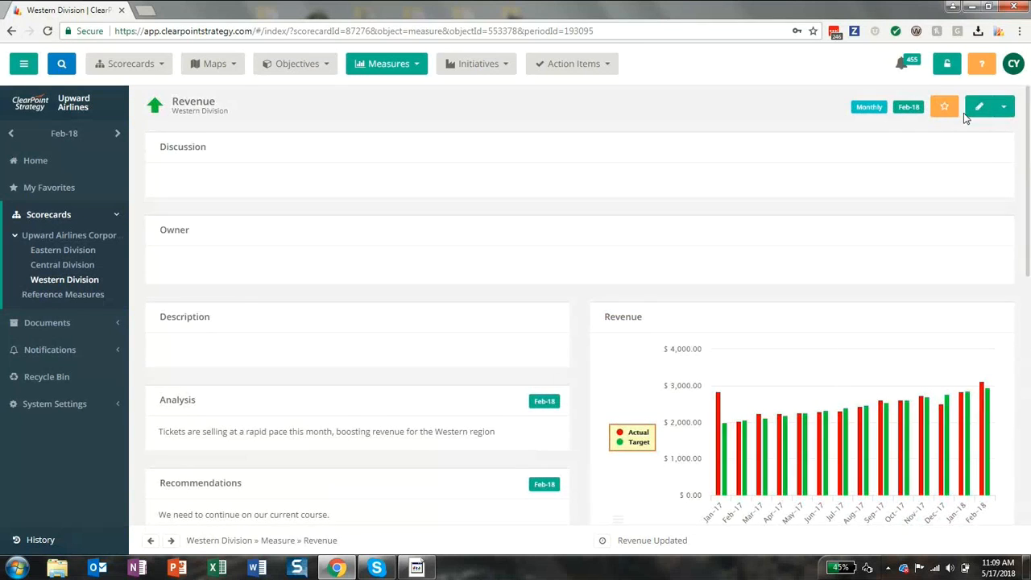
- Edit the Western Division Revenue measure and delete its Actual, Target and Actual as % of Target series together
left_click(978, 109)
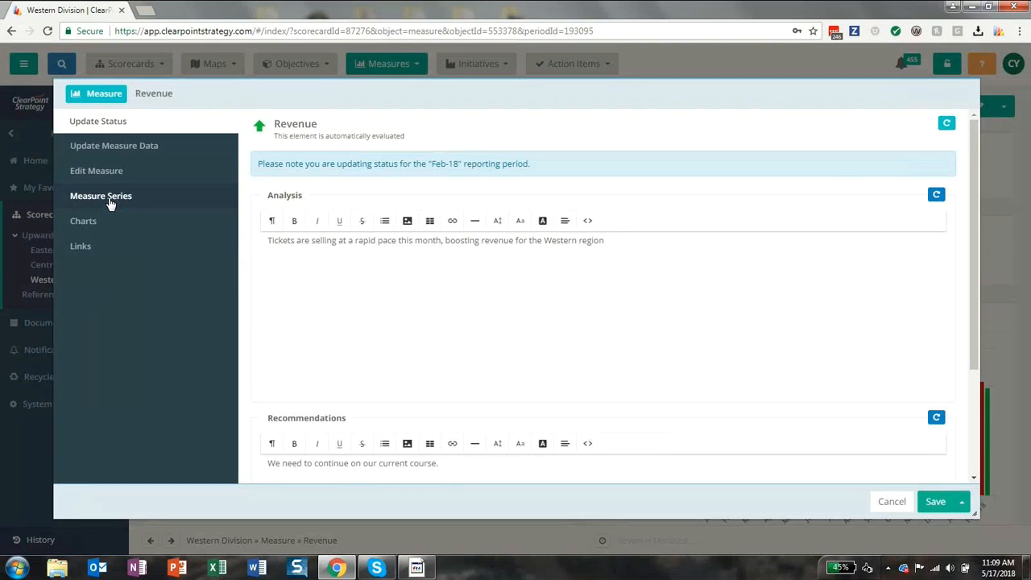
left_click(110, 203)
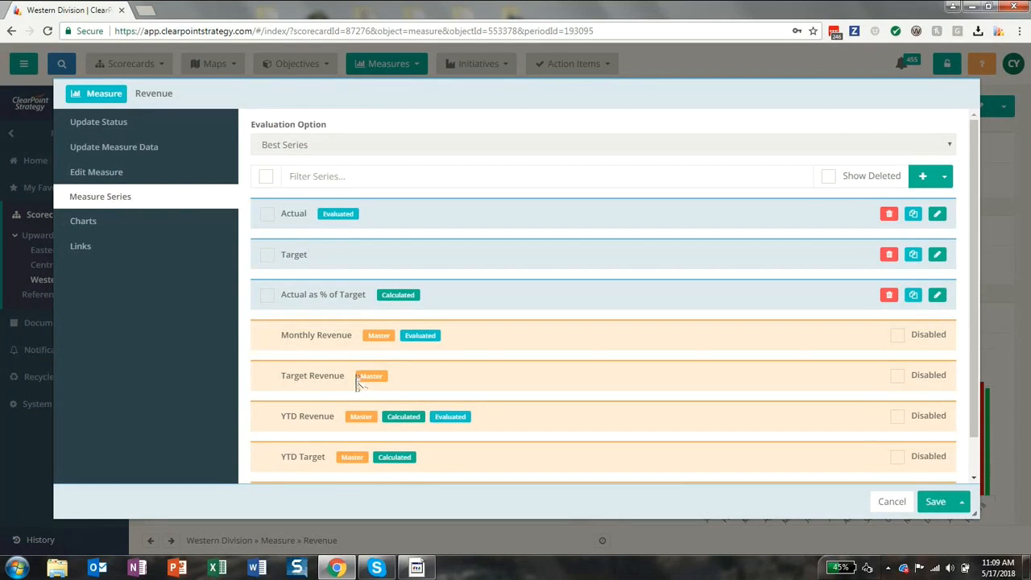
scroll(354, 377, "down", 1)
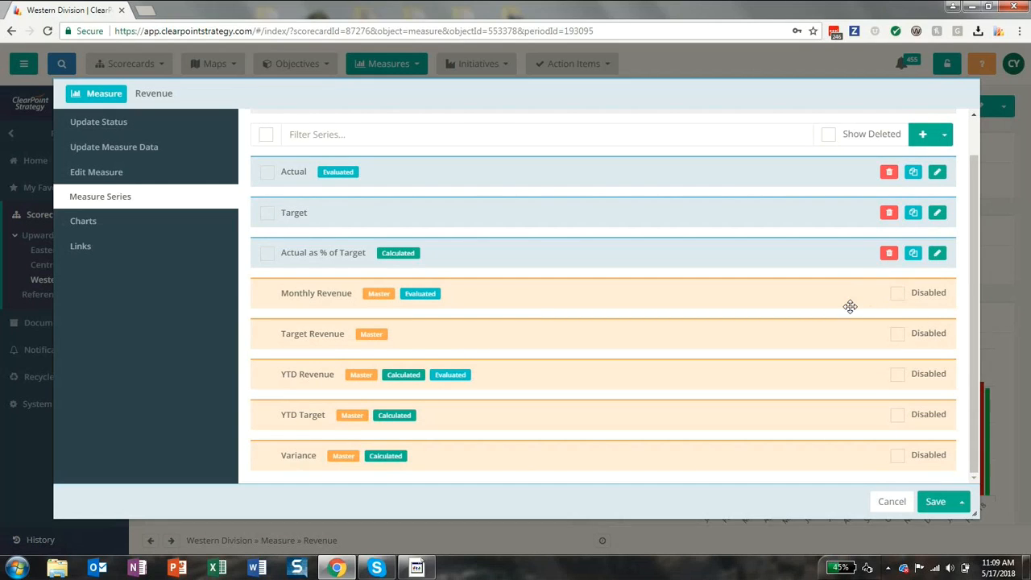
left_click(267, 171)
left_click(267, 213)
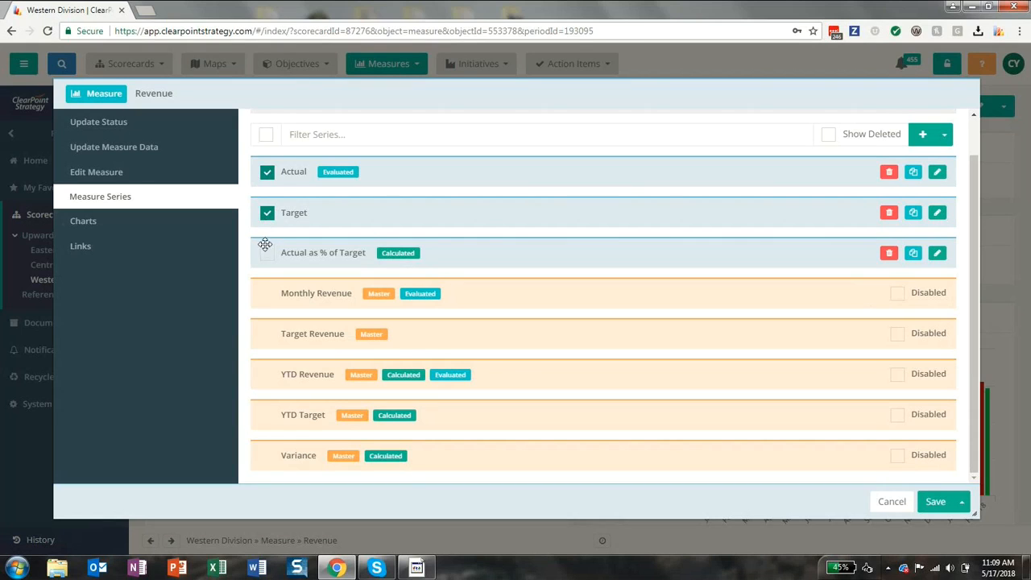
left_click(267, 252)
left_click(944, 134)
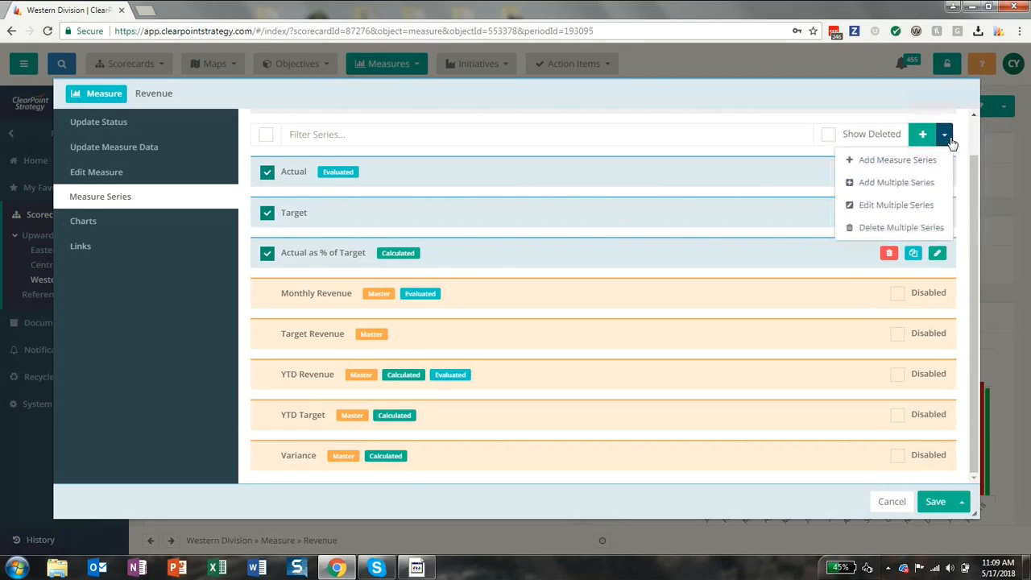
left_click(881, 230)
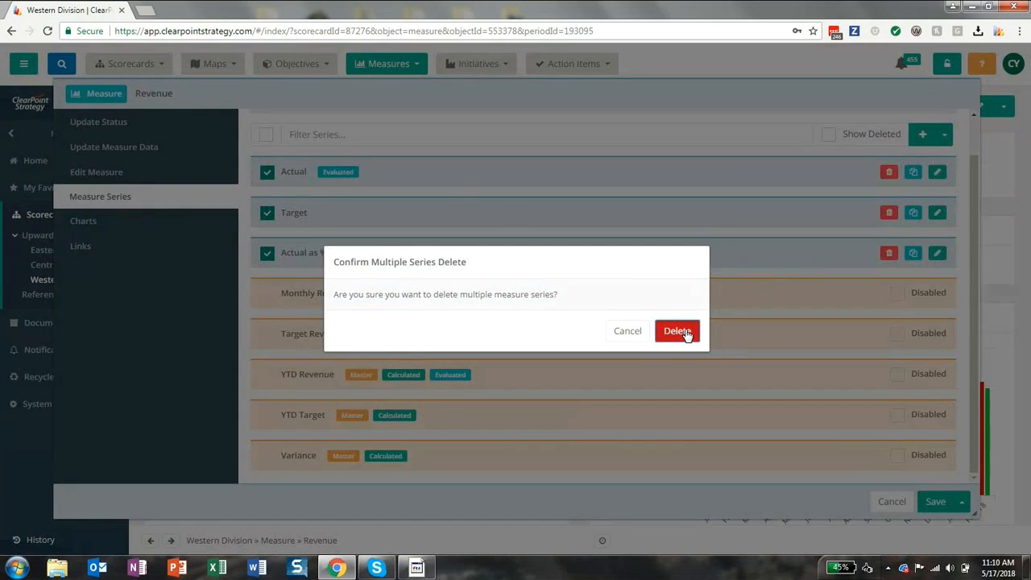
left_click(689, 332)
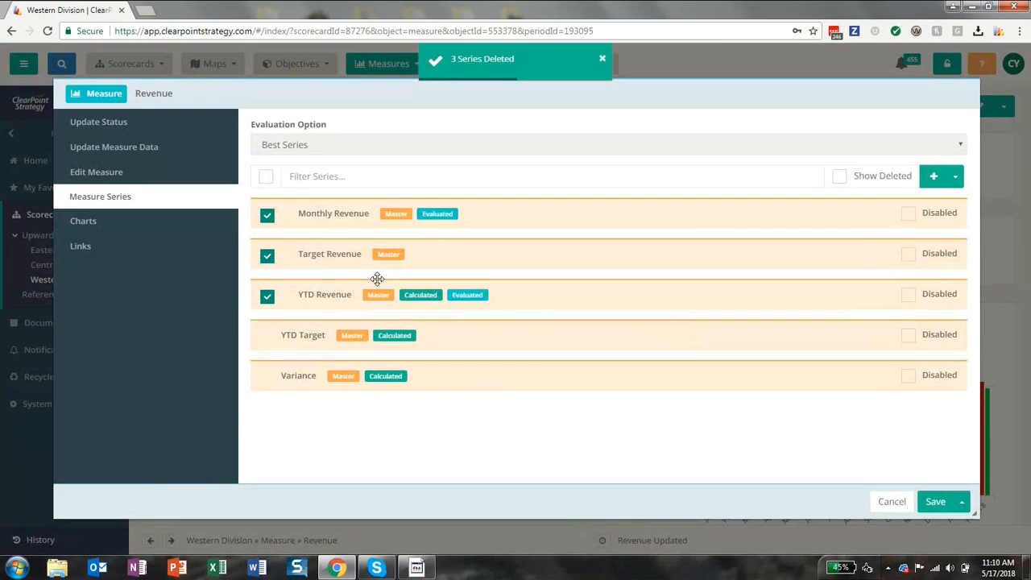
- Delete the measure's old non-master Revenue chart
left_click(101, 234)
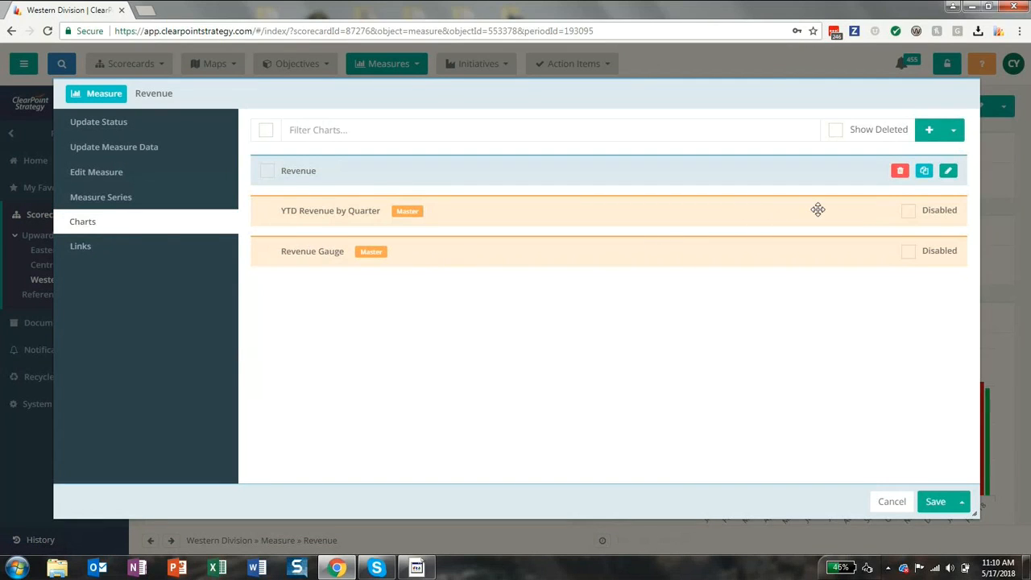
left_click(899, 172)
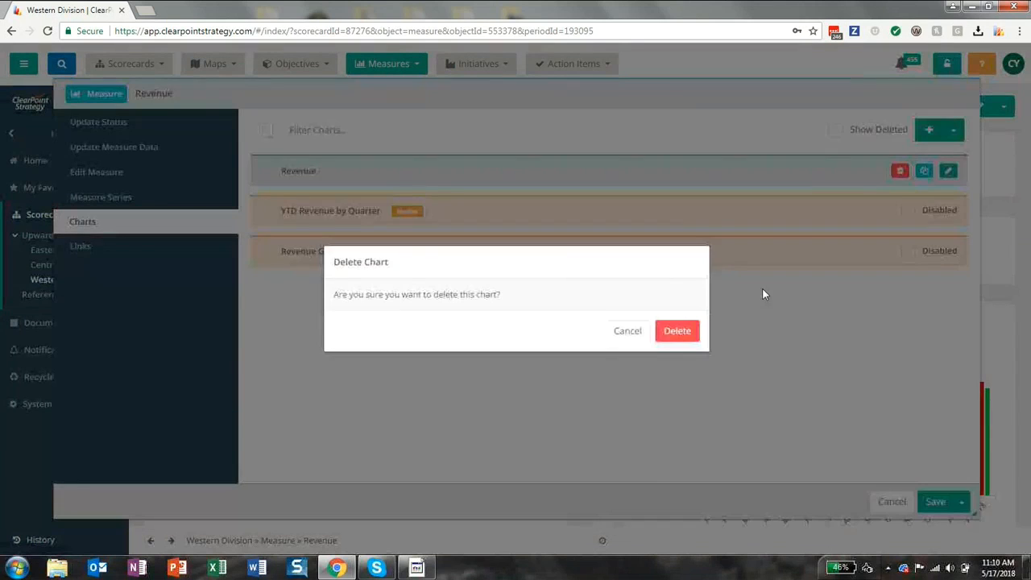
left_click(681, 337)
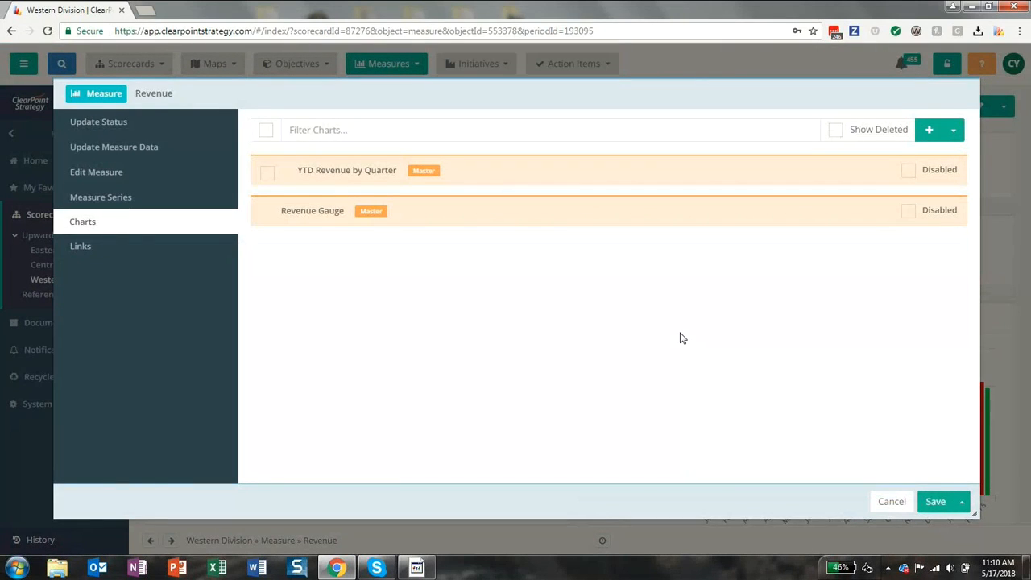
- Save the measure and add the YTD Revenue by Quarter and Revenue Gauge charts to its layout, above Description and Attachments respectively
left_click(933, 506)
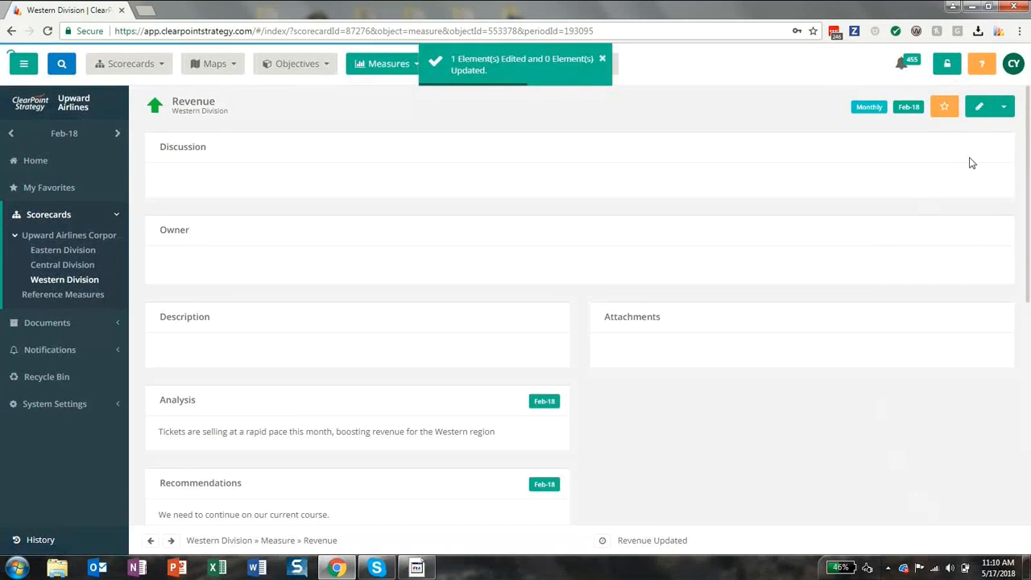
left_click(1004, 110)
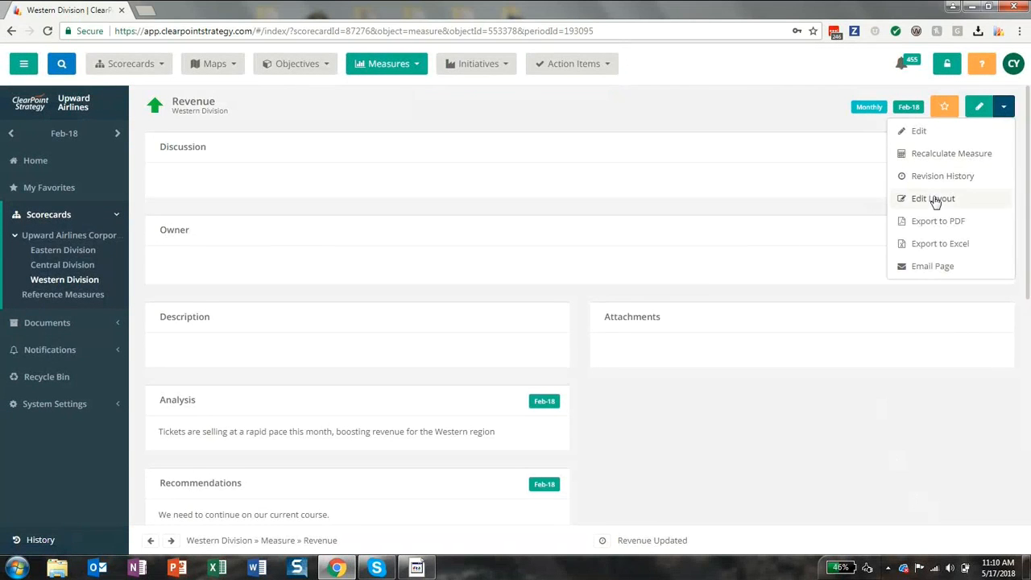
left_click(934, 201)
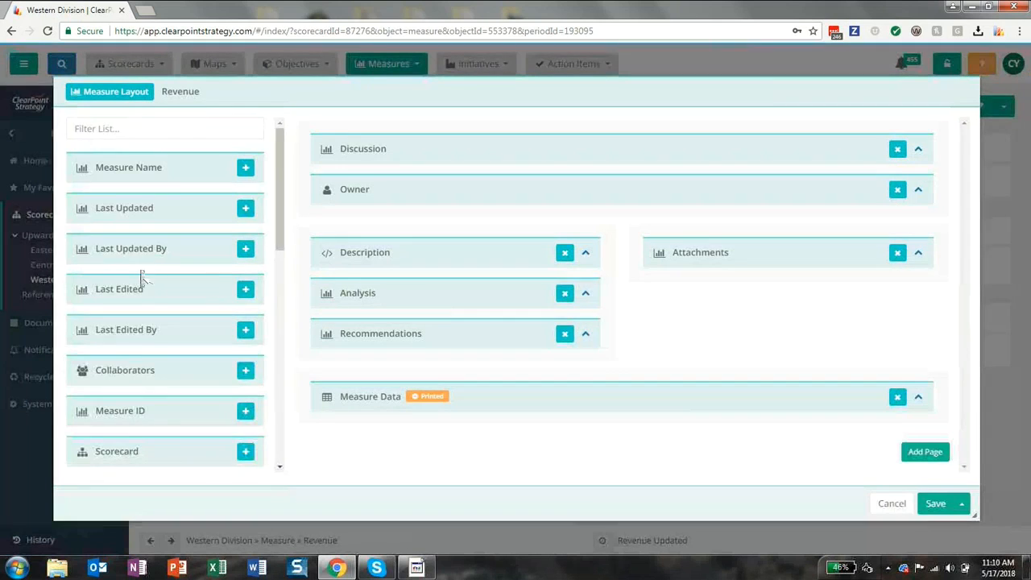
scroll(143, 274, "down", 5)
scroll(143, 278, "down", 3)
left_click_drag(87, 404, 385, 242)
left_click_drag(150, 443, 720, 262)
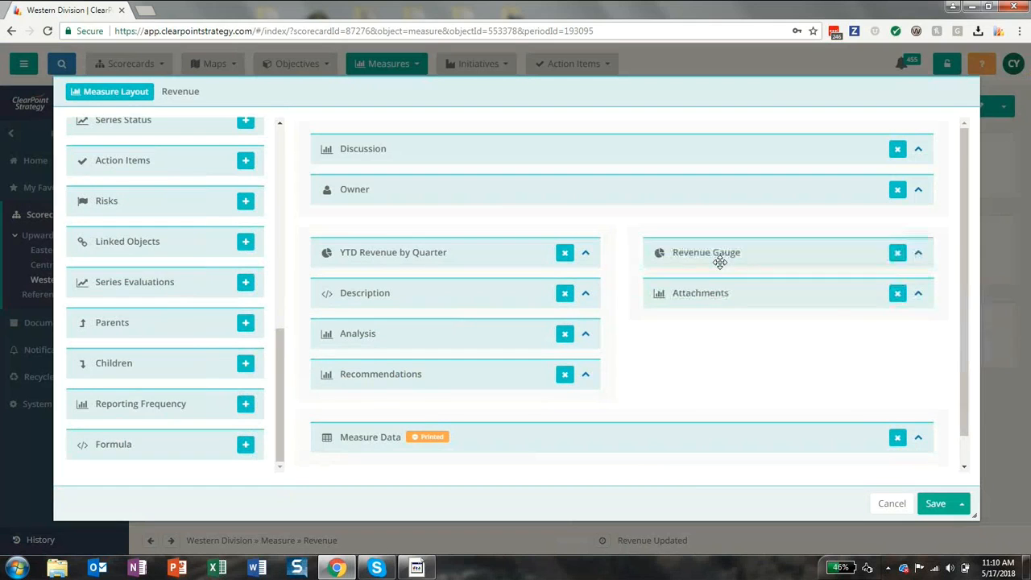
left_click(934, 503)
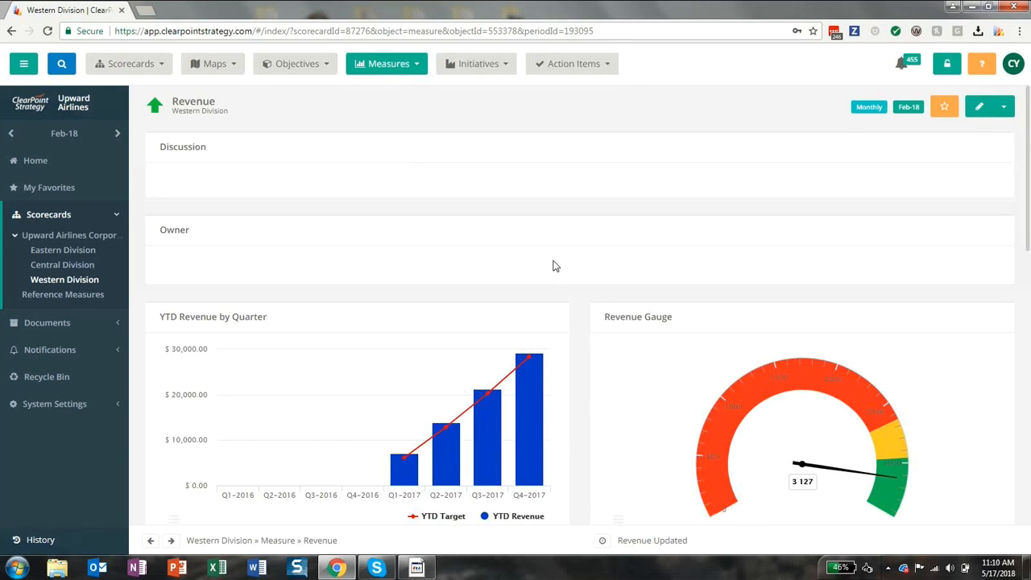
- Review the Western Division Revenue measure's master charts and measure data table
scroll(553, 266, "down", 5)
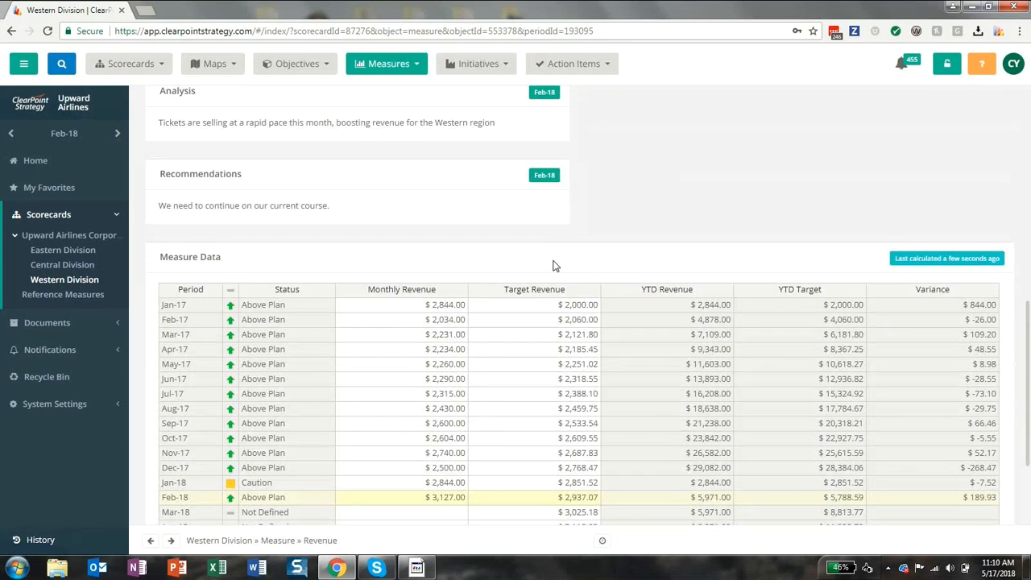
scroll(554, 266, "up", 5)
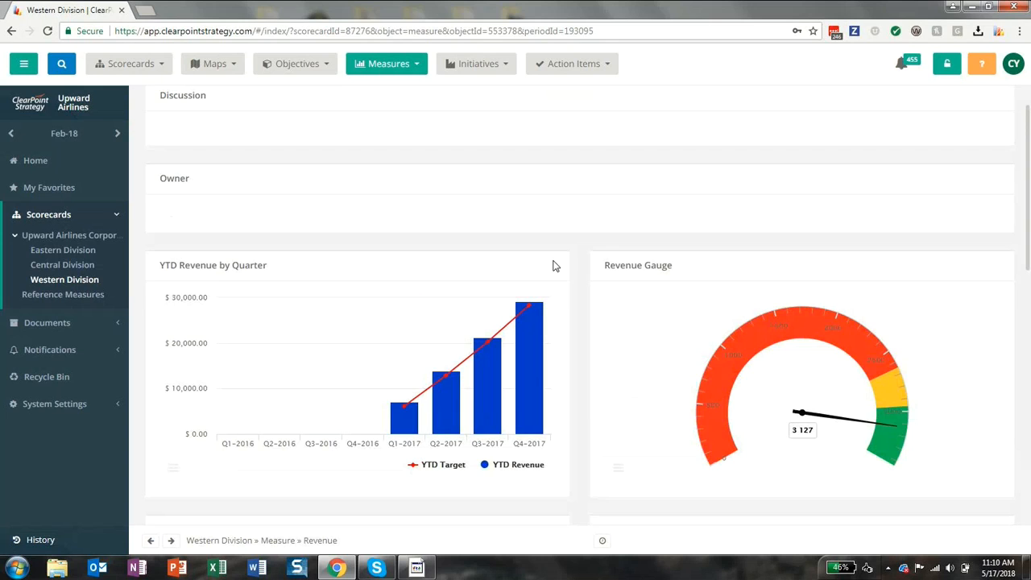
left_click(356, 280)
- Open the Citizen Satisfaction Survey measure in the Upward Airlines Corporate scorecard
left_click(85, 235)
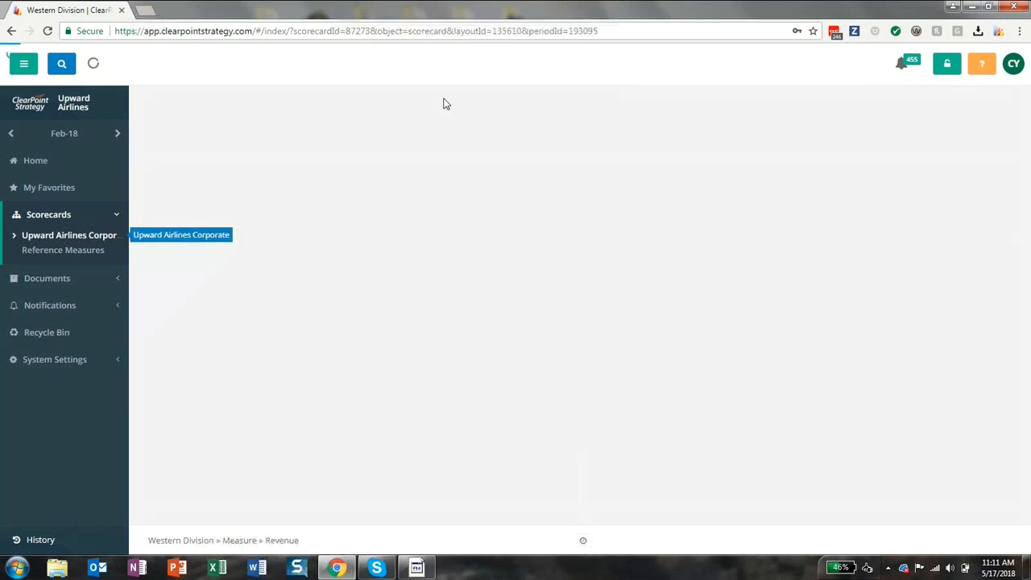
left_click(391, 69)
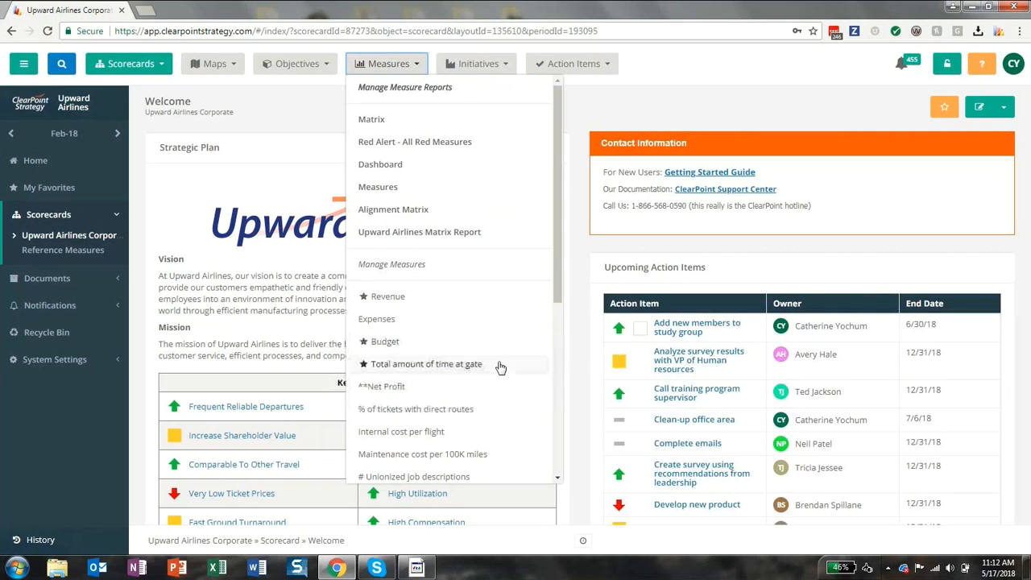
left_click_drag(552, 301, 578, 502)
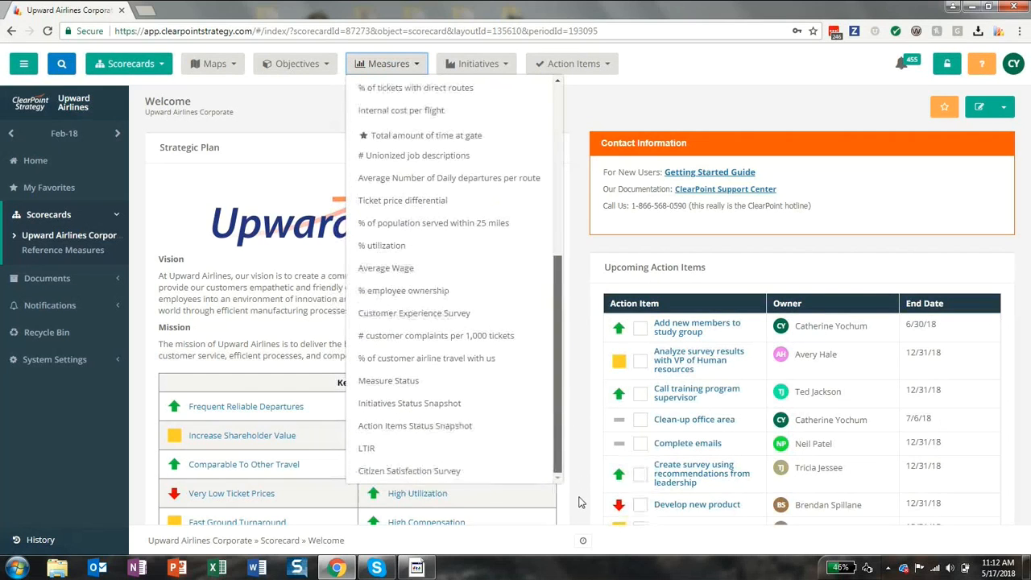
left_click(482, 473)
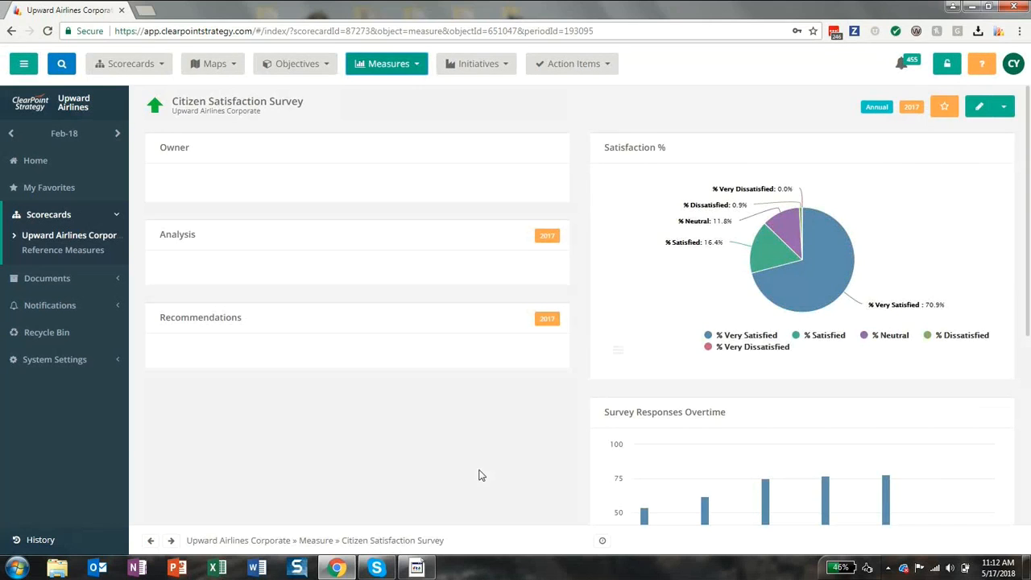
- Examine the survey measure's Satisfaction % and Survey Responses Overtime charts and all response and percentage columns in its data table
scroll(480, 477, "down", 4)
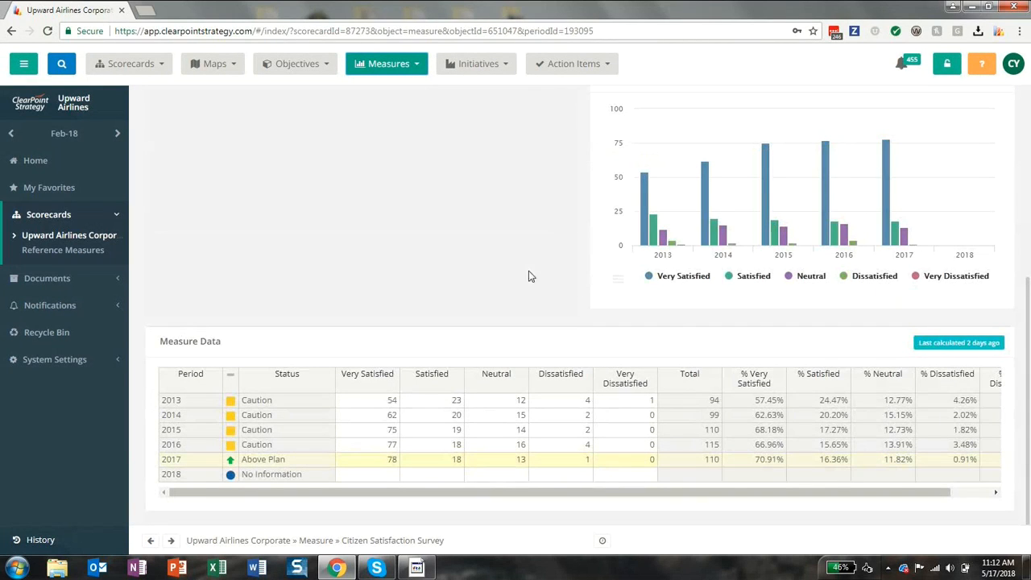
scroll(376, 392, "up", 5)
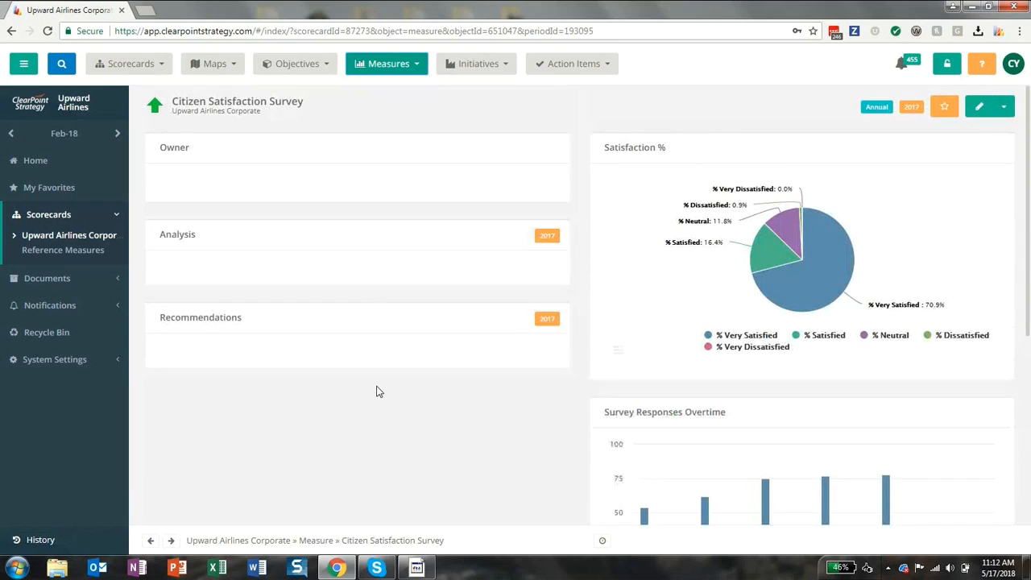
scroll(377, 392, "down", 4)
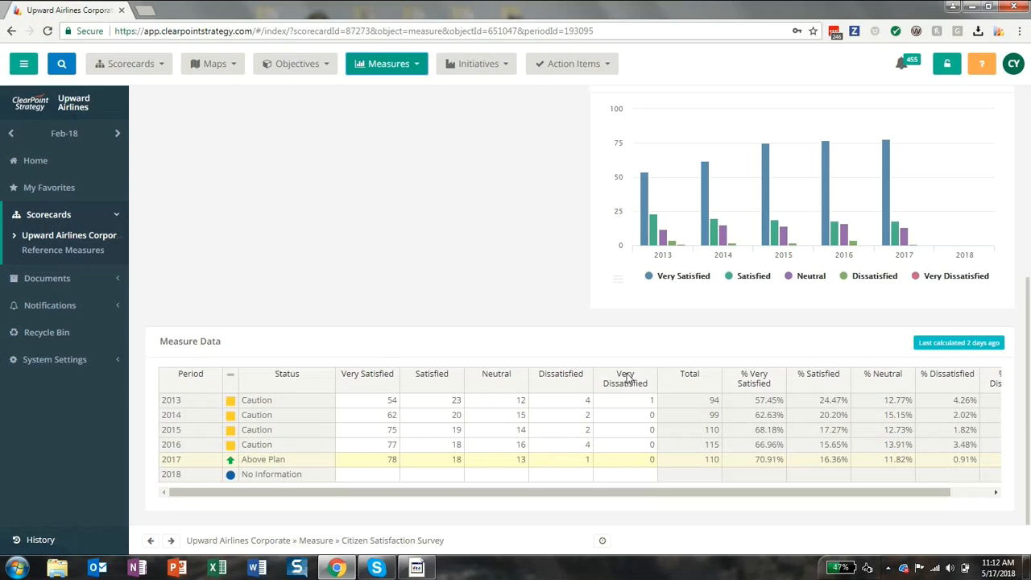
left_click_drag(658, 495, 765, 494)
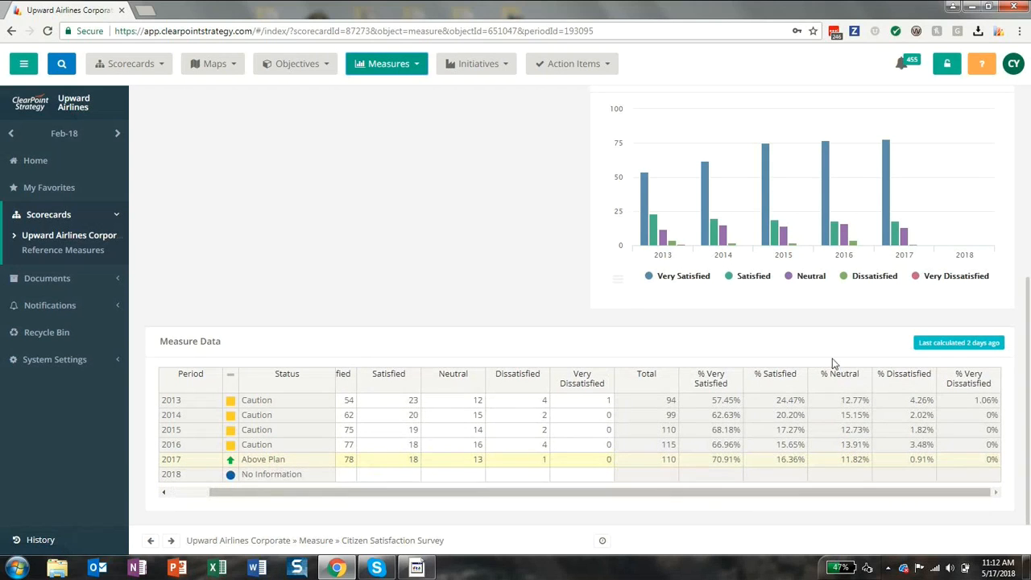
left_click_drag(862, 498, 669, 499)
scroll(687, 300, "up", 3)
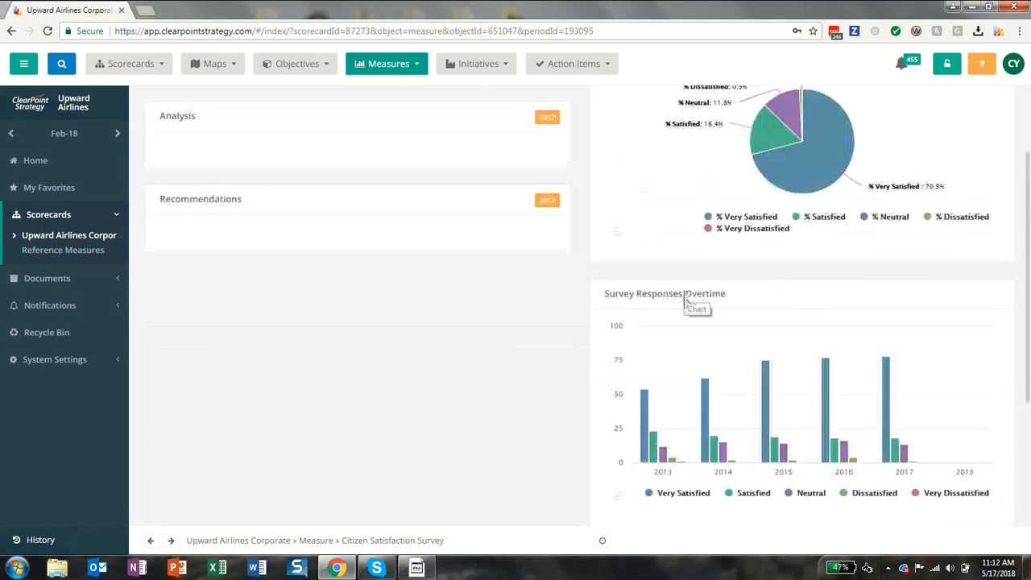
scroll(686, 298, "up", 2)
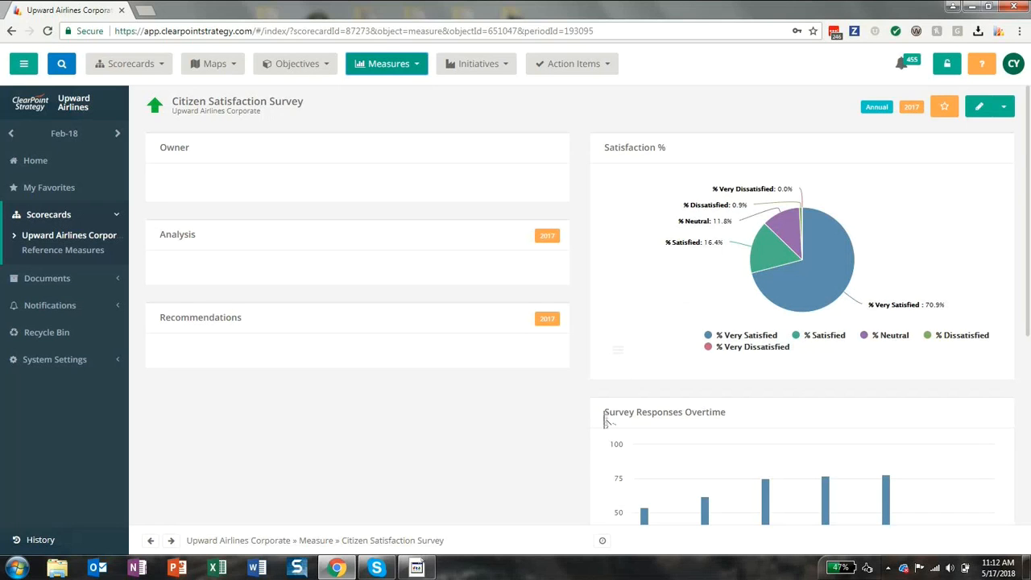
scroll(606, 420, "down", 3)
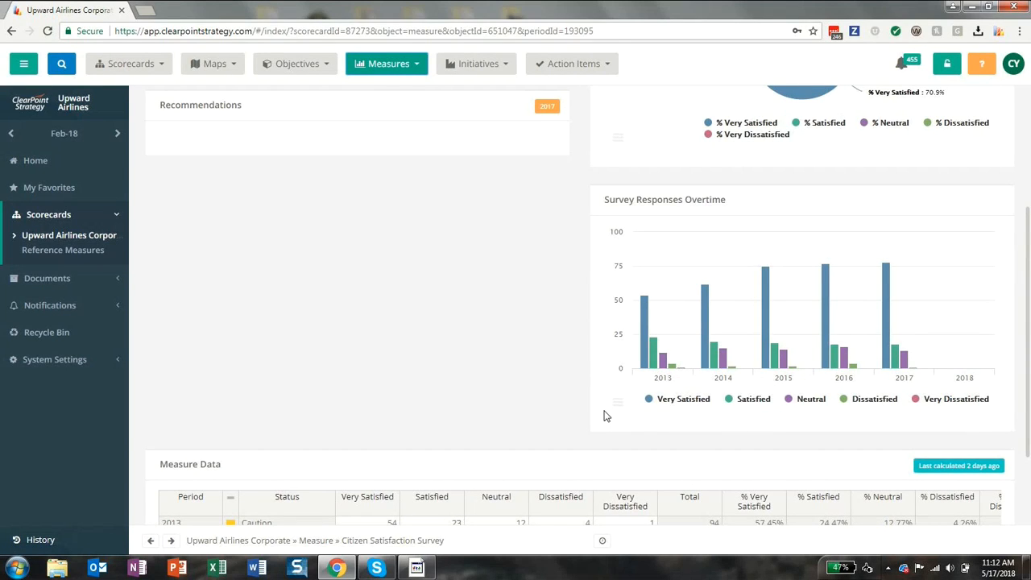
scroll(606, 415, "up", 3)
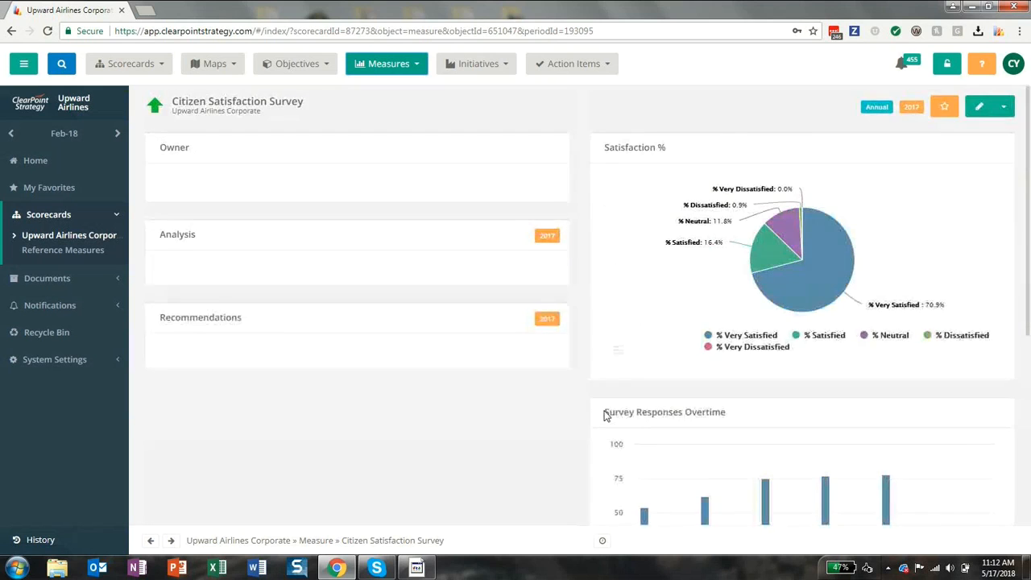
scroll(528, 362, "down", 5)
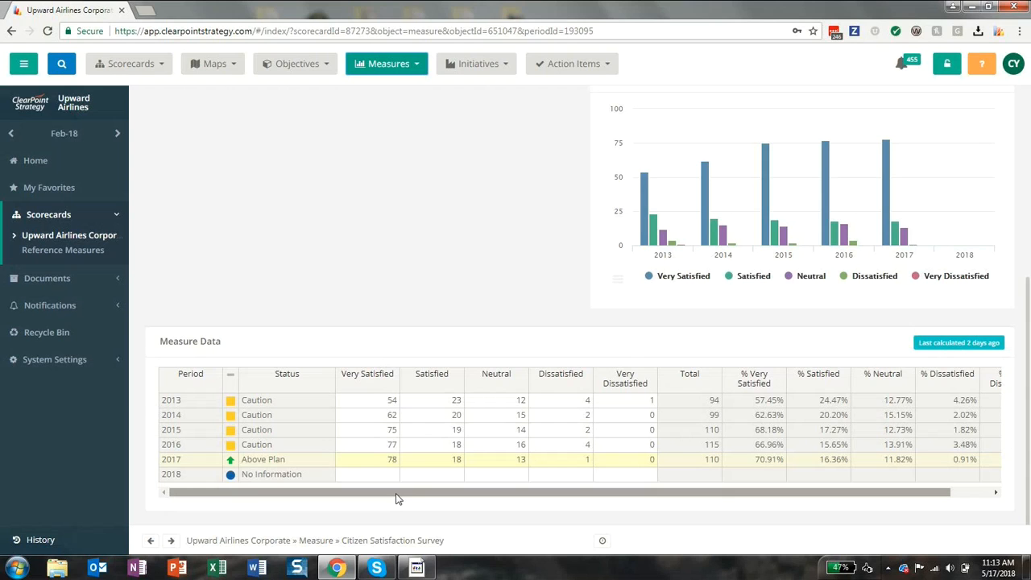
- Add a master measure template in the admin options, based on the Citizen Satisfaction Survey measure of the Upward Airlines Corporate scorecard
left_click(115, 359)
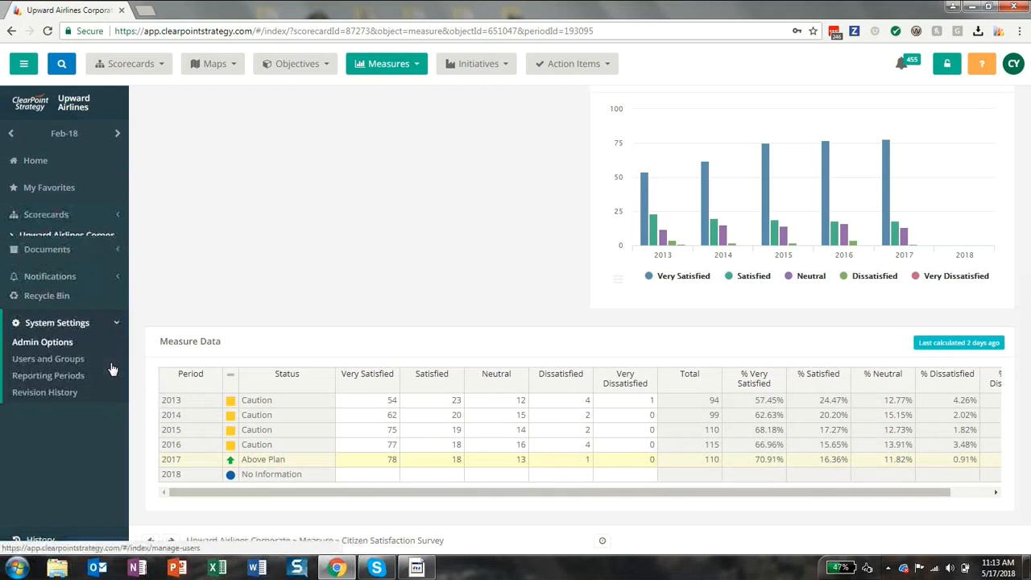
left_click(64, 345)
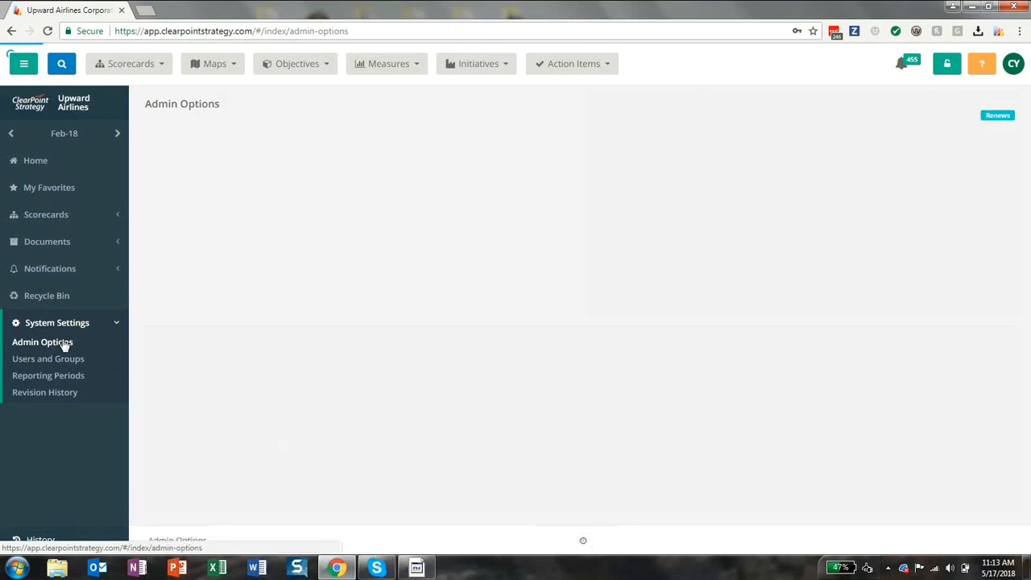
scroll(526, 321, "down", 1)
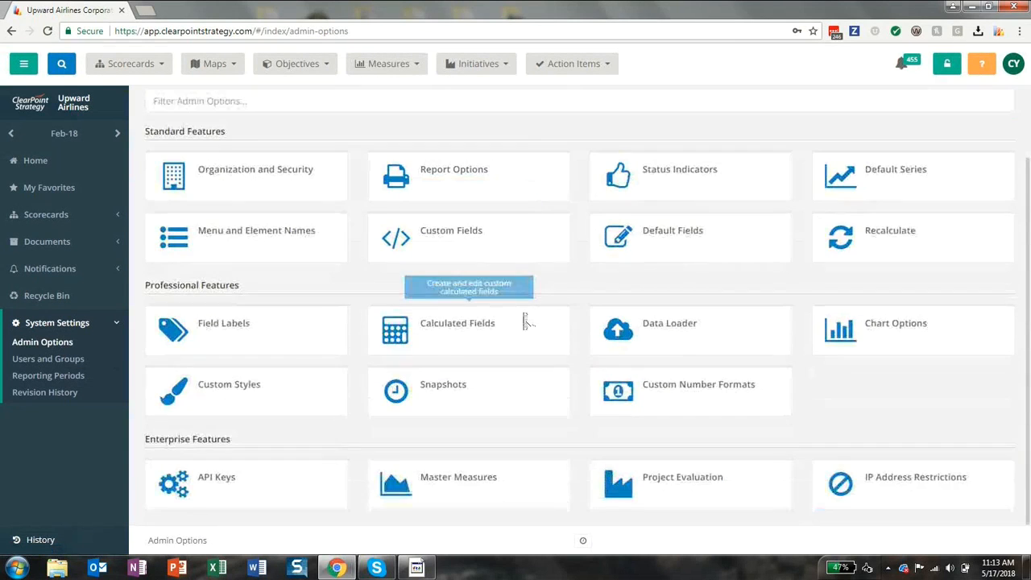
left_click(480, 494)
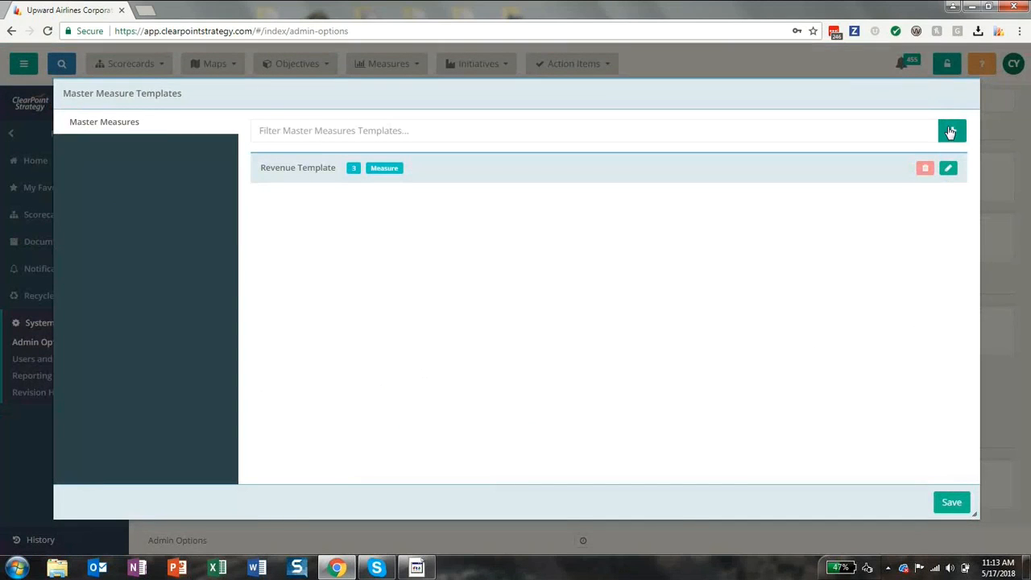
left_click(950, 132)
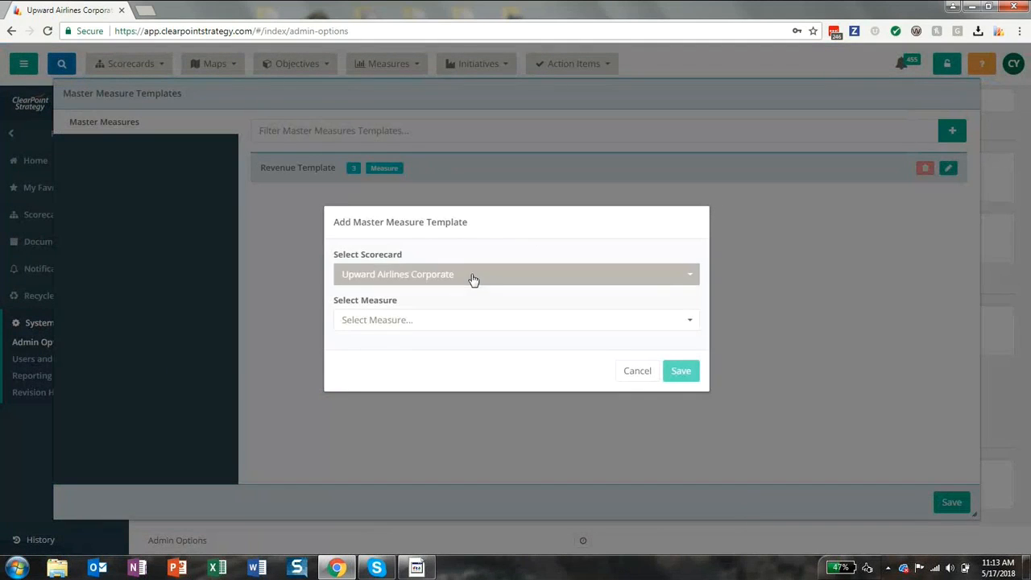
left_click(457, 325)
scroll(439, 437, "down", 5)
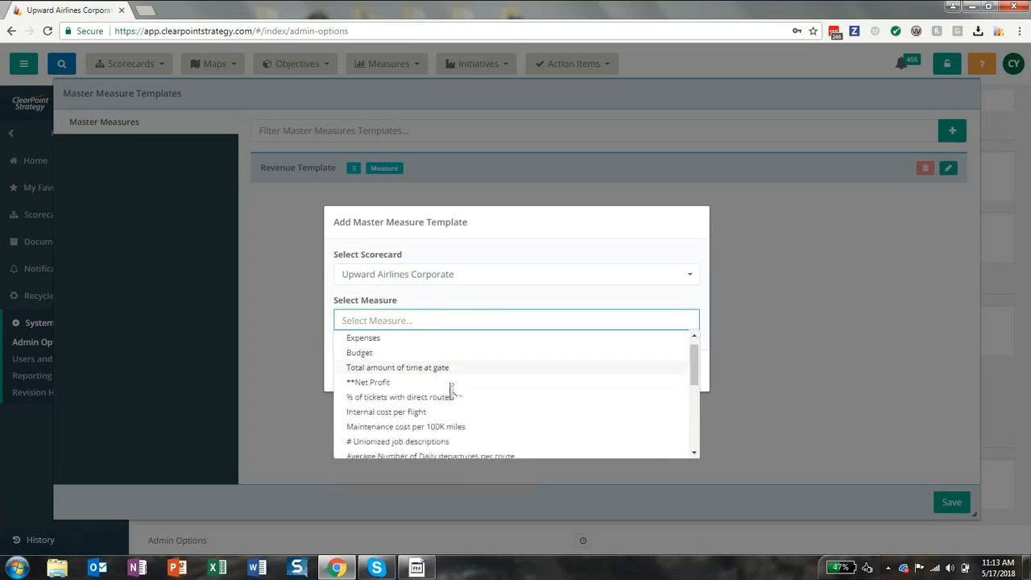
left_click(433, 452)
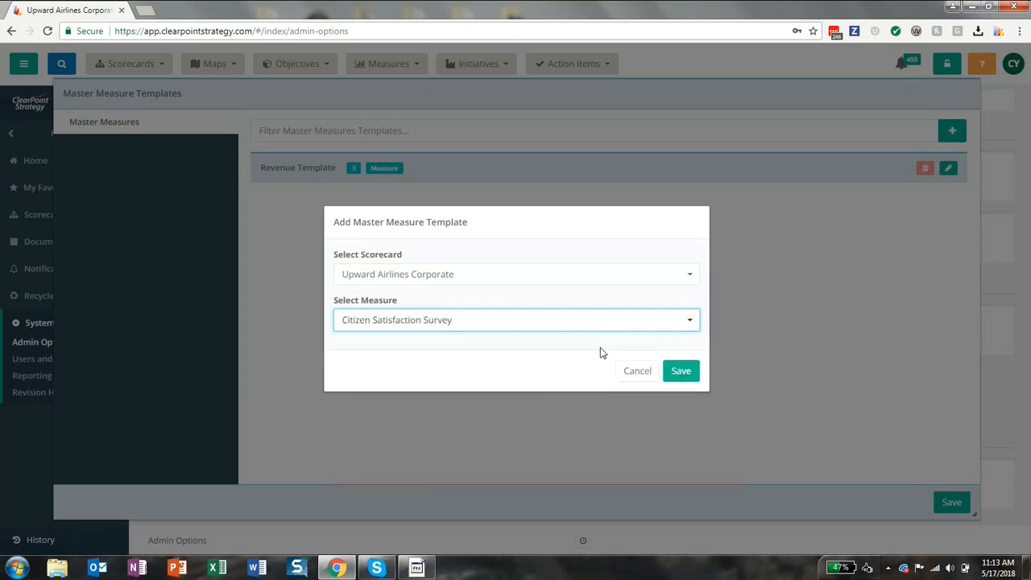
left_click(680, 372)
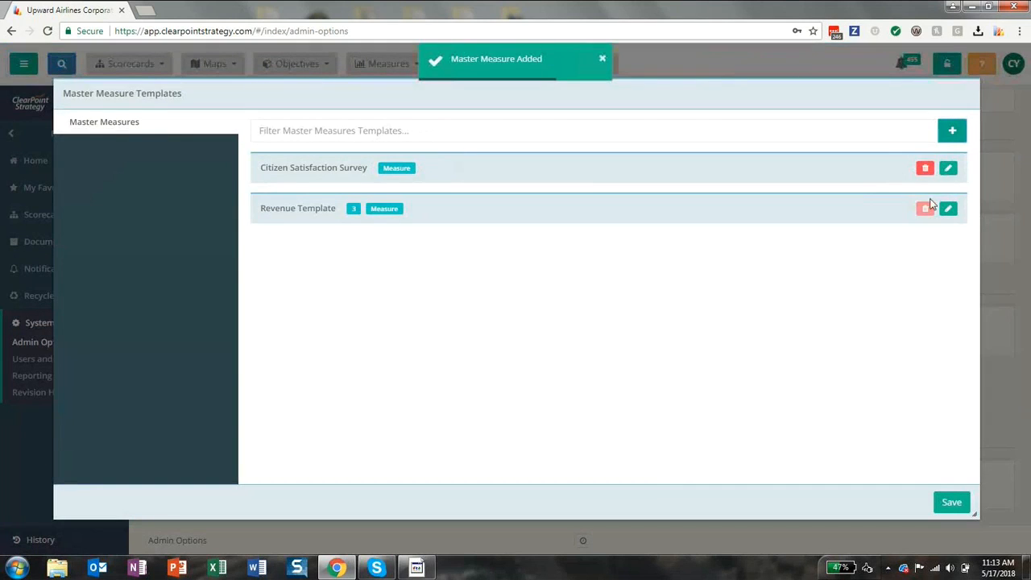
- Edit the new survey master measure and name it Citizen Satisfaction Survey Template
left_click(948, 170)
left_click(506, 191)
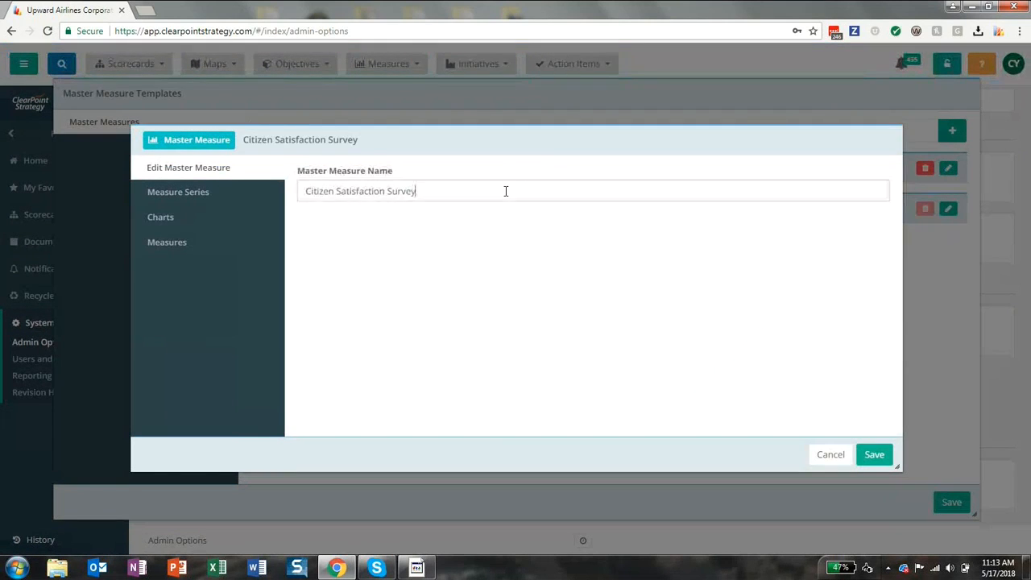
type("Template")
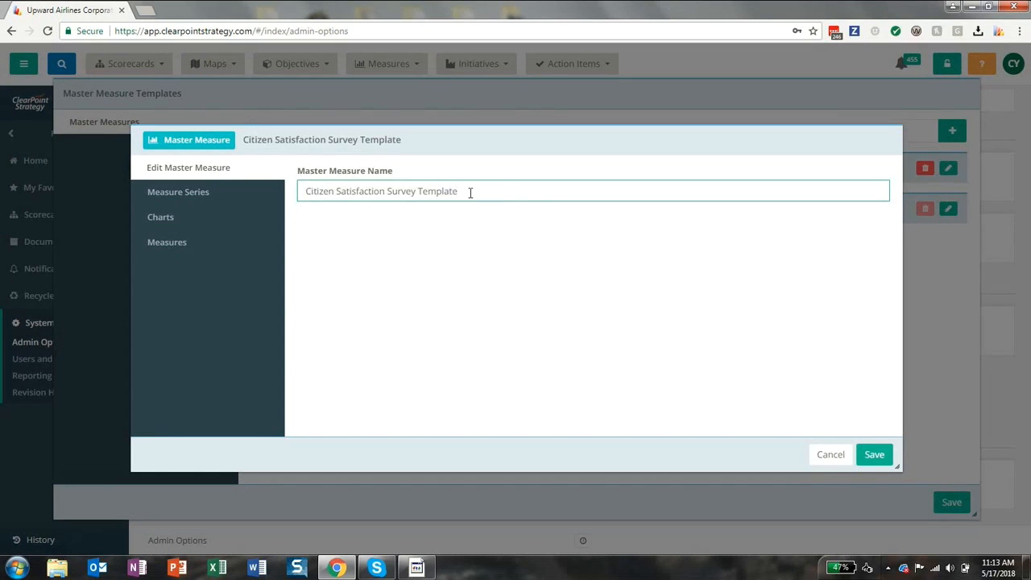
- Check the survey template's measure series and charts, and save the template and the master measures list
left_click(239, 203)
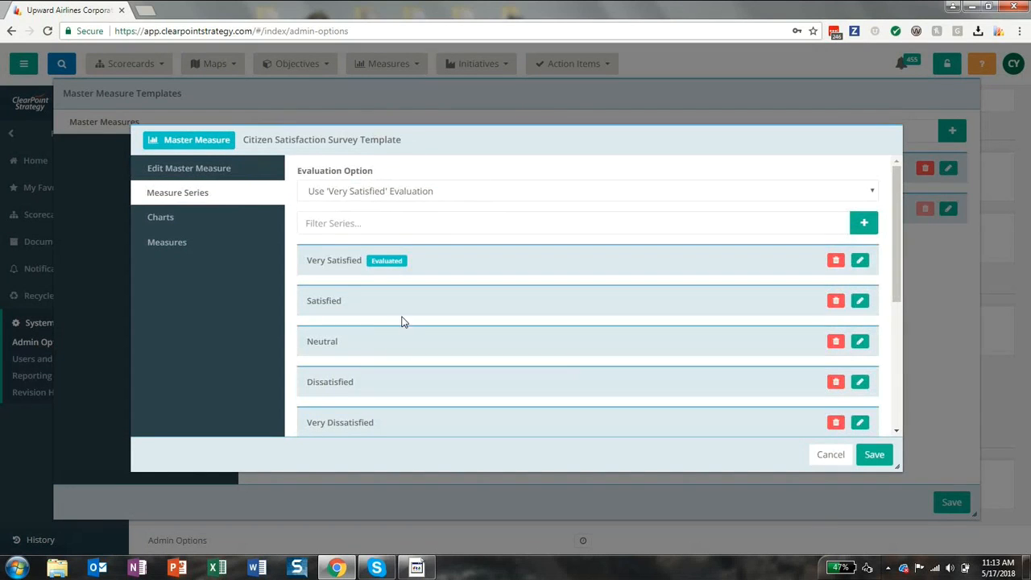
scroll(403, 322, "down", 3)
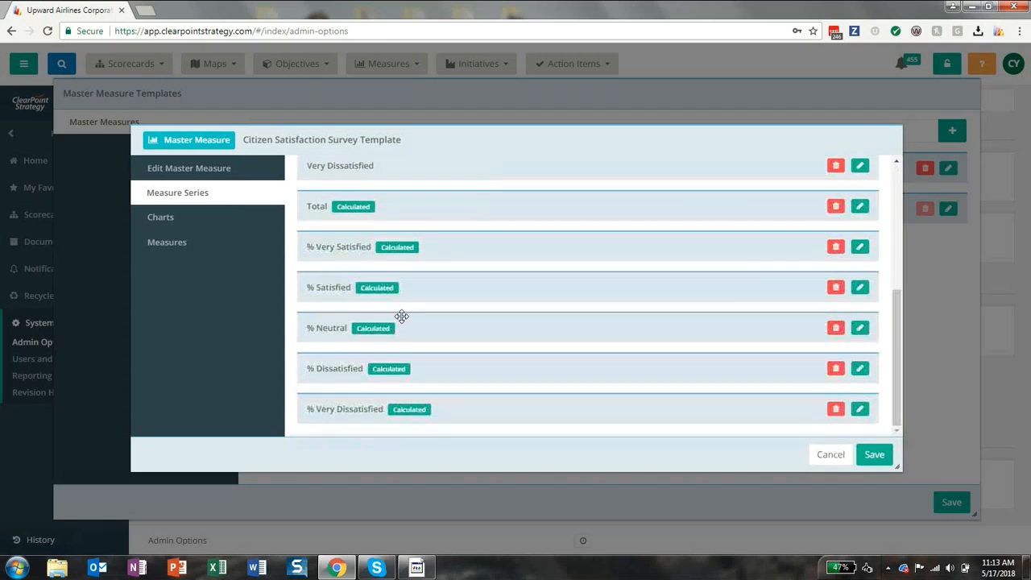
left_click(235, 223)
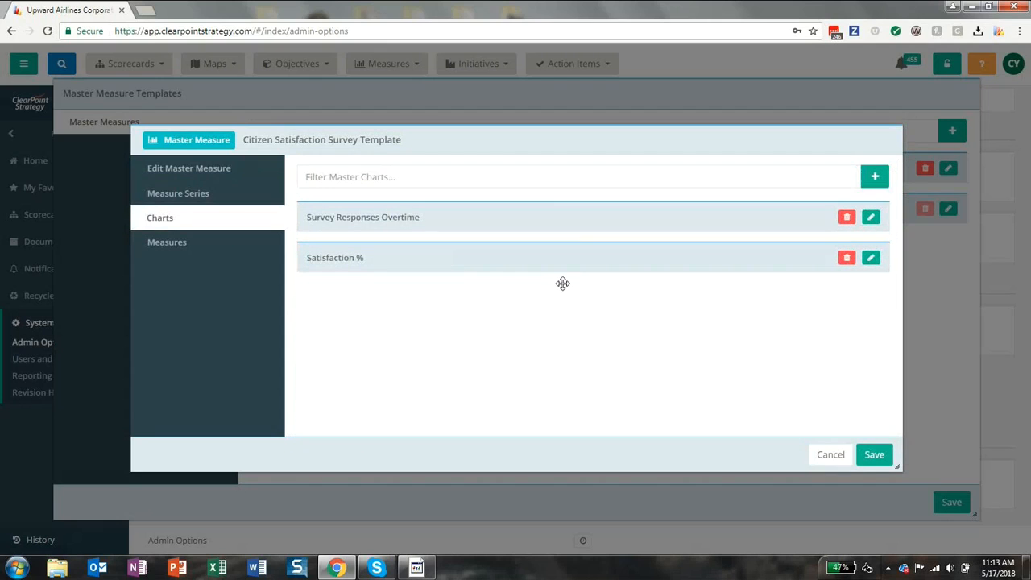
left_click(876, 456)
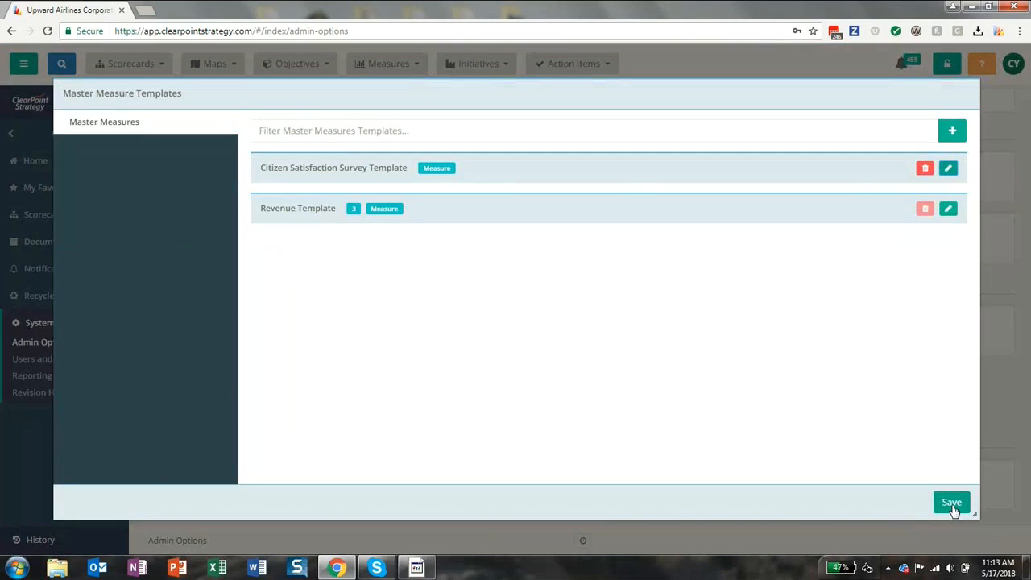
left_click(952, 504)
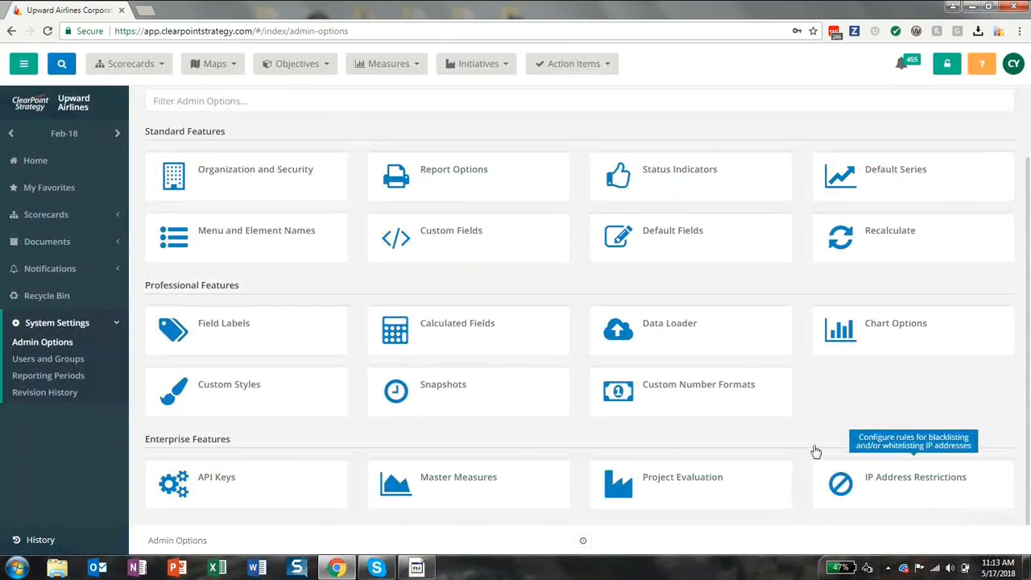
- Add a measure to the Upward Airlines Corporate scorecard, named "Overall satisfaction with maintence of walking and biking trails"
left_click(57, 215)
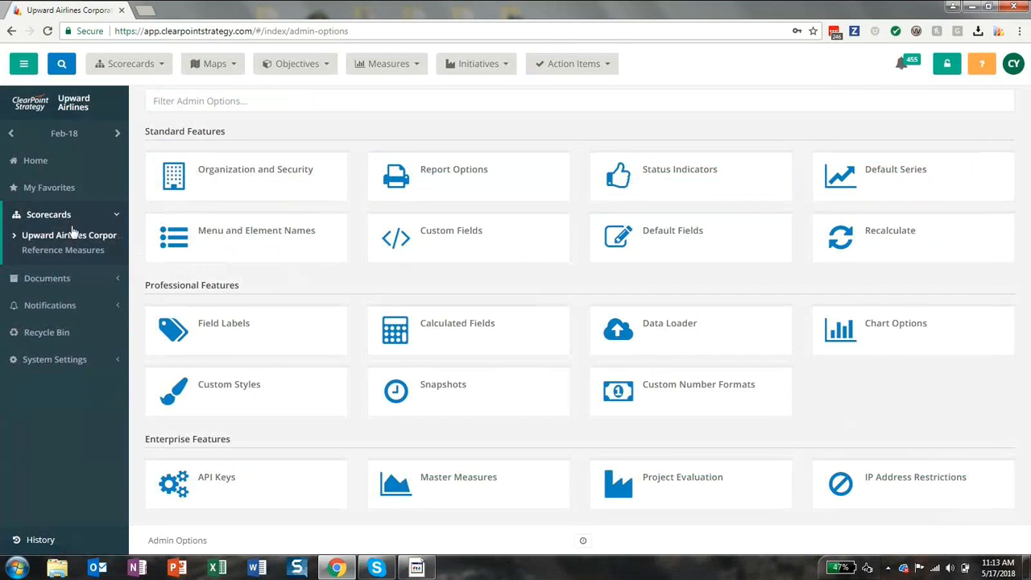
left_click(69, 235)
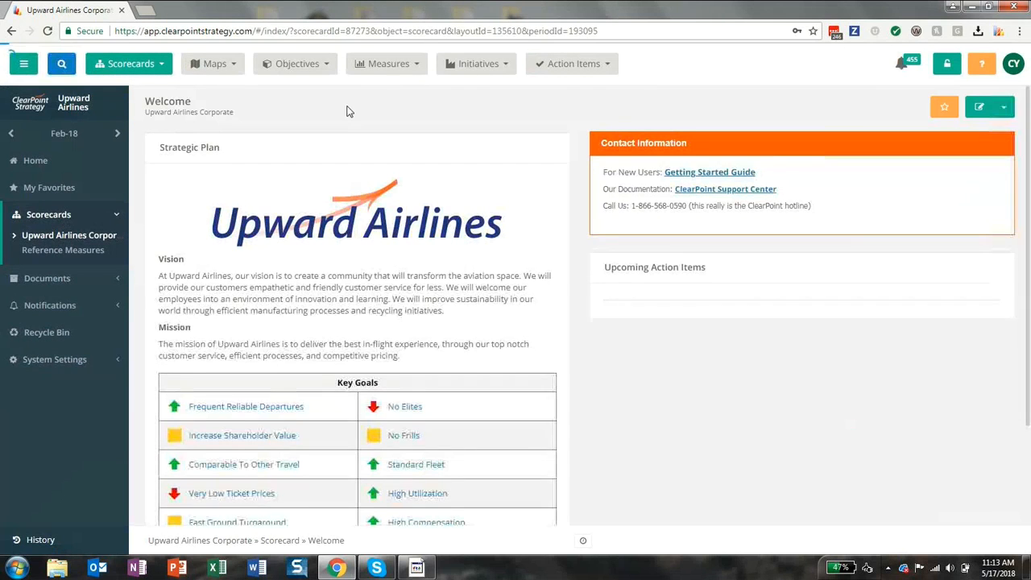
left_click(402, 68)
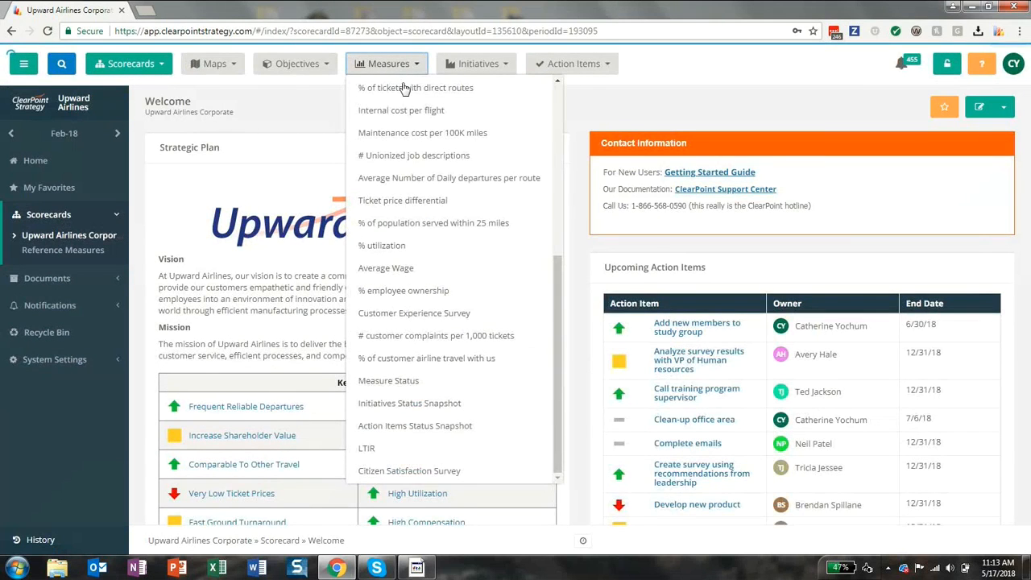
scroll(405, 89, "up", 4)
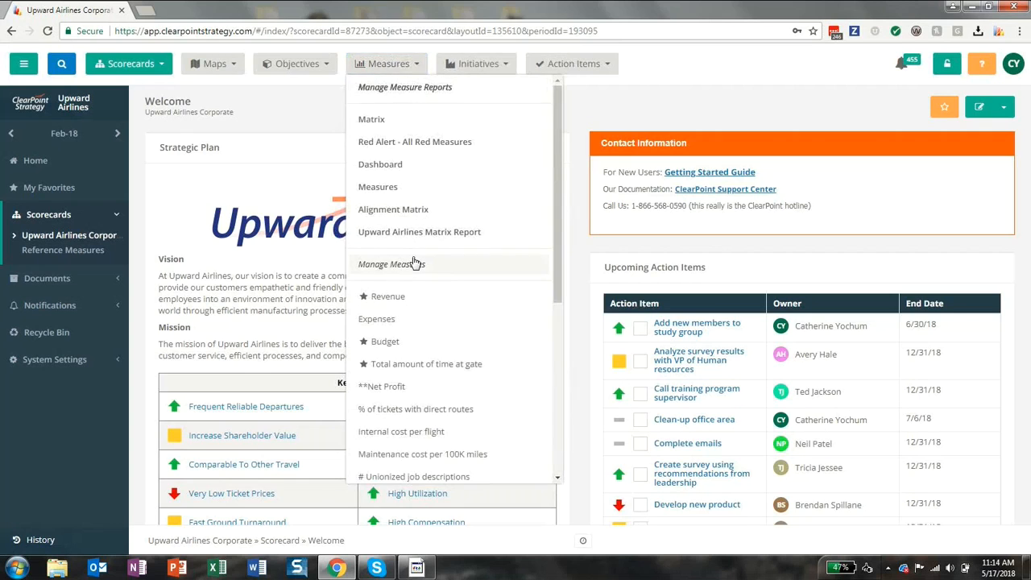
left_click(412, 258)
left_click(985, 111)
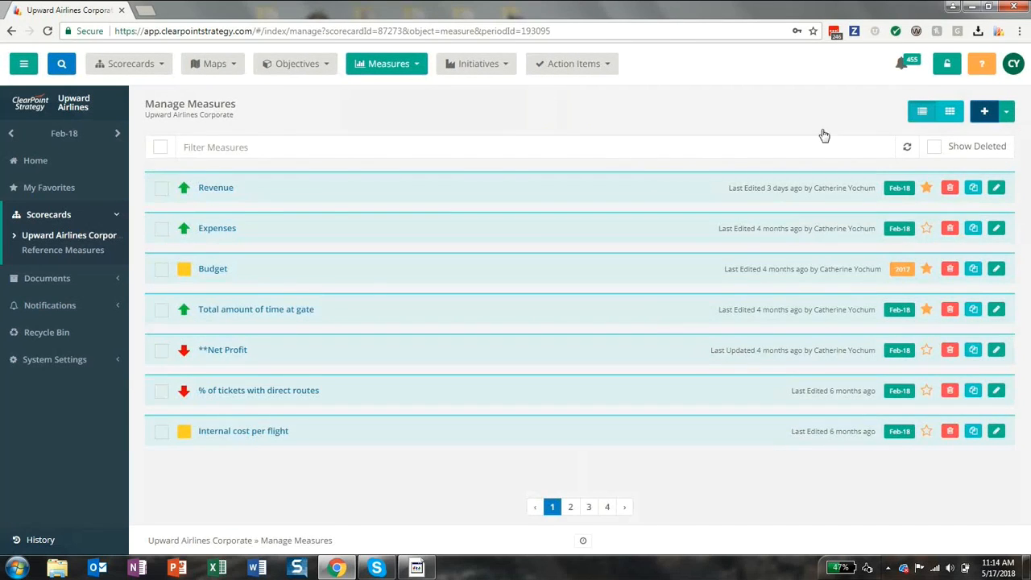
left_click(512, 153)
type("Ov")
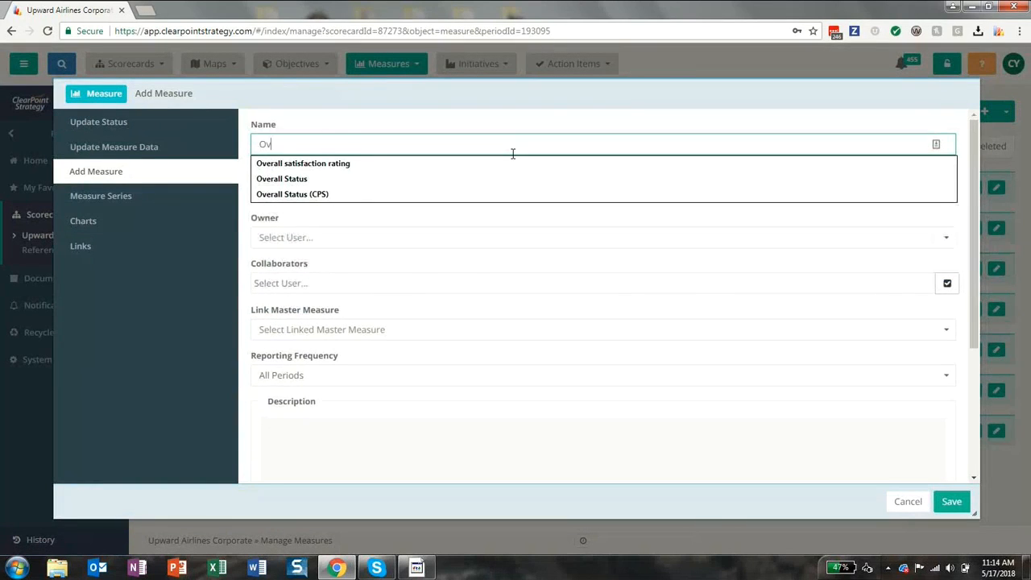
type("erall satisfaction with maintence of")
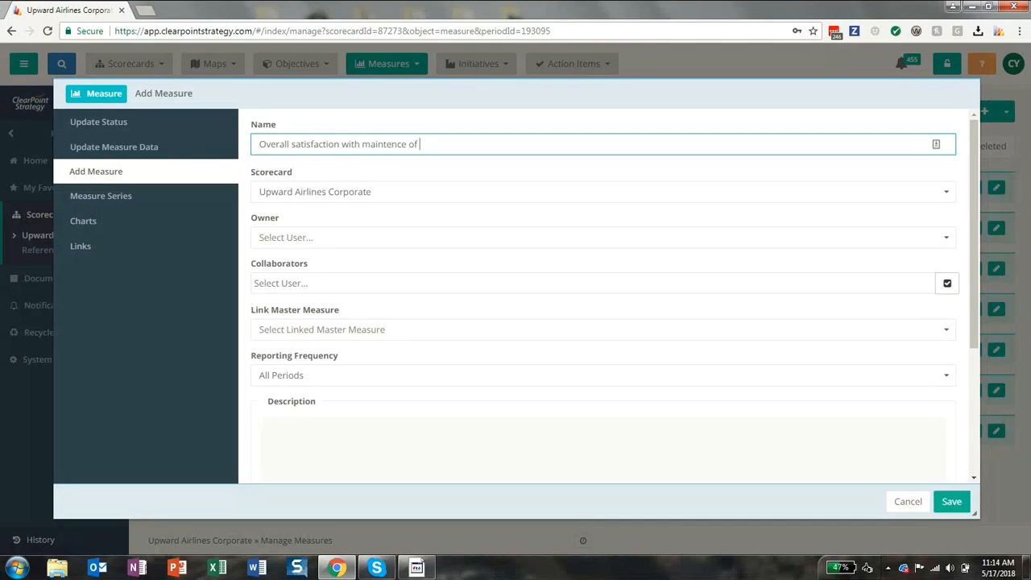
type(" walking and biking trails")
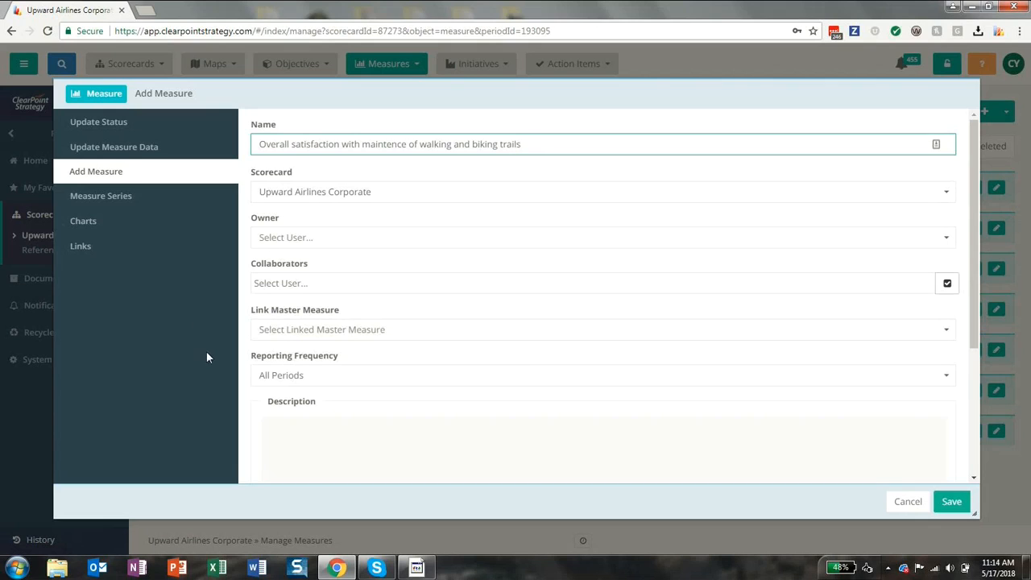
- Link the new measure to the Citizen Satisfaction Survey Template, set its reporting frequency to Annual, and save it
left_click(377, 340)
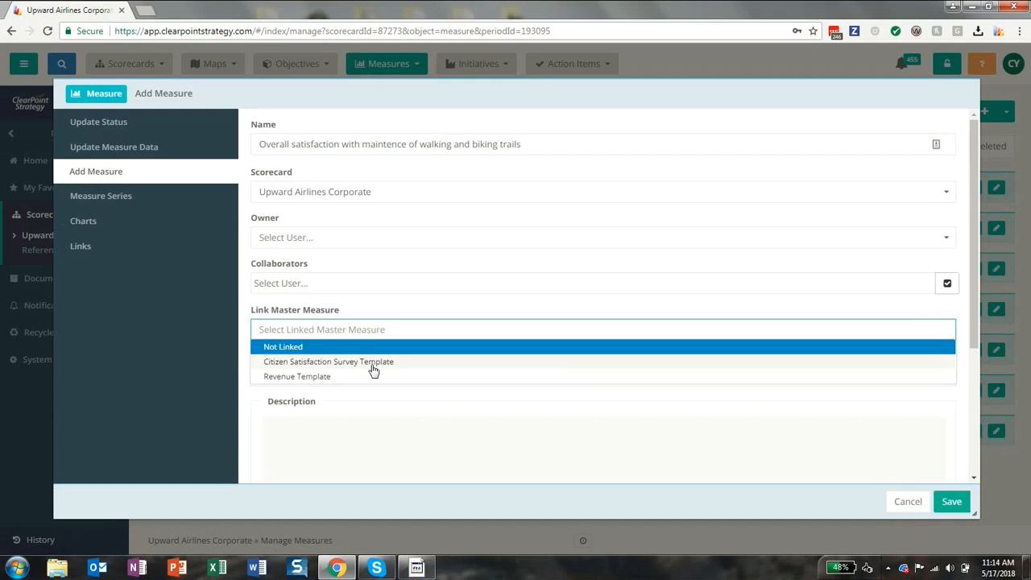
left_click(373, 368)
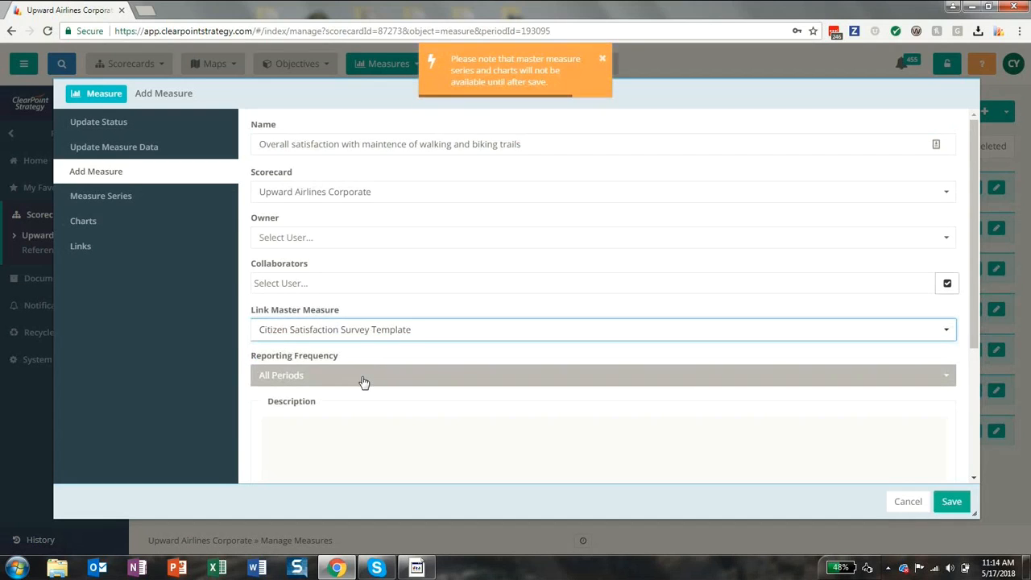
left_click(362, 378)
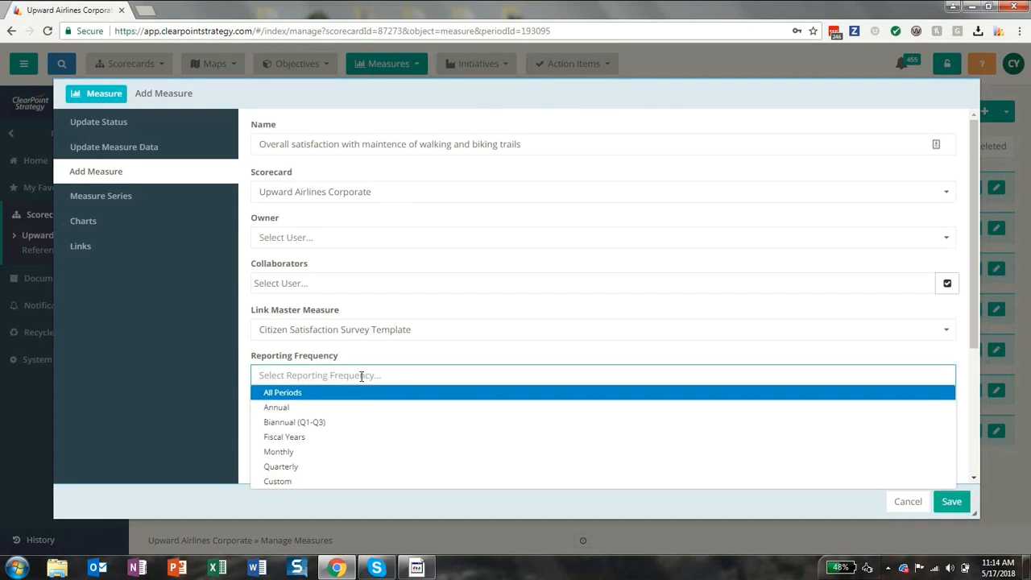
left_click(352, 412)
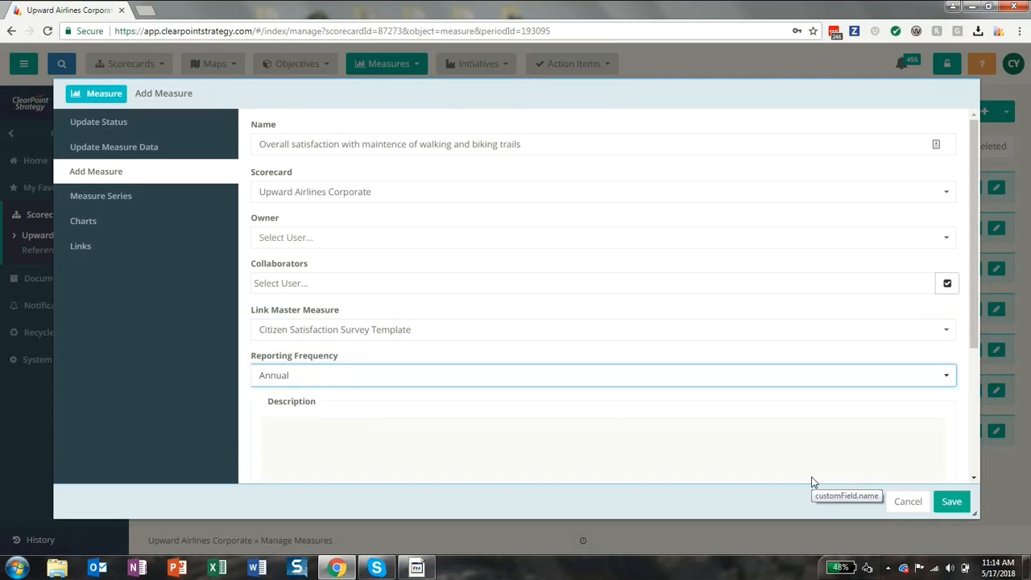
left_click(953, 503)
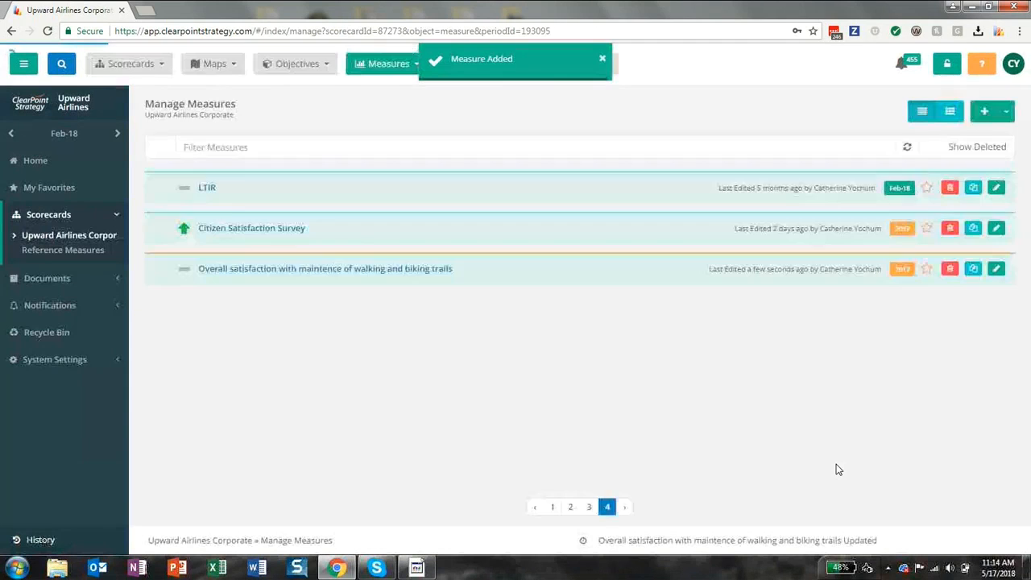
- In the new trails measure's layout, remove the chart named after the measure, place Survey Responses Overtime above Owner, and save
left_click(426, 272)
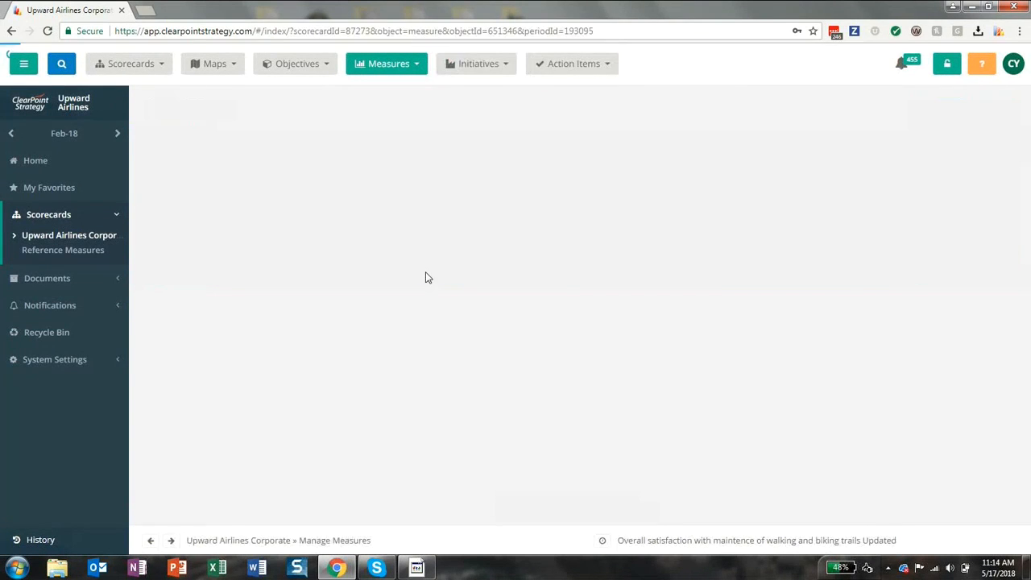
scroll(654, 403, "down", 4)
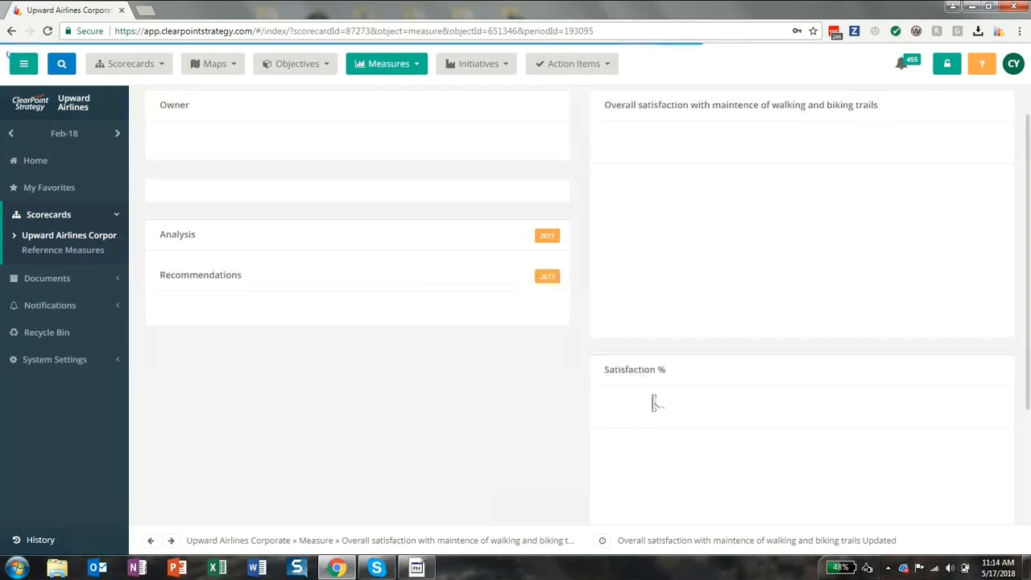
scroll(652, 396, "up", 4)
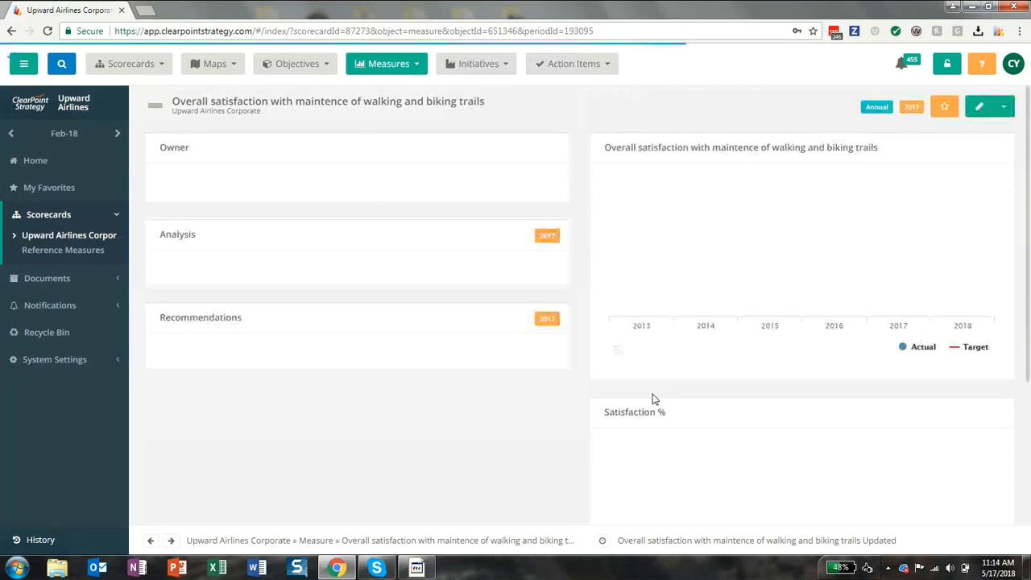
left_click(1007, 114)
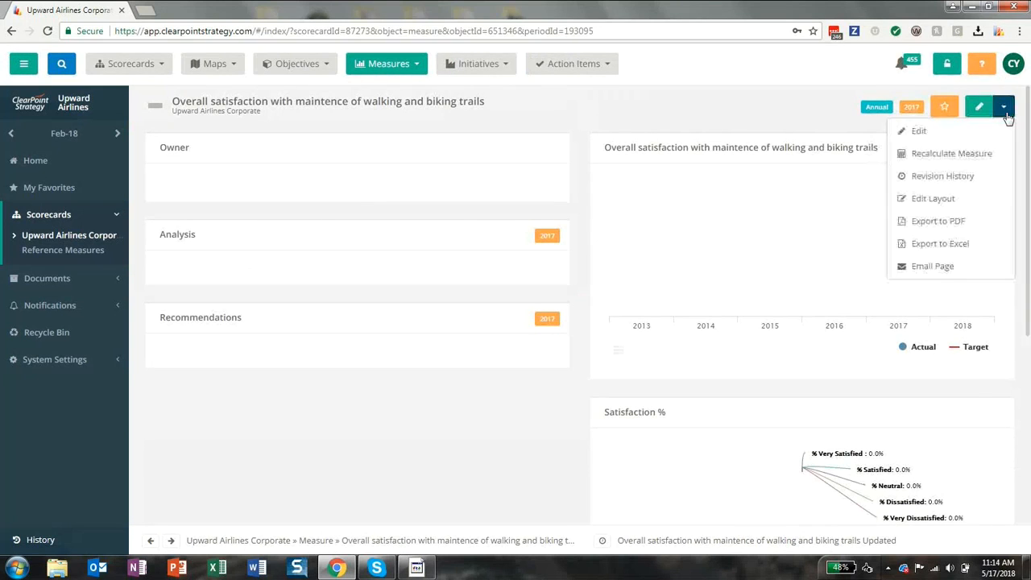
left_click(973, 201)
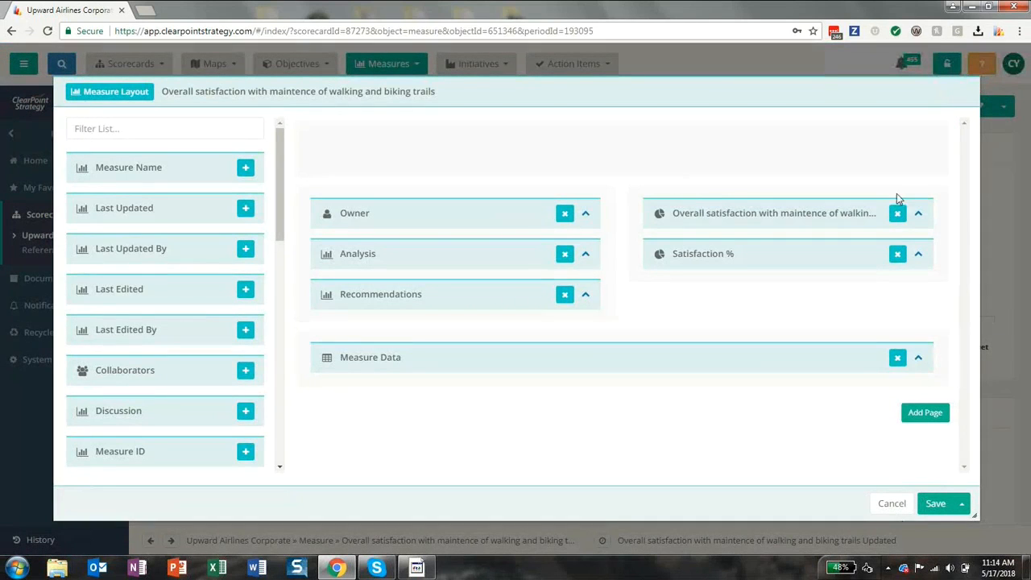
left_click(898, 213)
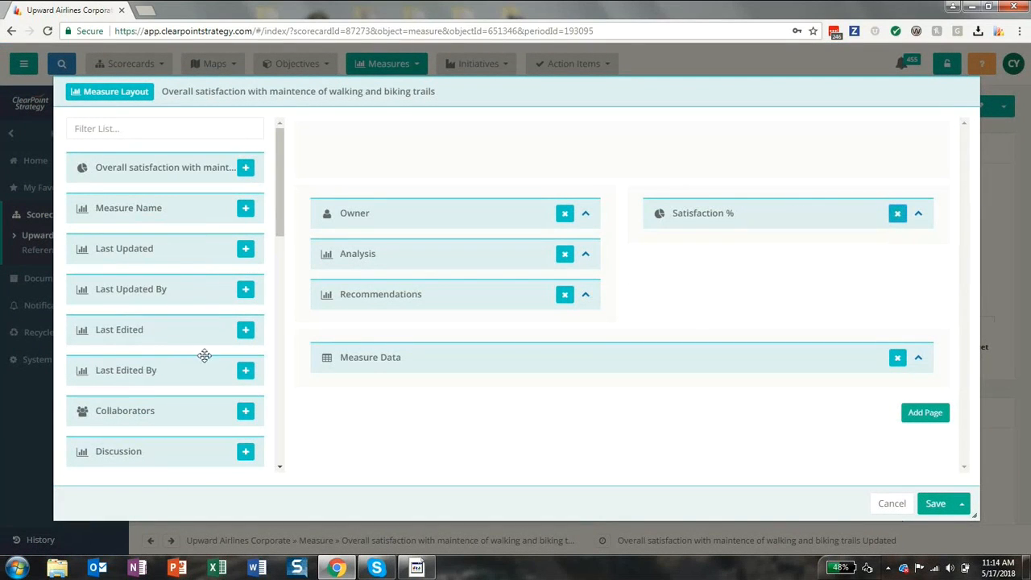
left_click_drag(281, 231, 279, 482)
left_click_drag(169, 442, 468, 228)
left_click(935, 503)
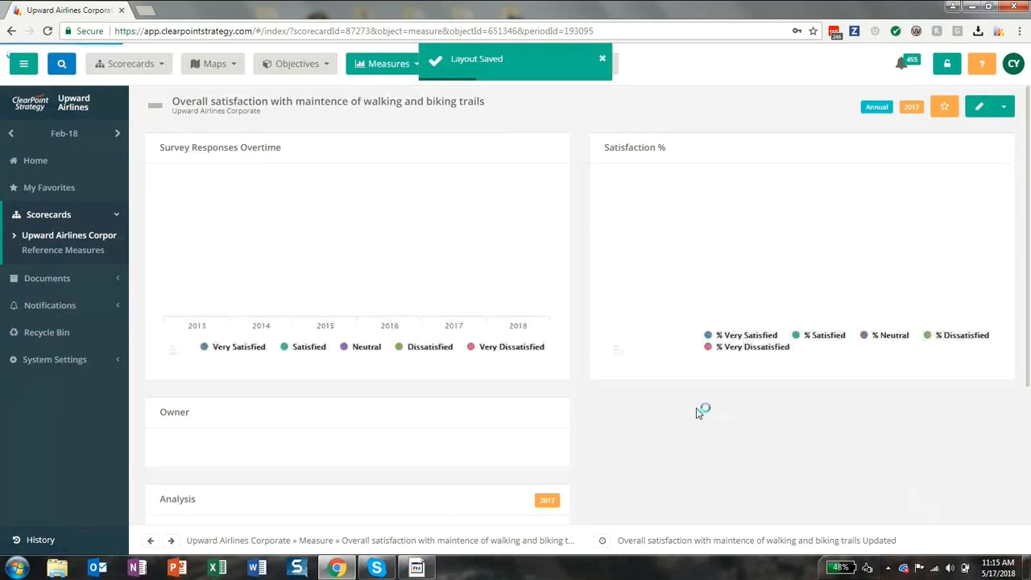
- Edit the trails measure and delete its non-master Actual and Target series together
scroll(698, 415, "down", 5)
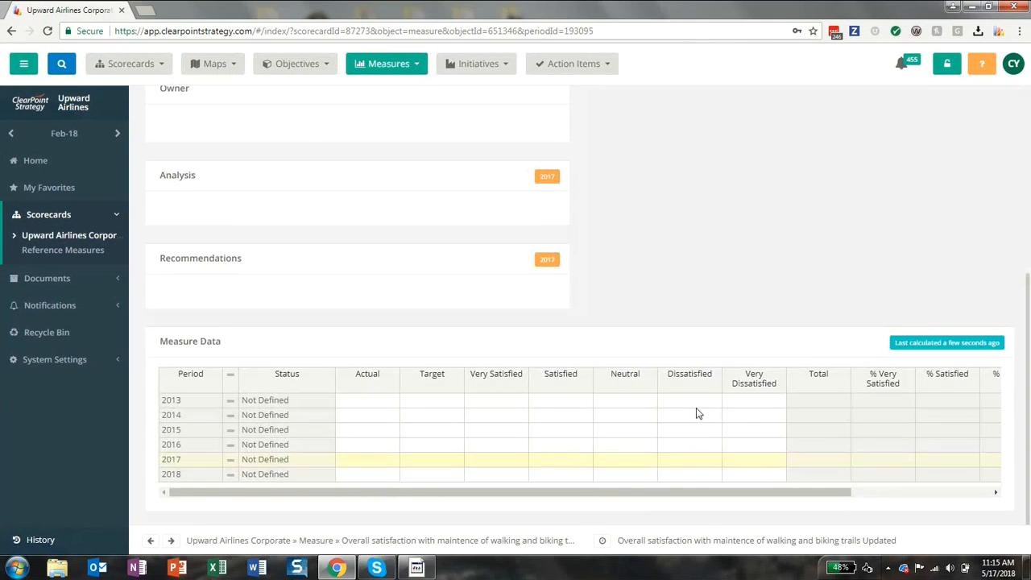
left_click_drag(580, 494, 534, 497)
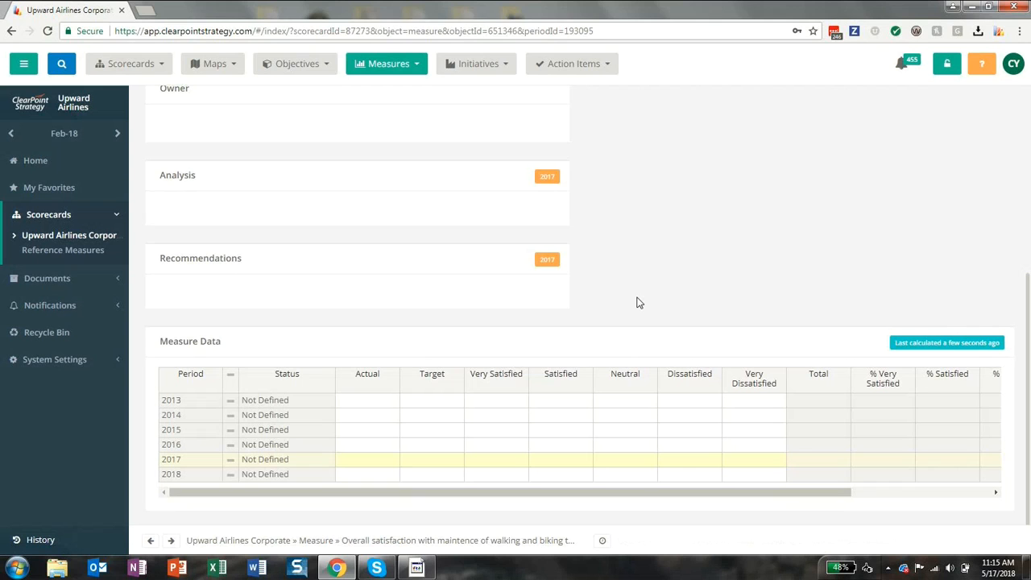
scroll(636, 302, "up", 4)
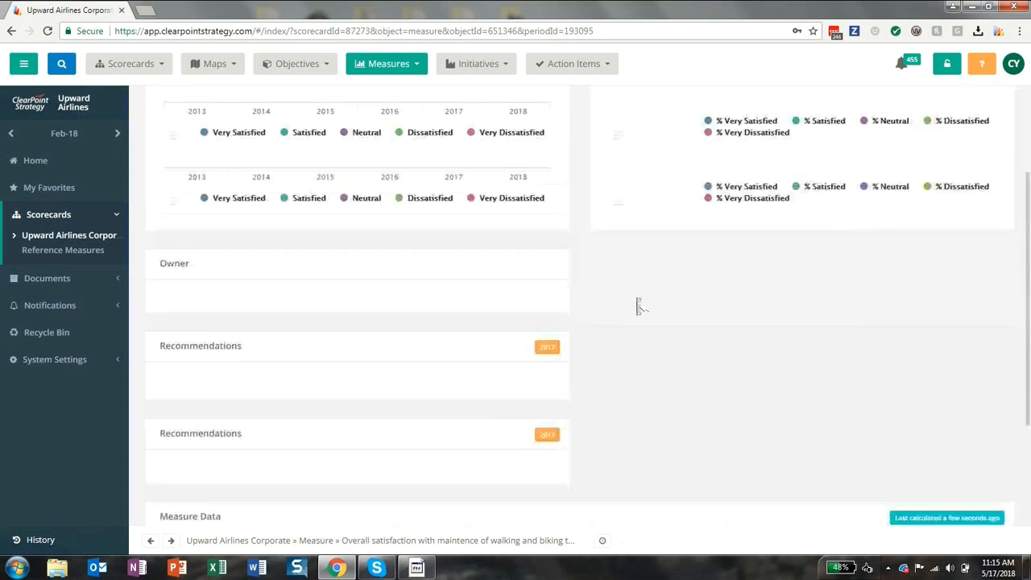
left_click(980, 110)
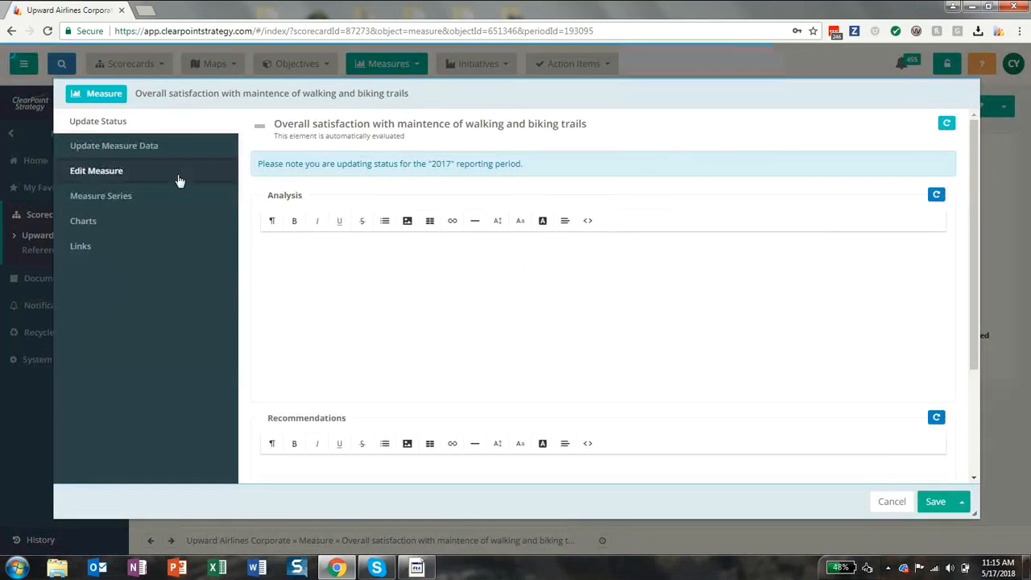
left_click(169, 198)
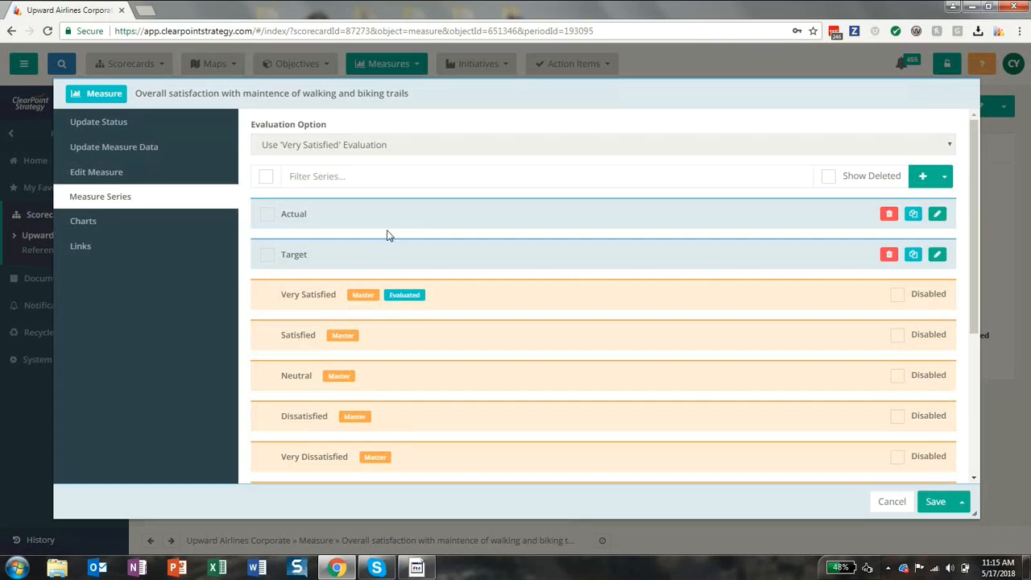
left_click(267, 214)
left_click(267, 255)
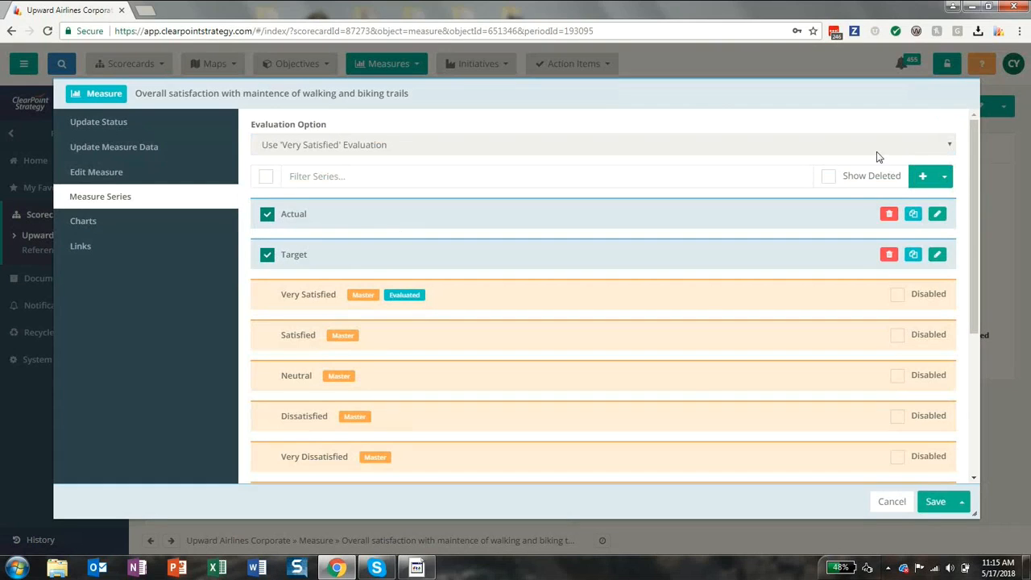
left_click(944, 176)
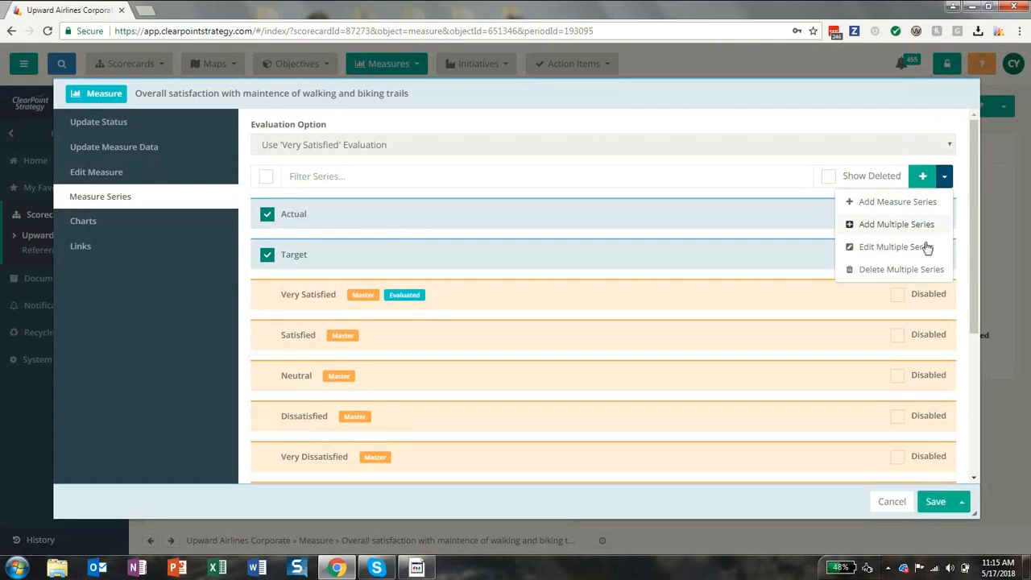
left_click(922, 271)
left_click(675, 332)
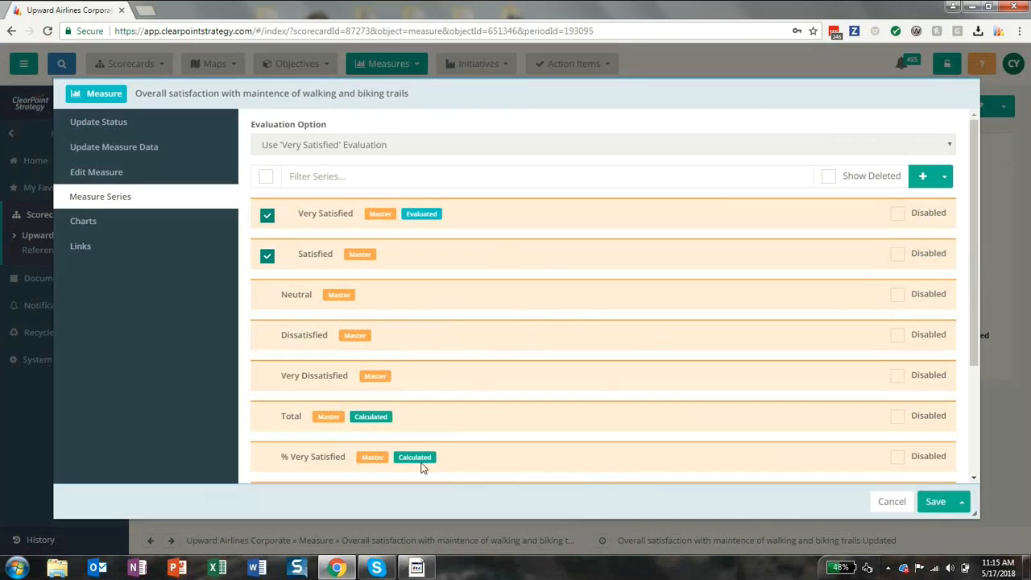
- Delete the trails measure's non-master chart that bears the measure's name, and save the measure
left_click(170, 229)
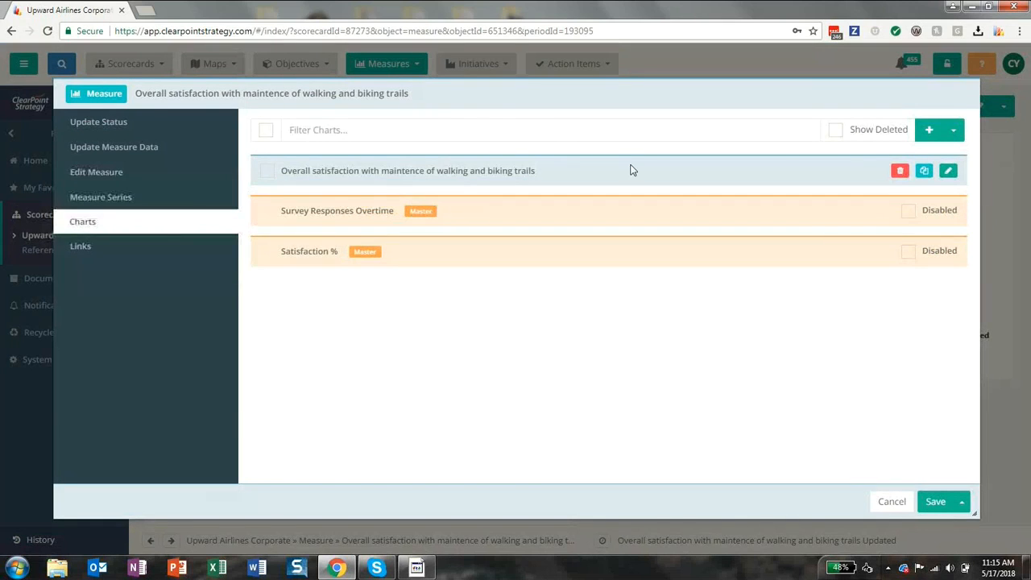
left_click(900, 171)
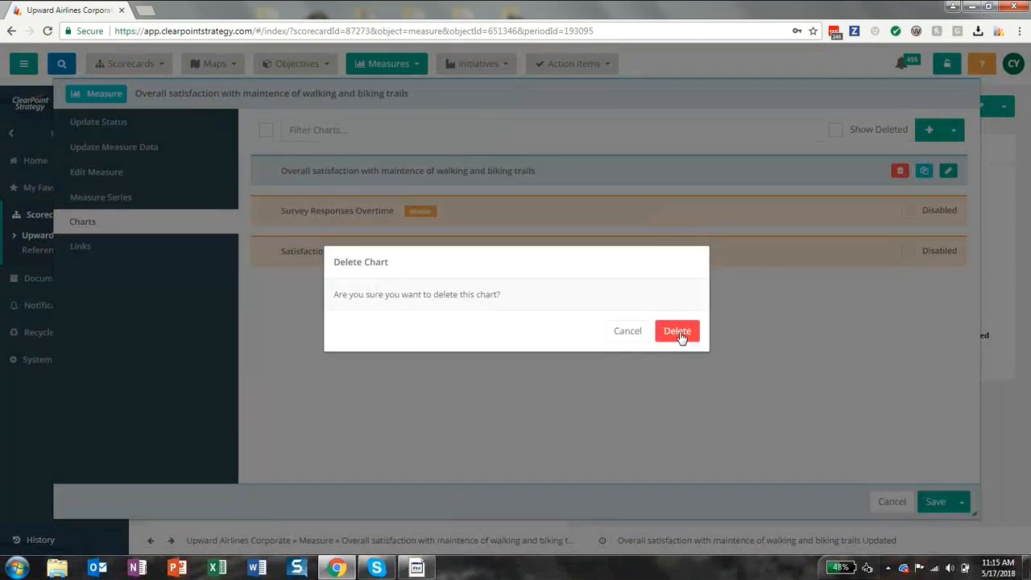
left_click(682, 333)
left_click(936, 502)
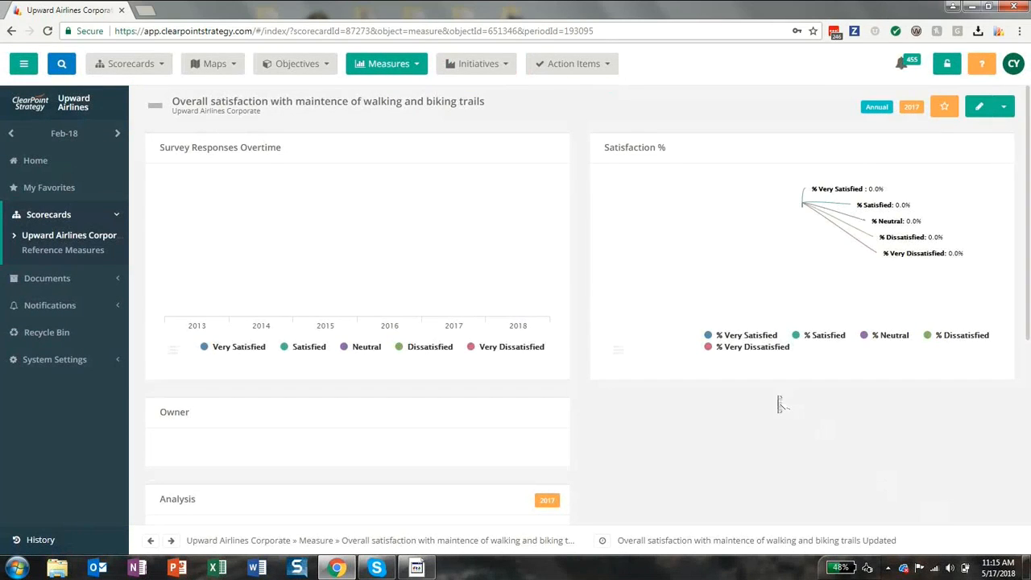
- Enter the 2017 survey data: Very Satisfied 85, Satisfied 22, Neutral 8, Dissatisfied 2 and Very Dissatisfied 0, and save it
scroll(780, 404, "down", 4)
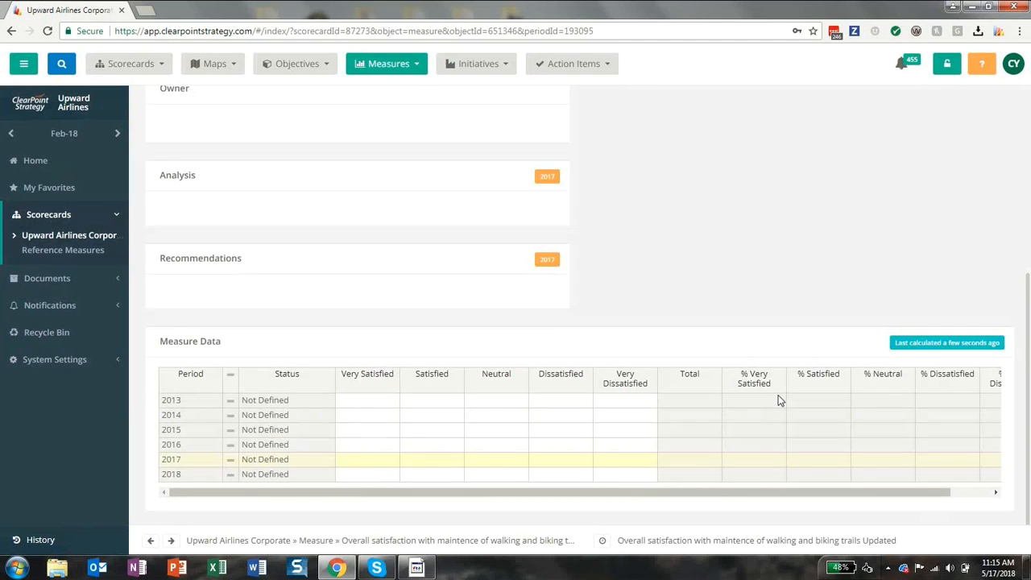
left_click(393, 461)
type("6")
key("Tab")
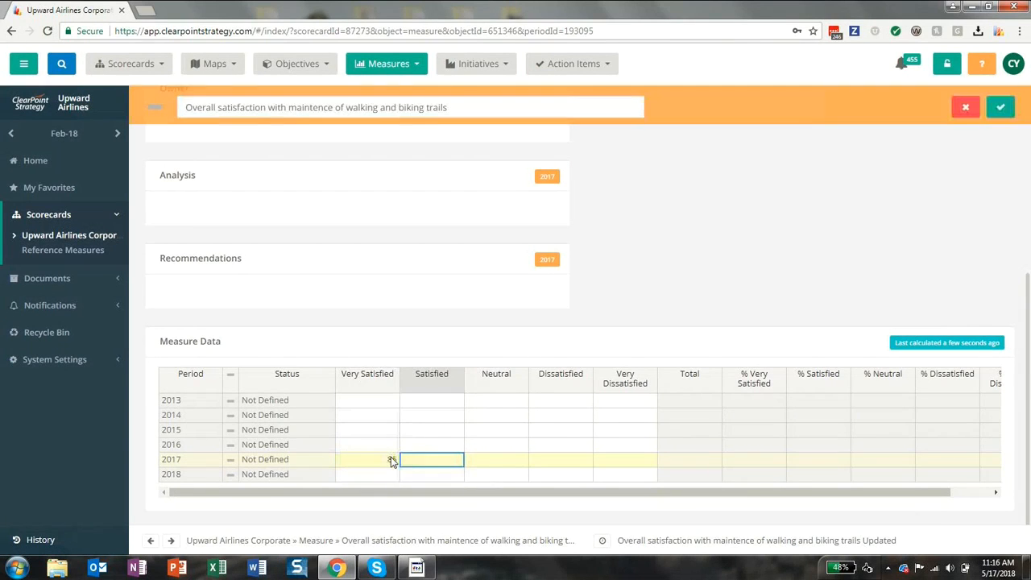
type("22")
key("Tab")
type("8")
key("Tab")
type("2")
key("Tab")
type("0")
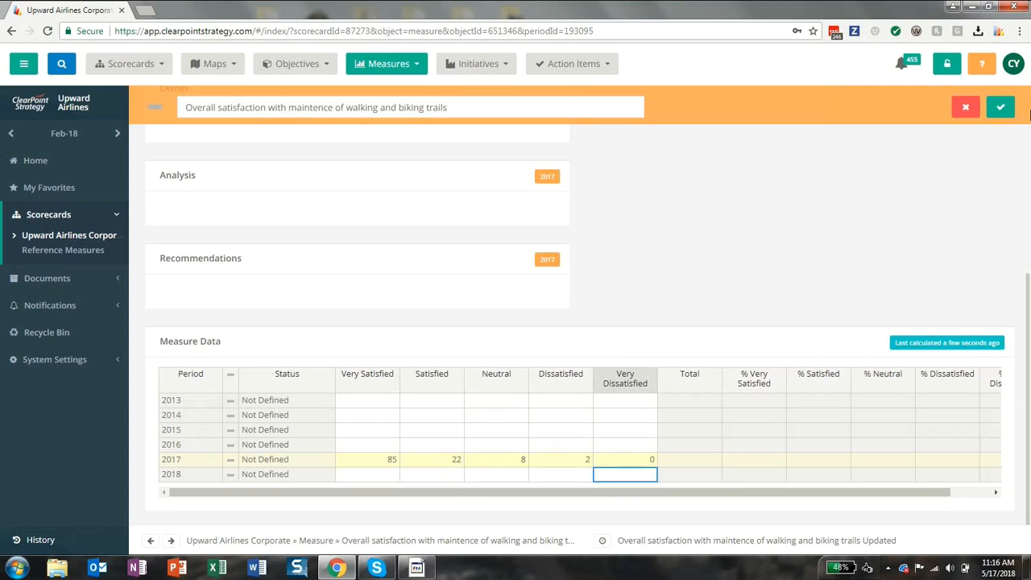
left_click(999, 108)
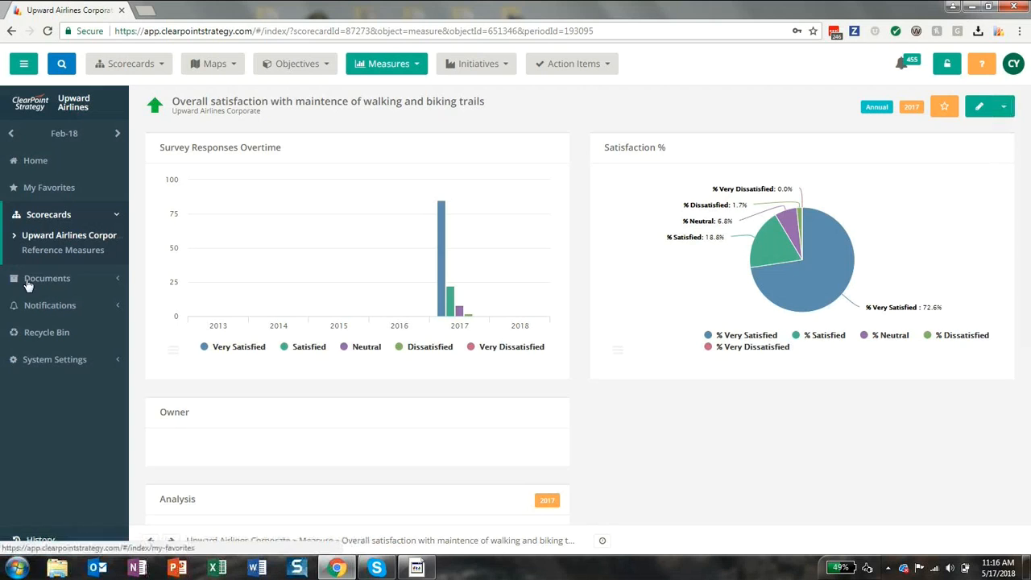
- Review the account's default series in the admin options and close them without changes
left_click(72, 363)
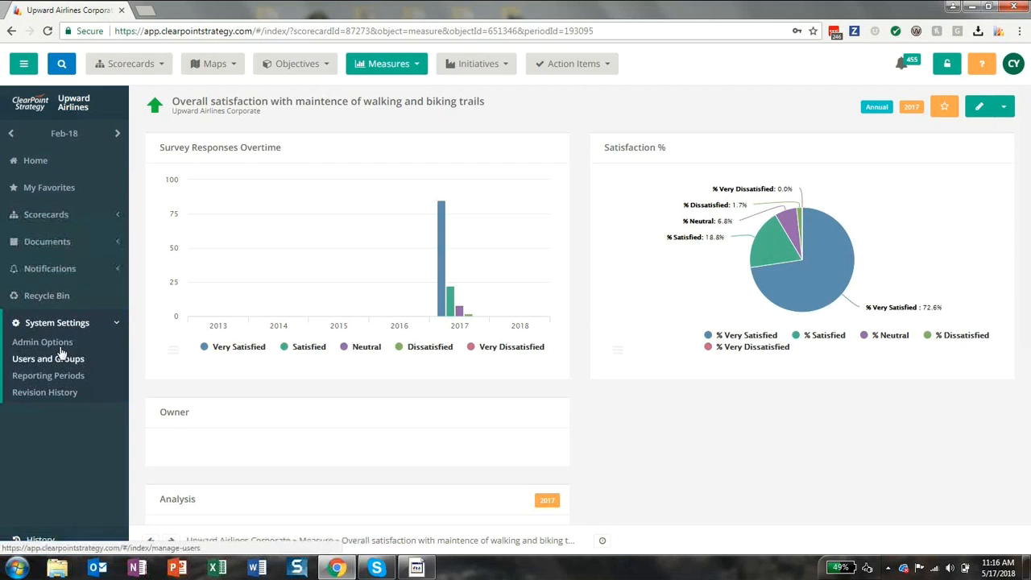
left_click(60, 347)
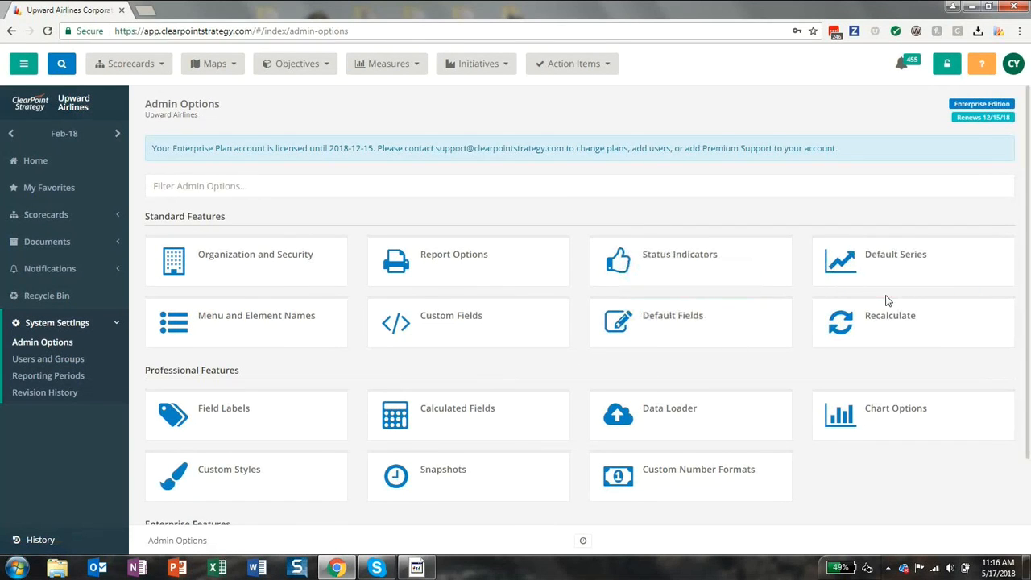
left_click(918, 272)
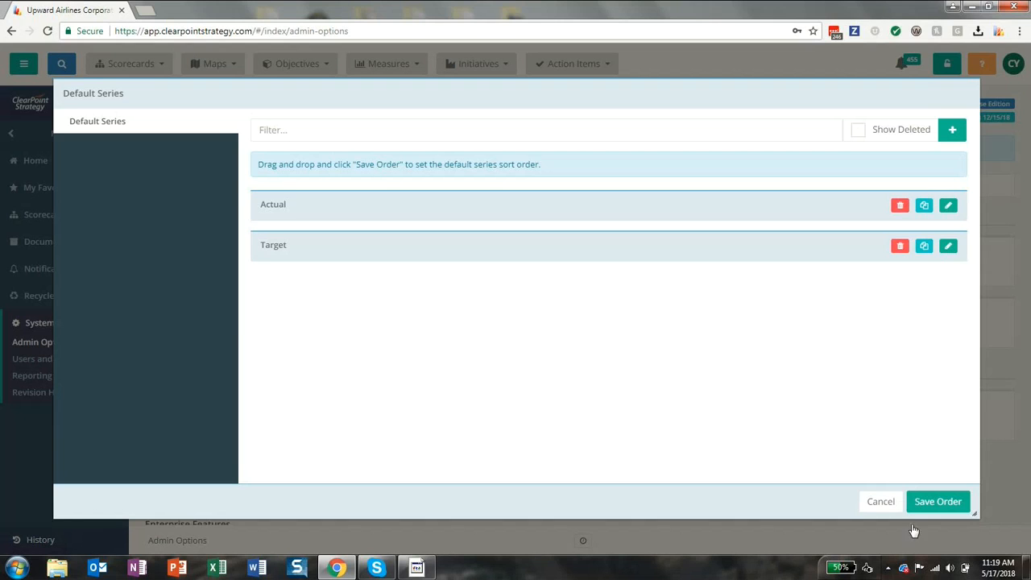
left_click(886, 509)
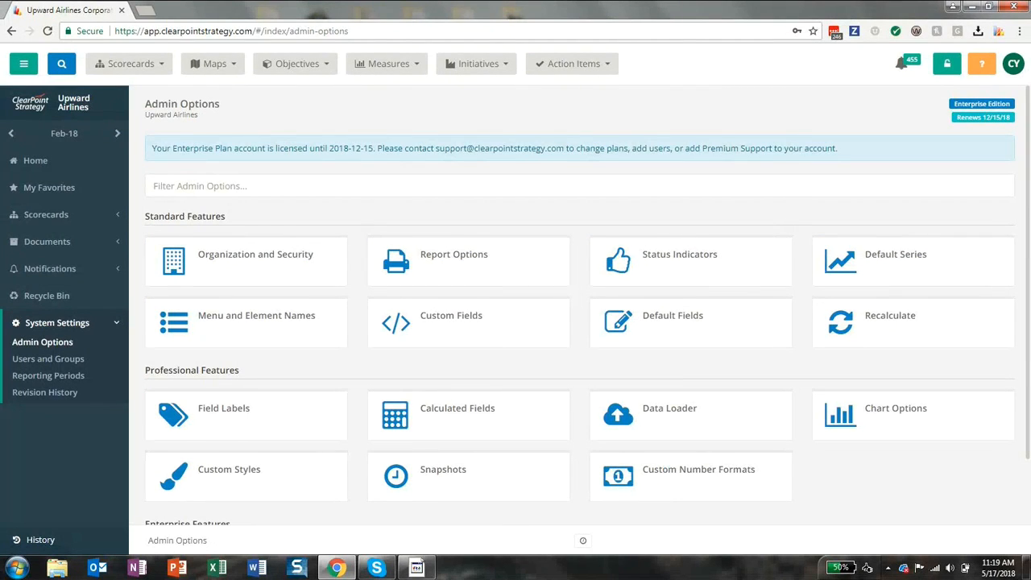
- Open the Revenue measure in the Upward Airlines Corporate scorecard and examine its detail layout from start to end
left_click(91, 222)
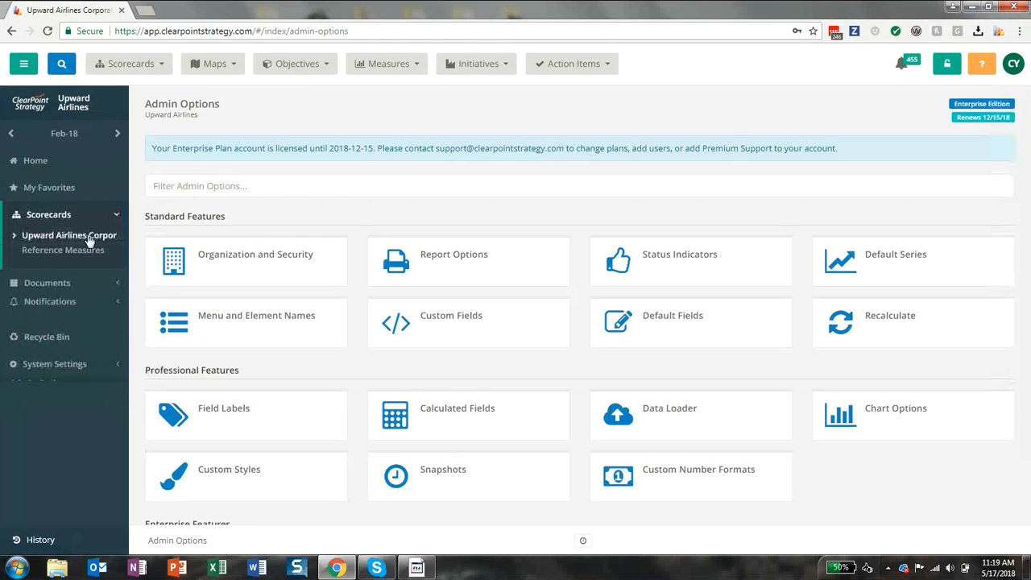
left_click(85, 237)
left_click(393, 69)
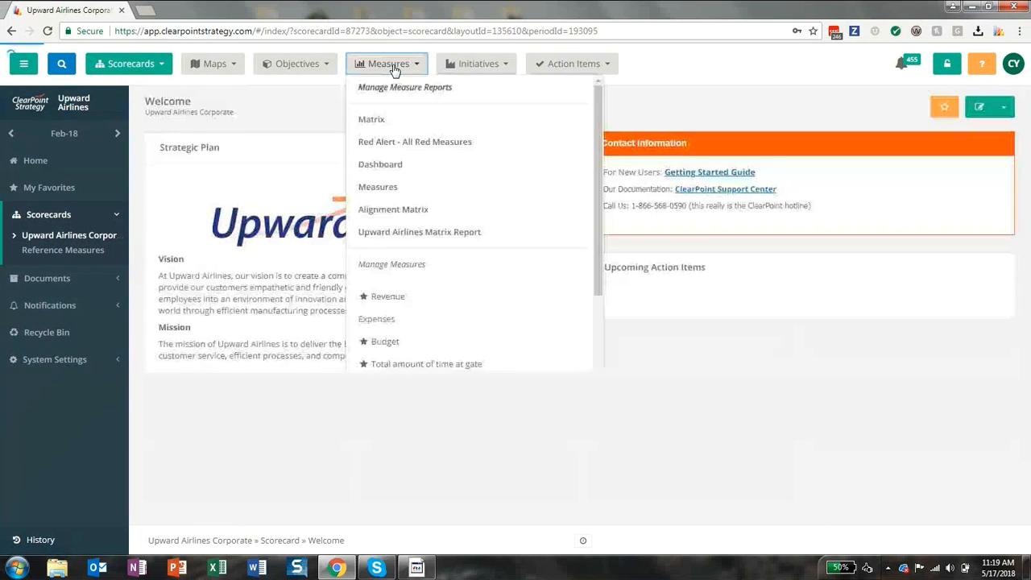
left_click(422, 300)
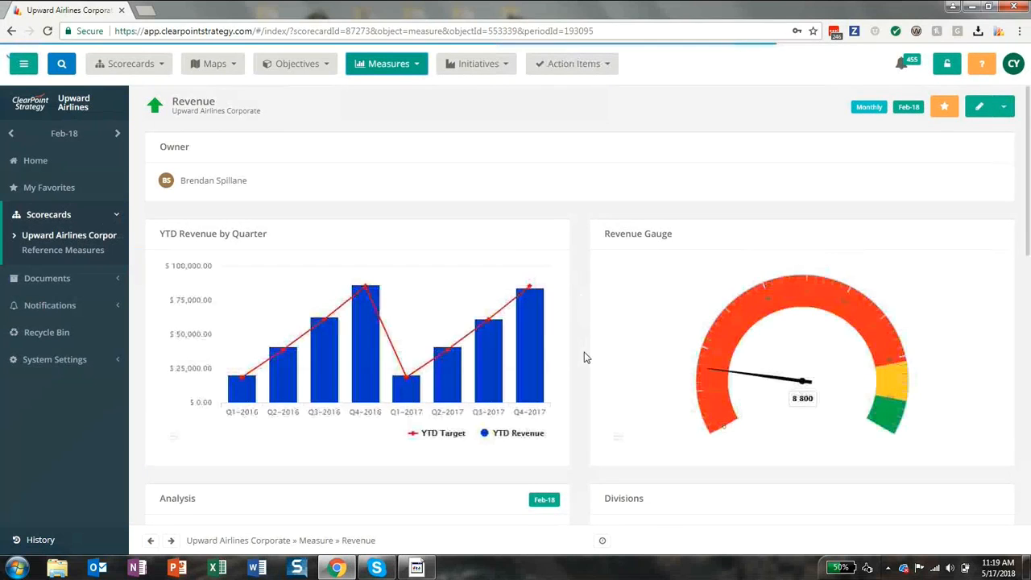
scroll(585, 357, "down", 10)
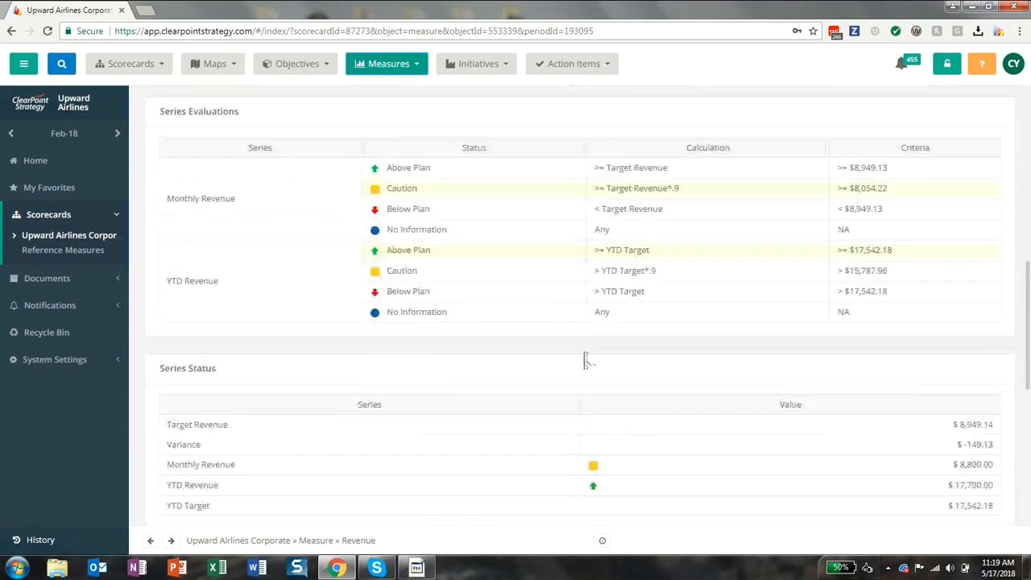
scroll(586, 358, "down", 3)
scroll(586, 358, "up", 15)
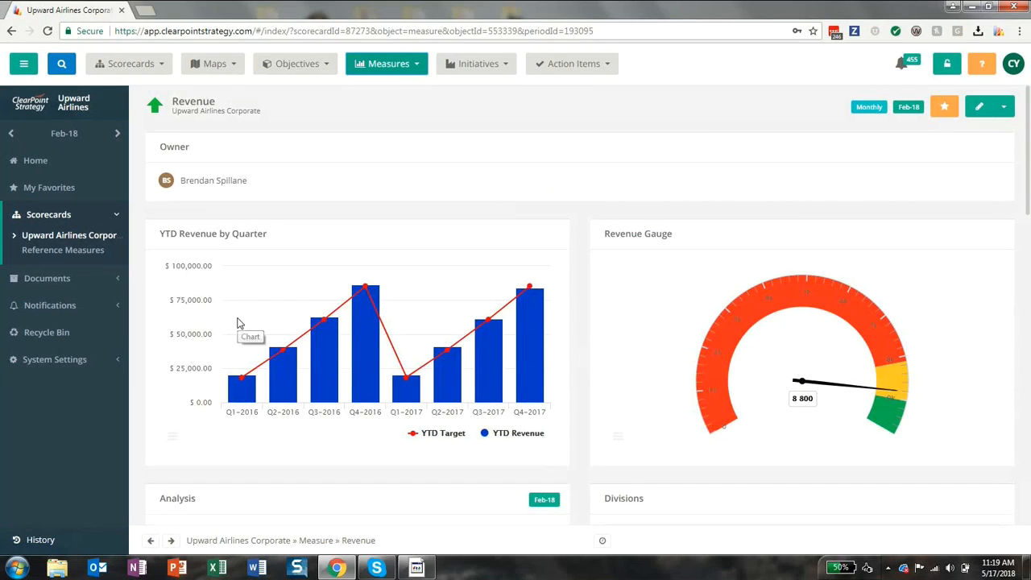
- In the admin report options, set the default measure layout to the Upward Airlines Corporate Revenue measure and save
left_click(115, 364)
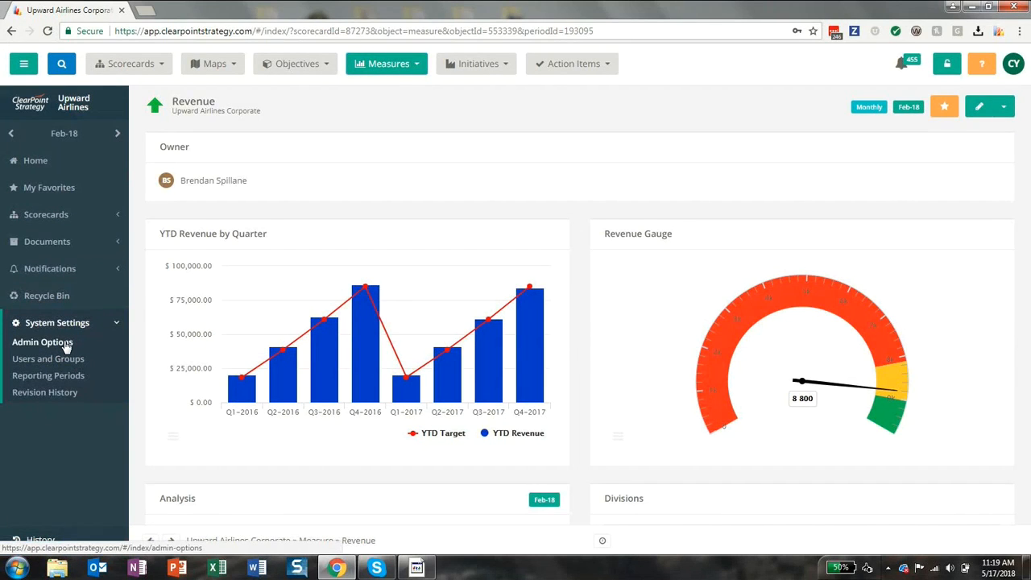
left_click(66, 345)
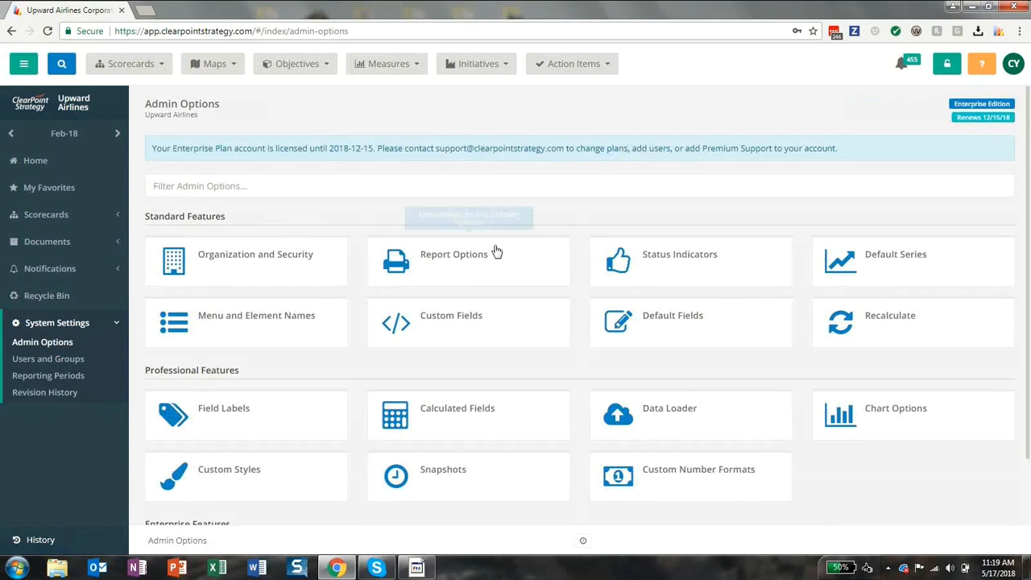
left_click(492, 265)
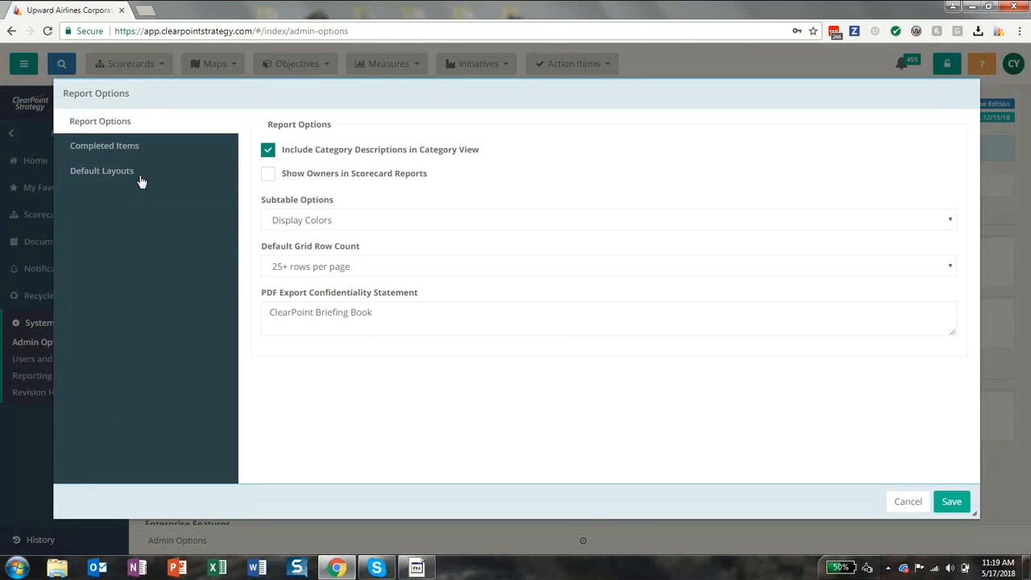
left_click(139, 180)
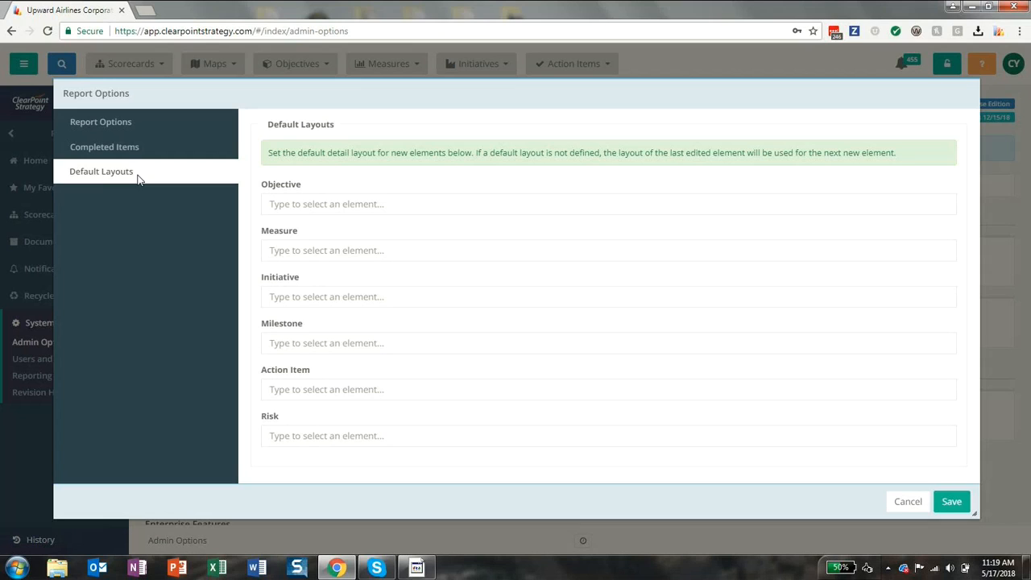
left_click(311, 251)
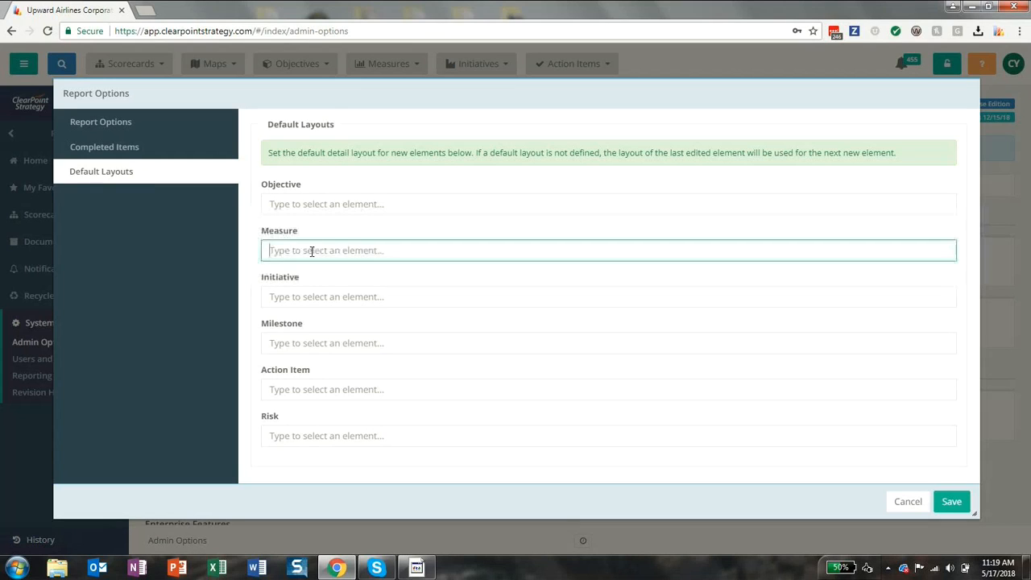
type("Revenue")
left_click(373, 281)
left_click_drag(373, 282, 376, 307)
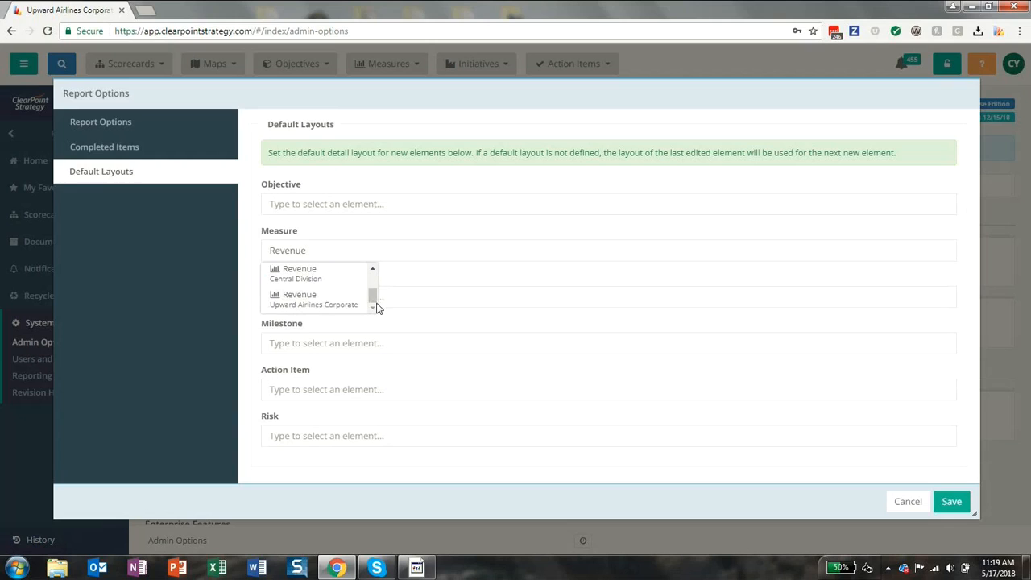
left_click(336, 306)
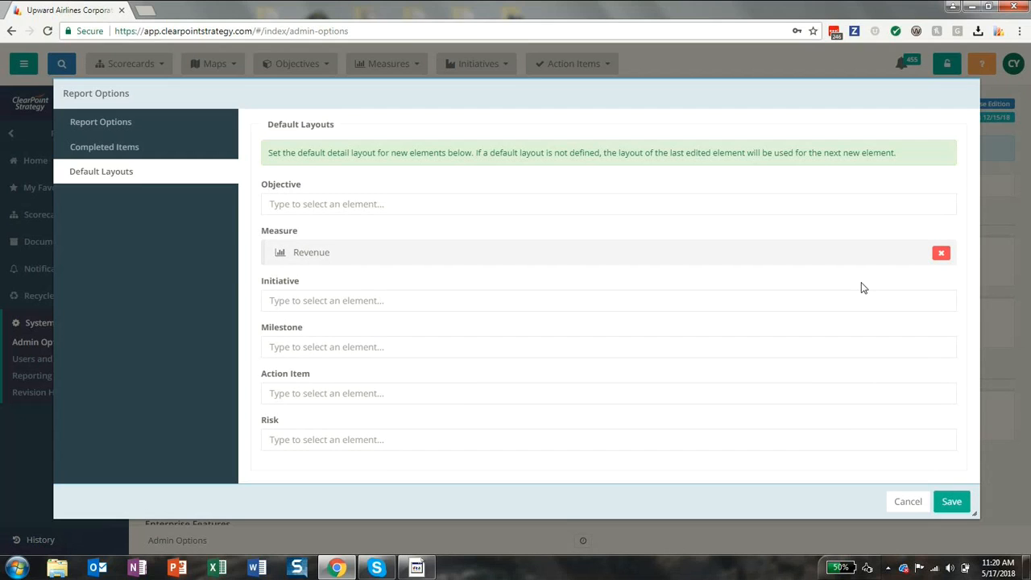
left_click(954, 503)
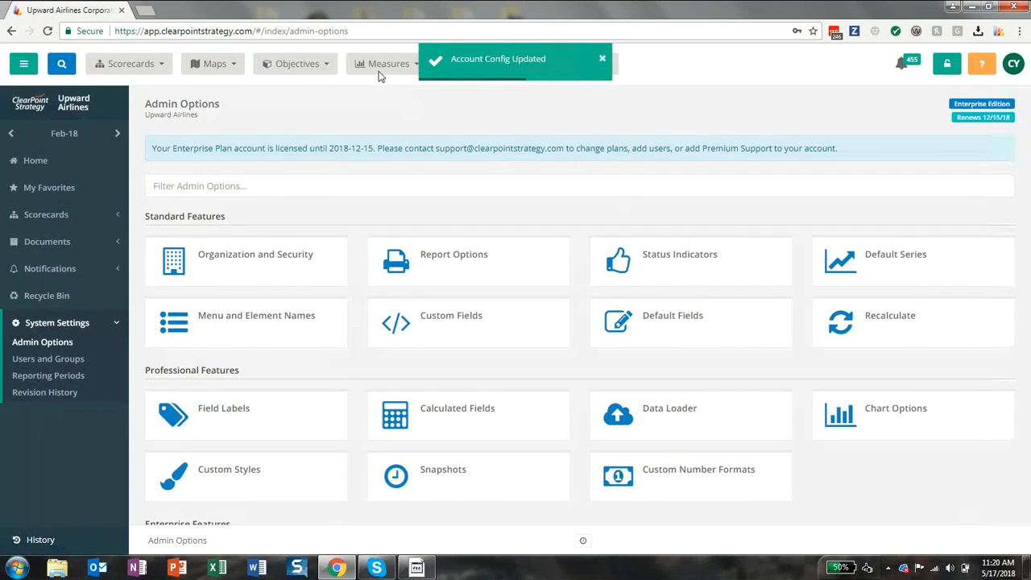
- Add a measure named Employee Turnover to the Upward Airlines Corporate scorecard and save it
left_click(381, 66)
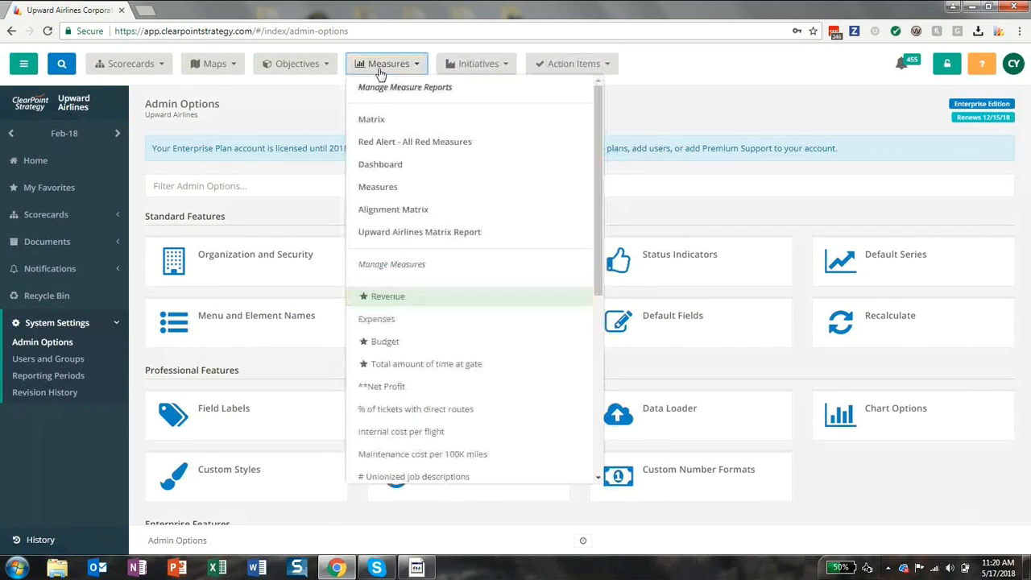
left_click(412, 267)
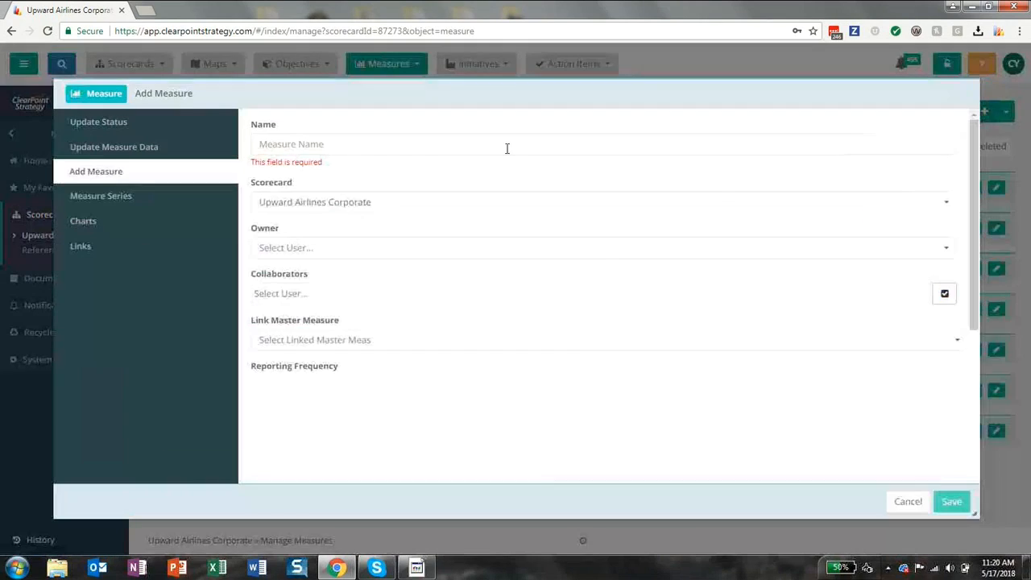
left_click(507, 148)
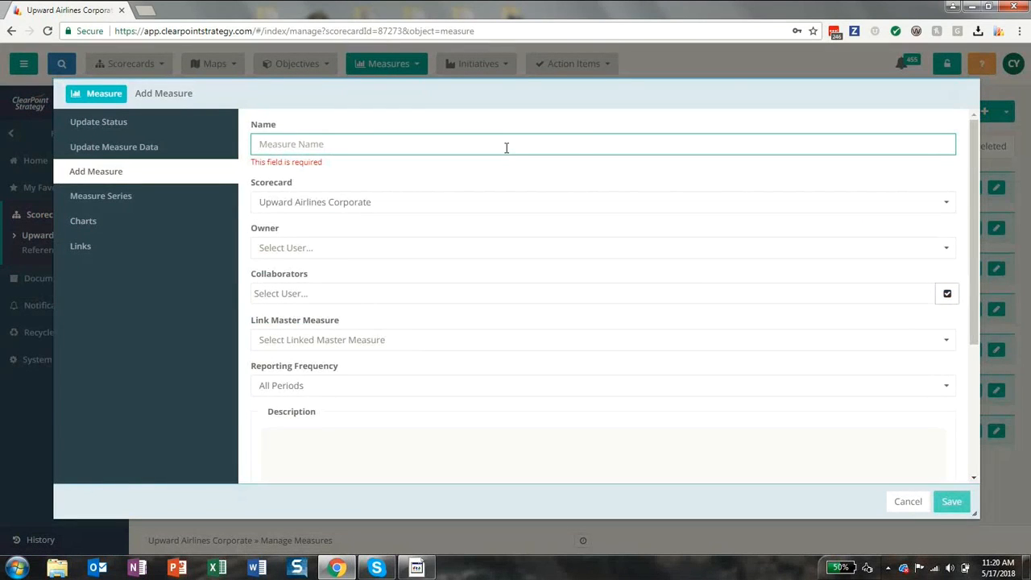
type("Empl")
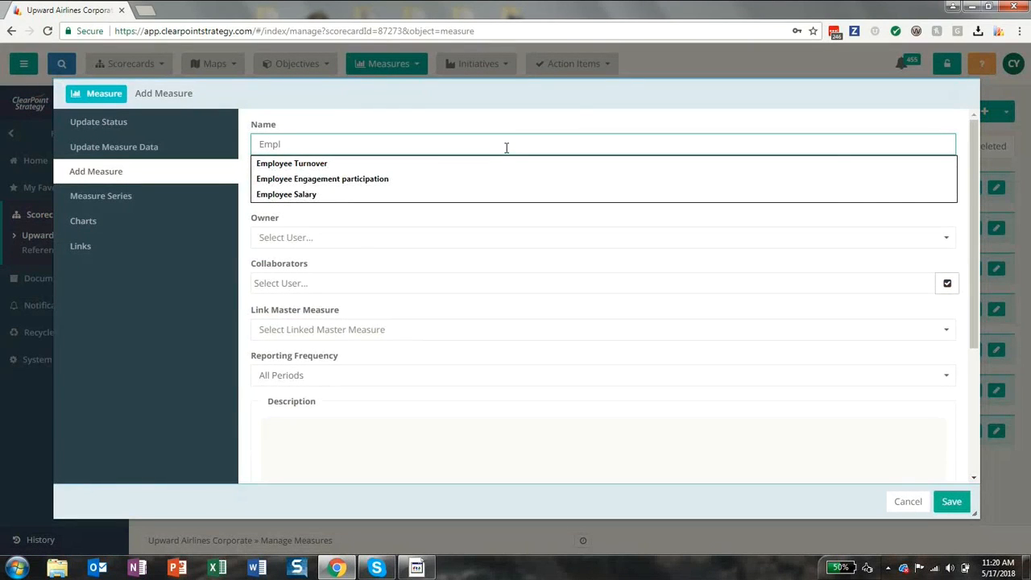
type("oyee T")
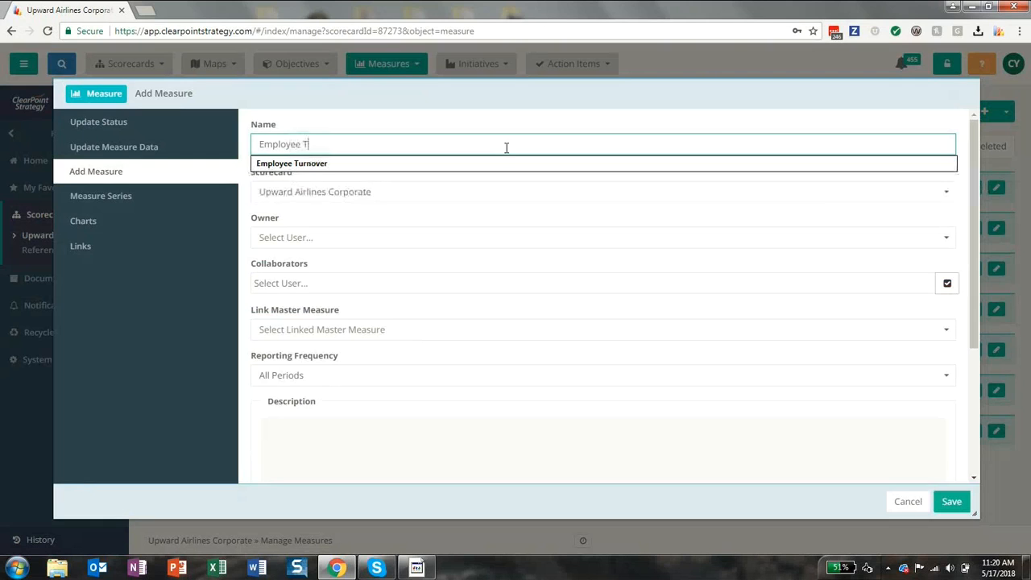
type("urnover")
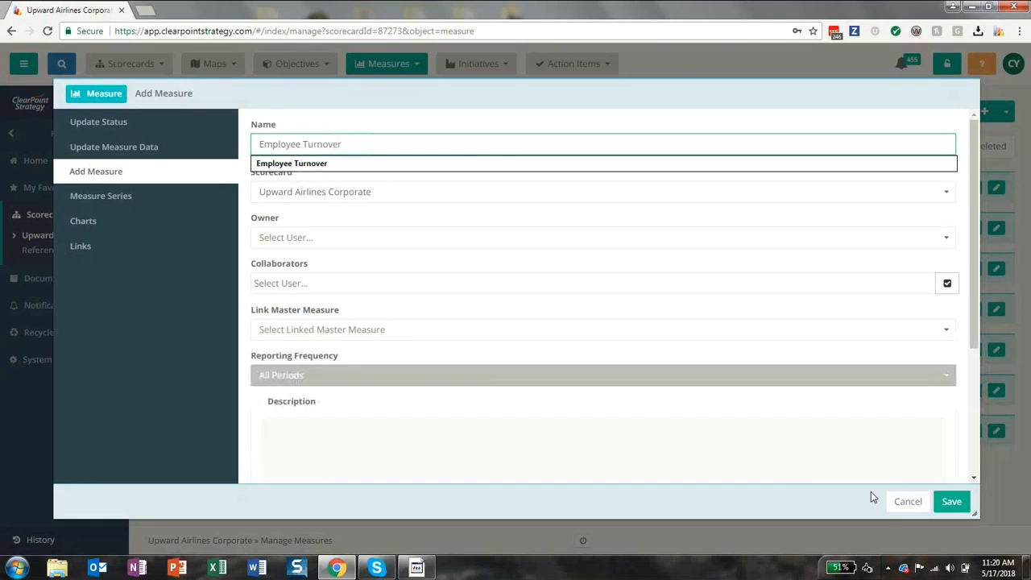
left_click(952, 502)
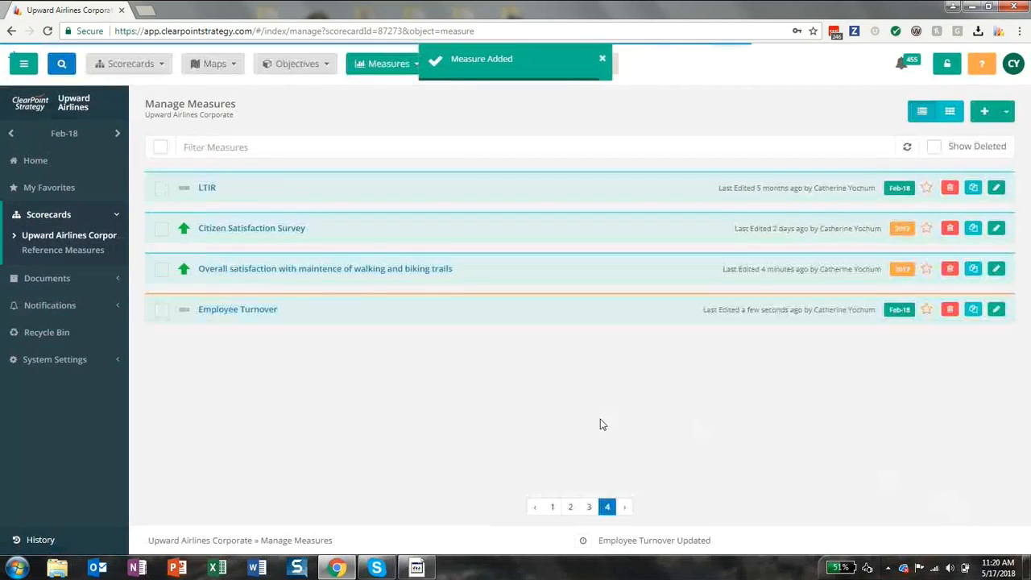
- Open the Employee Turnover measure and examine the layout, chart and series it was given
left_click(269, 314)
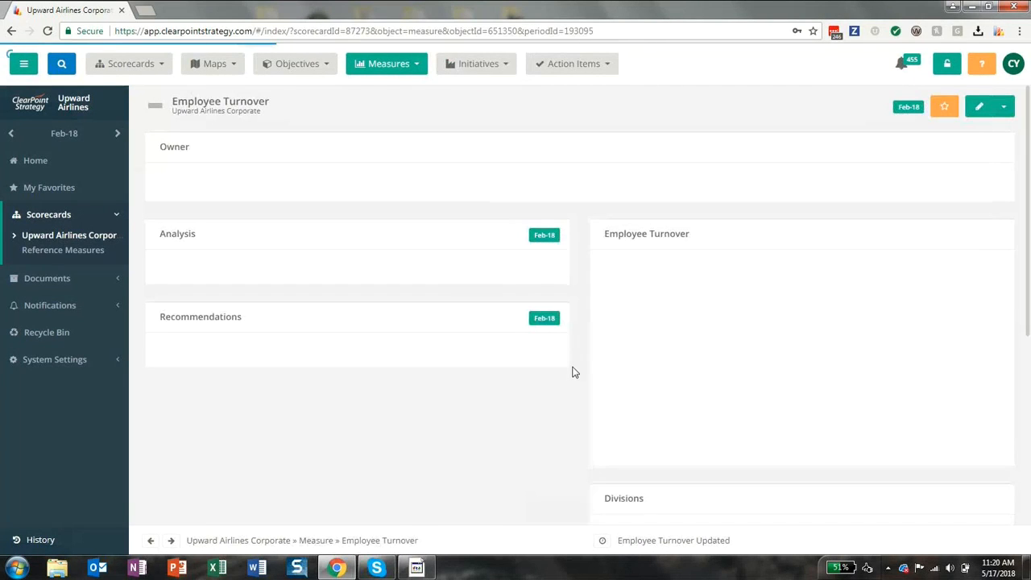
scroll(574, 371, "down", 5)
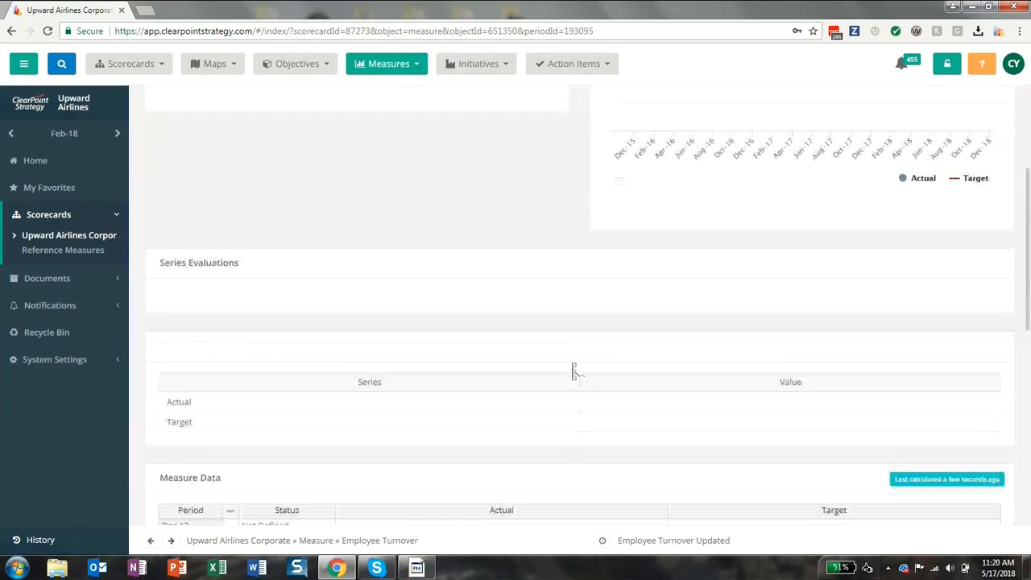
scroll(575, 371, "down", 5)
scroll(574, 369, "up", 10)
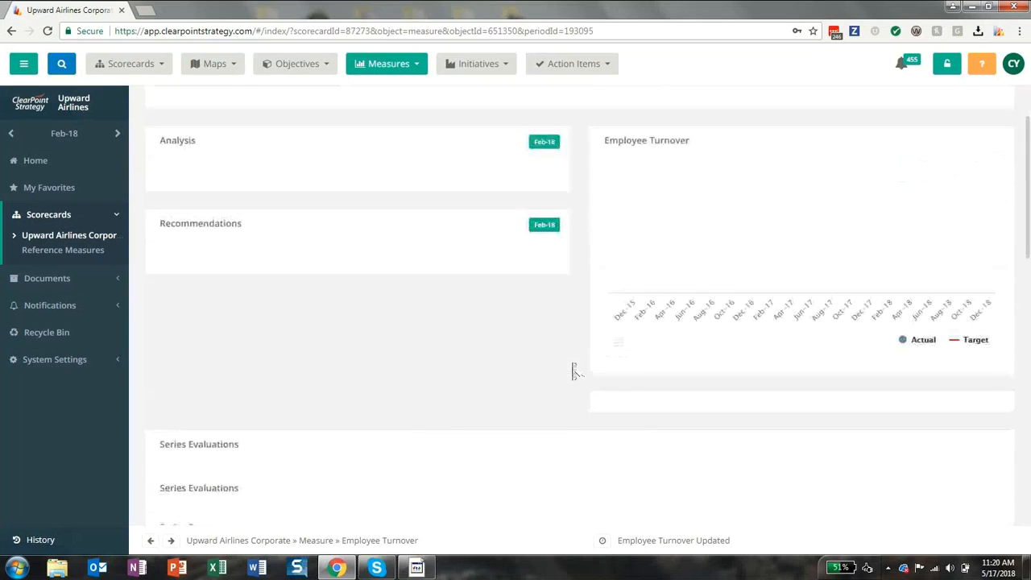
scroll(574, 368, "up", 2)
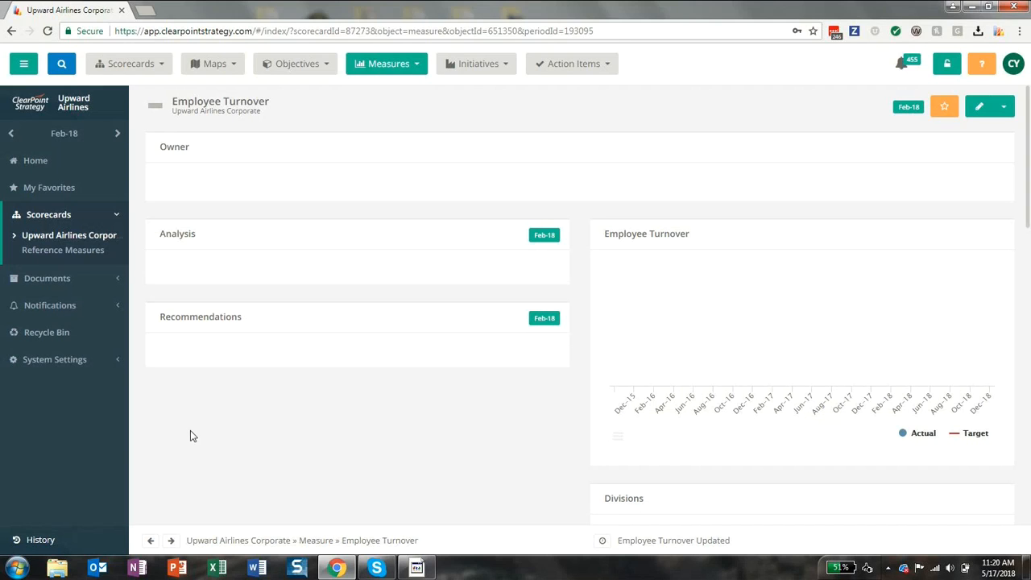
- In the admin chart options, set the default chart type to #6 Line and save
left_click(61, 360)
left_click(56, 344)
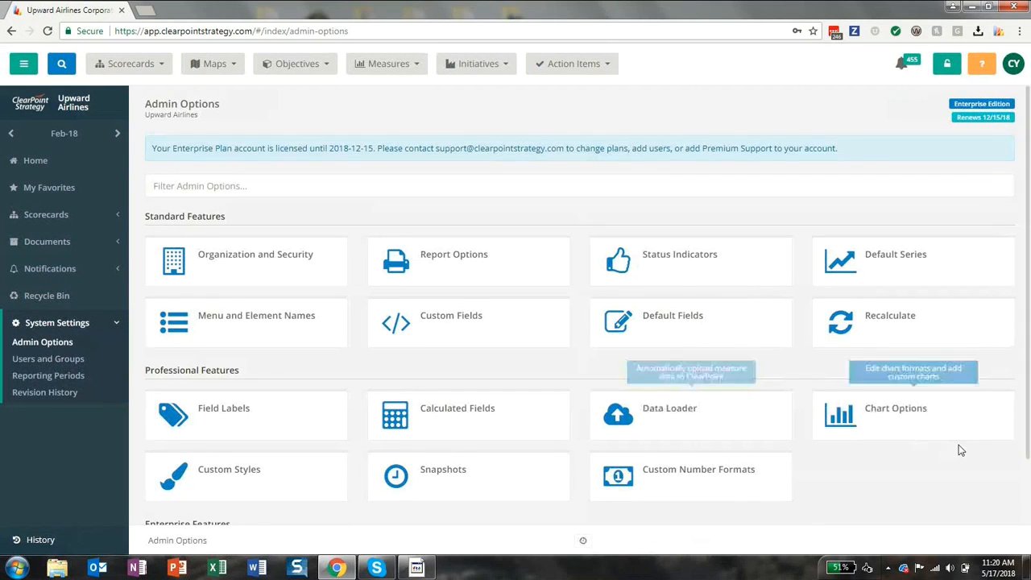
left_click(891, 426)
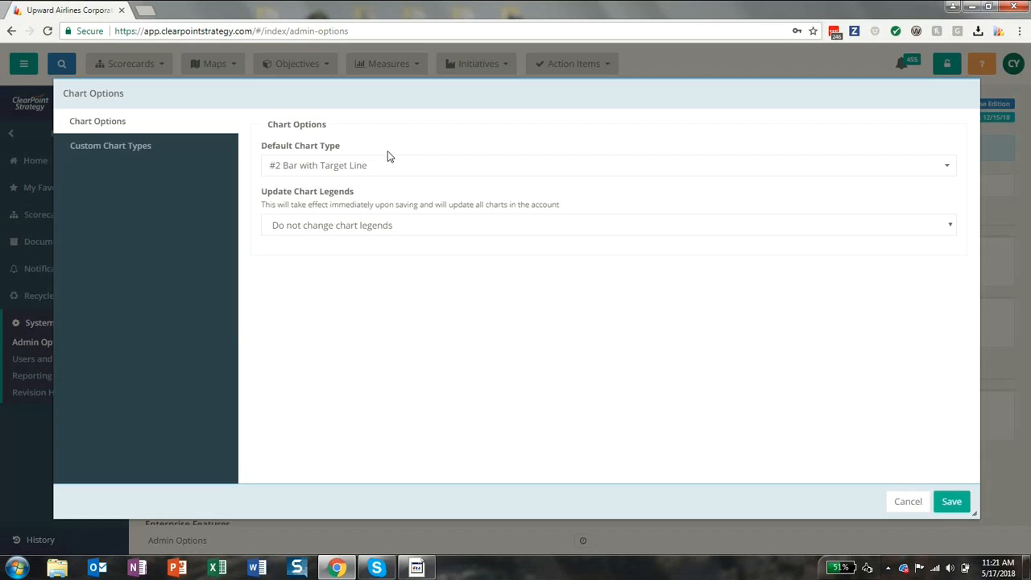
left_click(390, 167)
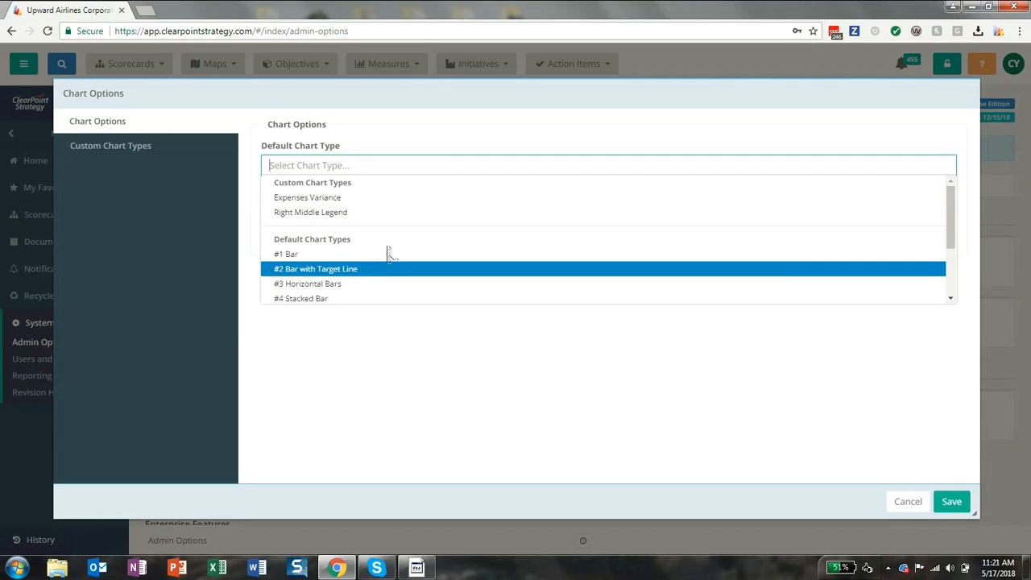
scroll(386, 252, "down", 2)
scroll(387, 252, "up", 2)
scroll(388, 252, "down", 2)
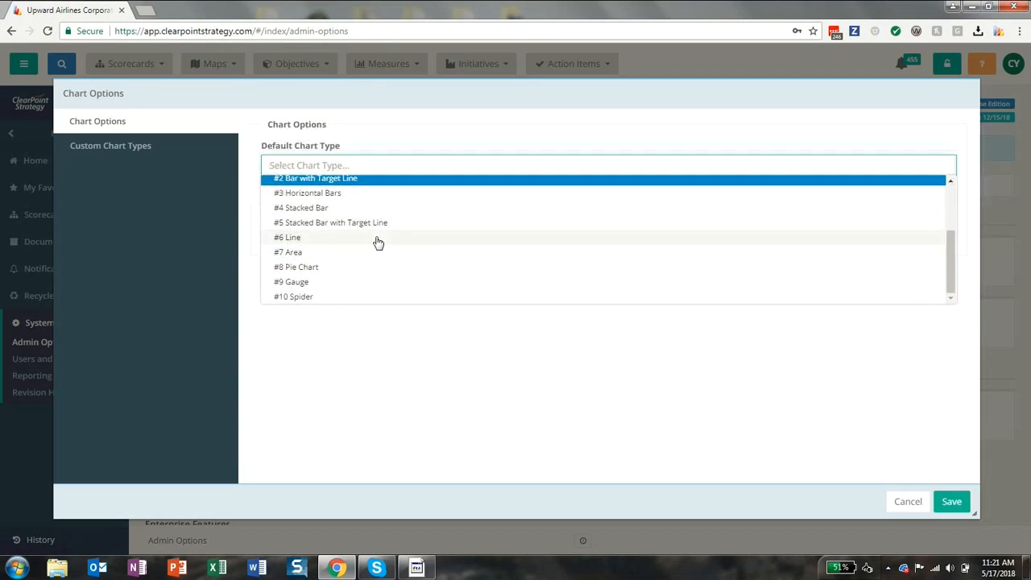
left_click(378, 240)
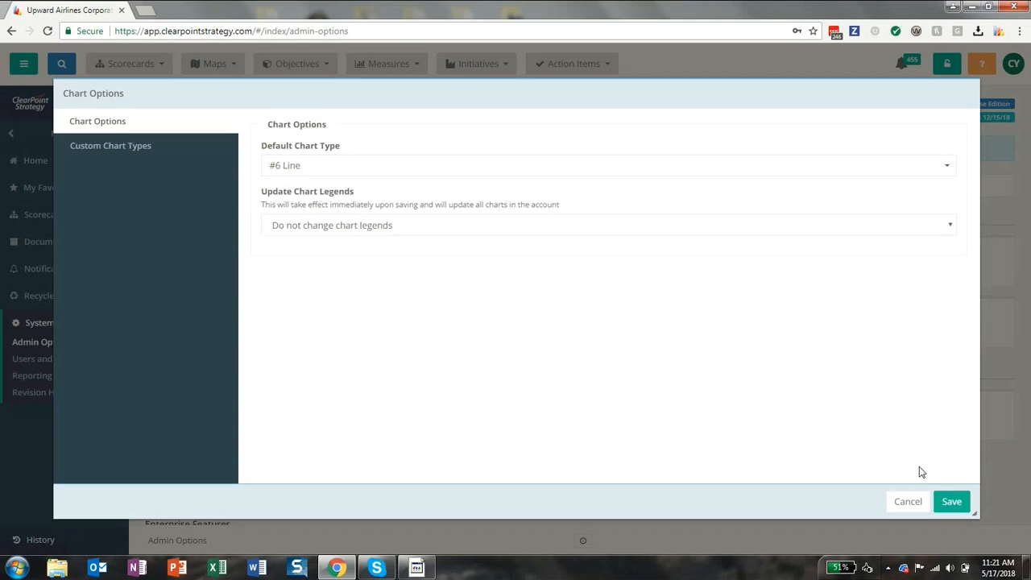
left_click(963, 505)
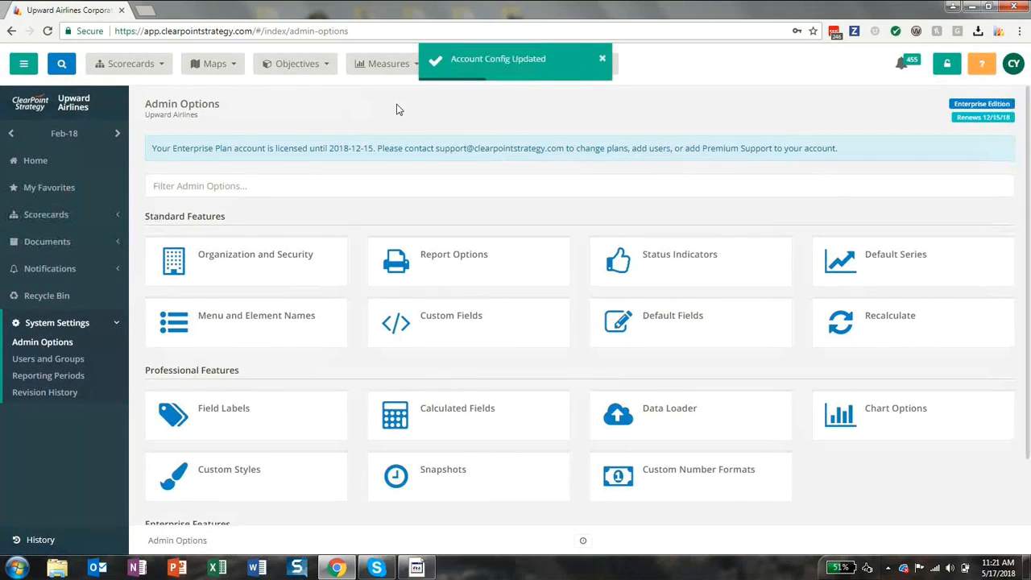
- Start a new measure named Employee Salary in the Upward Airlines Corporate scorecard
left_click(379, 66)
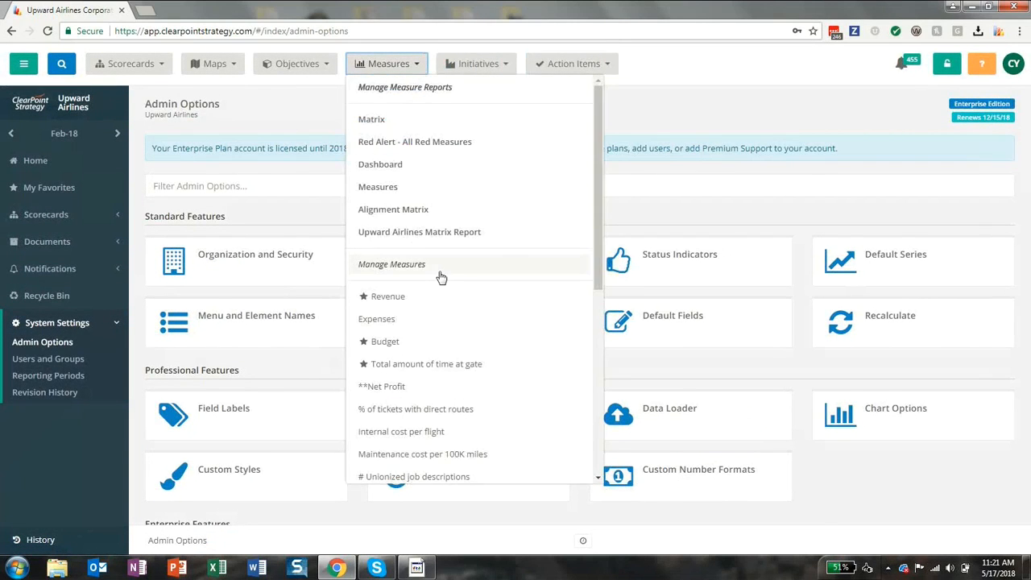
left_click(441, 273)
left_click(984, 112)
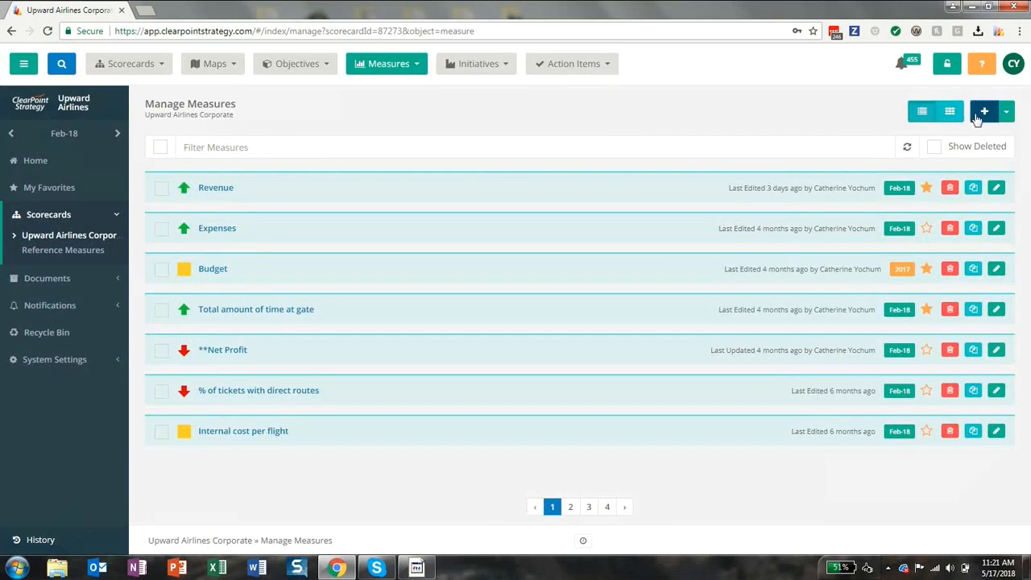
left_click(441, 151)
type("Emp")
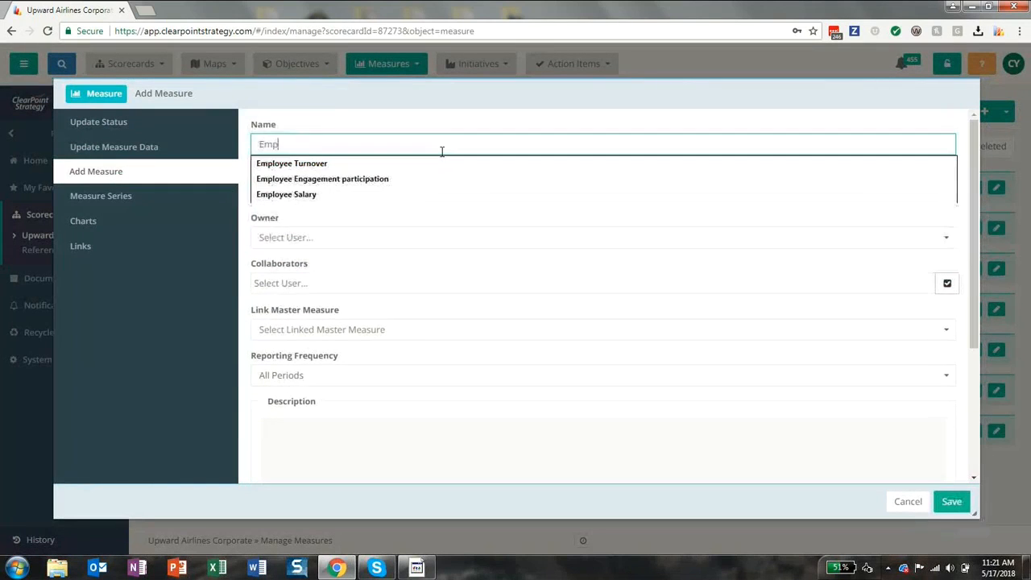
type("loyee Salary")
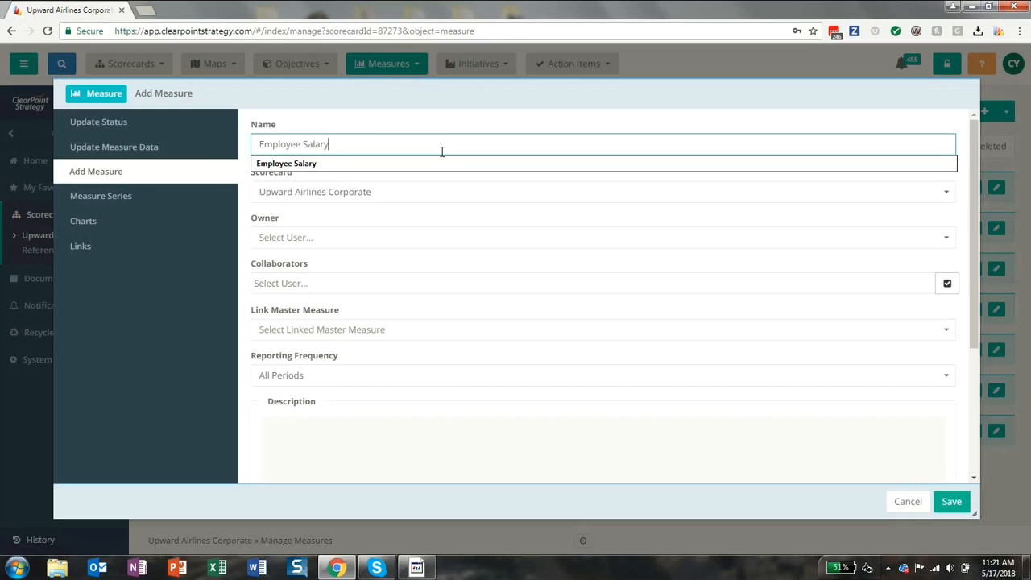
- Save the Employee Salary measure, check the chart type its chart was given, and close it without changes
left_click(99, 221)
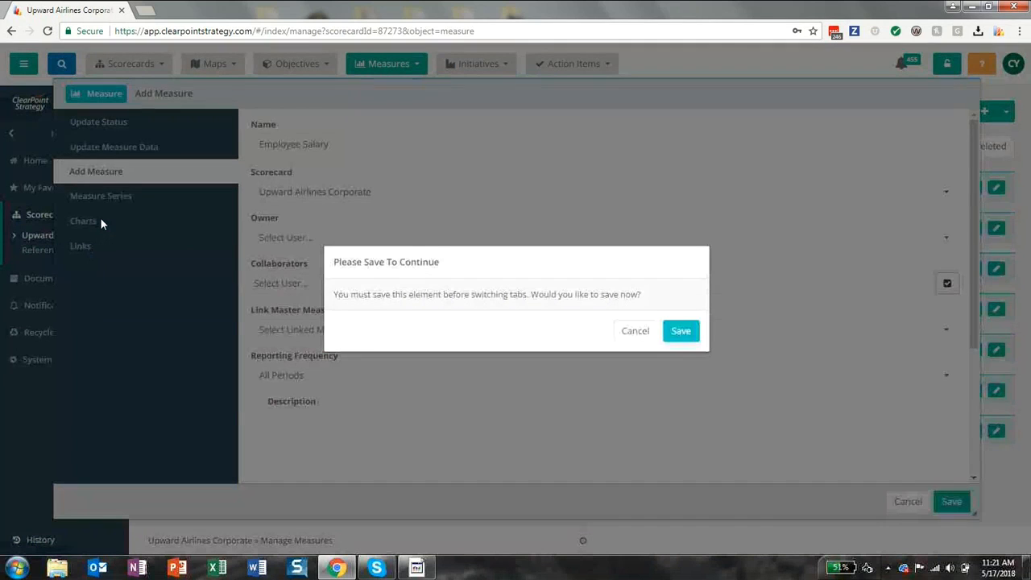
left_click(681, 335)
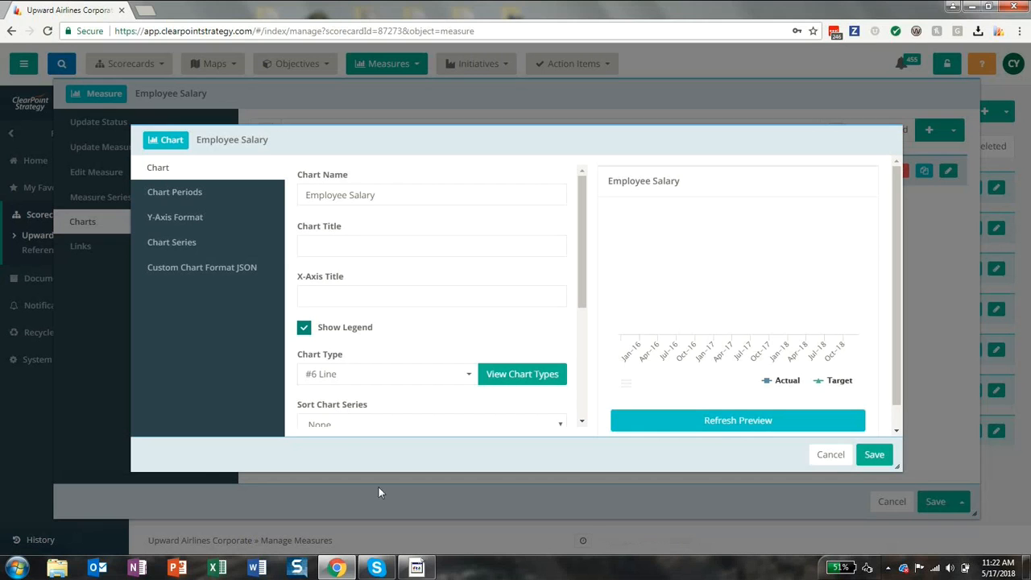
left_click(830, 454)
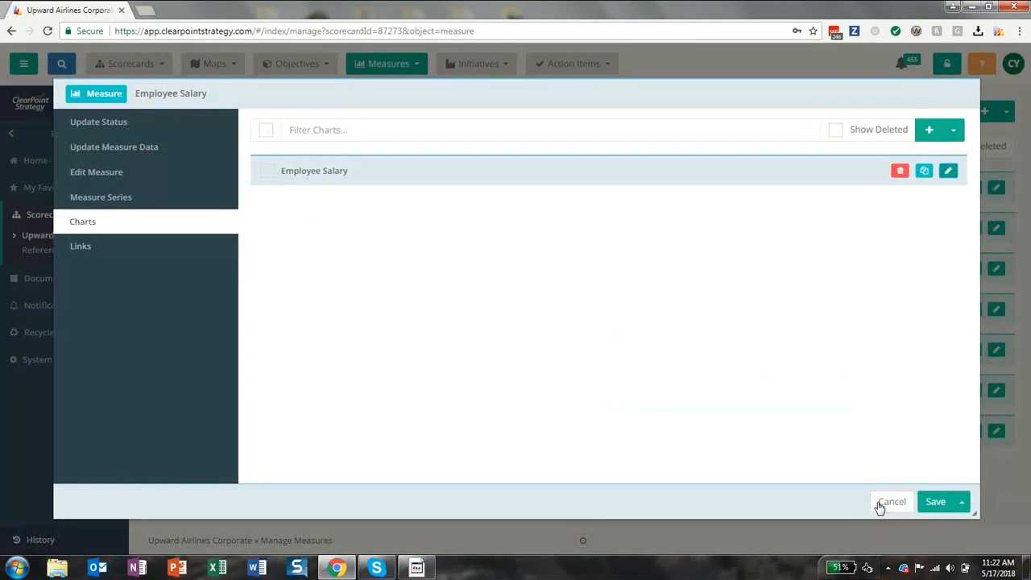
left_click(878, 502)
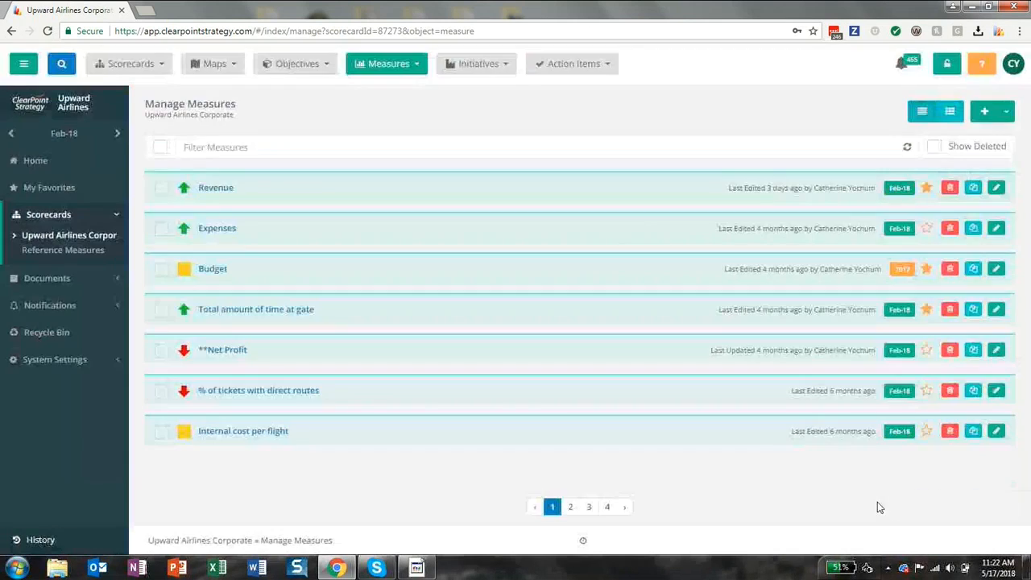
- Reopen the Western Division Revenue measure from the viewing history and review its charts and measure data table
left_click(32, 539)
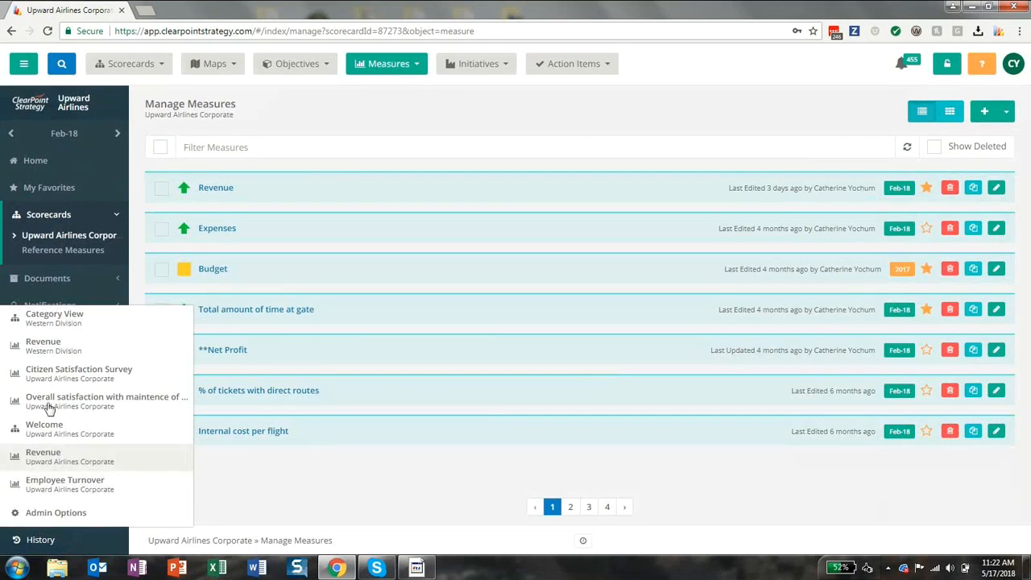
left_click(49, 361)
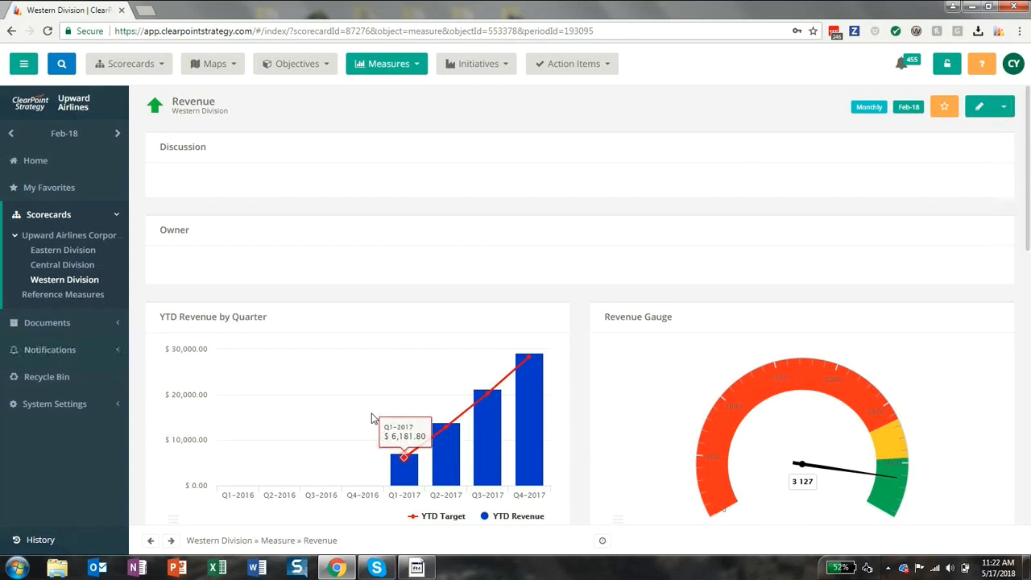
scroll(376, 423, "down", 6)
scroll(371, 419, "down", 3)
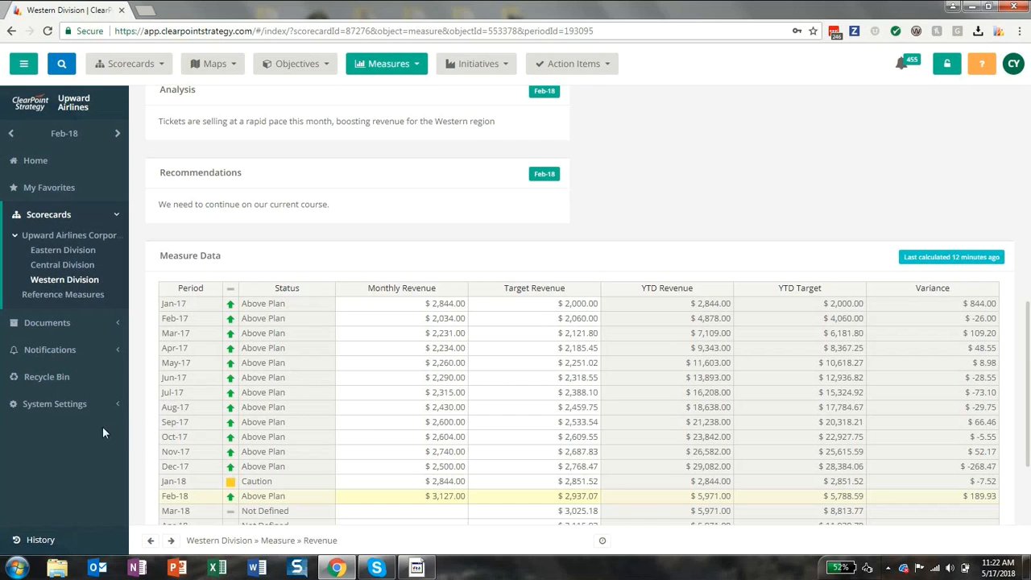
- Open the Revenue Template for editing in the admin master measures and show its measure series
left_click(66, 404)
left_click(53, 342)
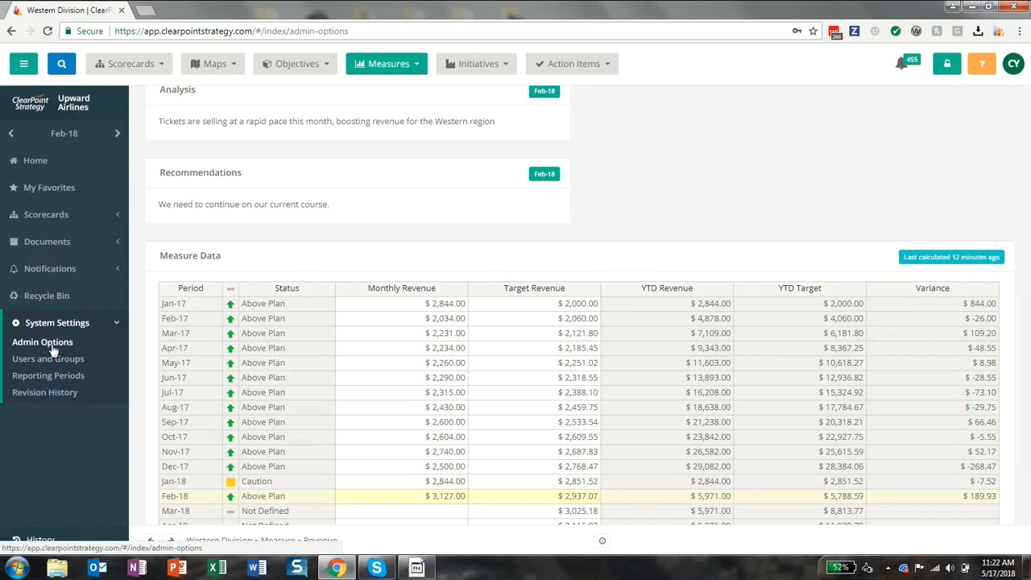
scroll(378, 354, "down", 2)
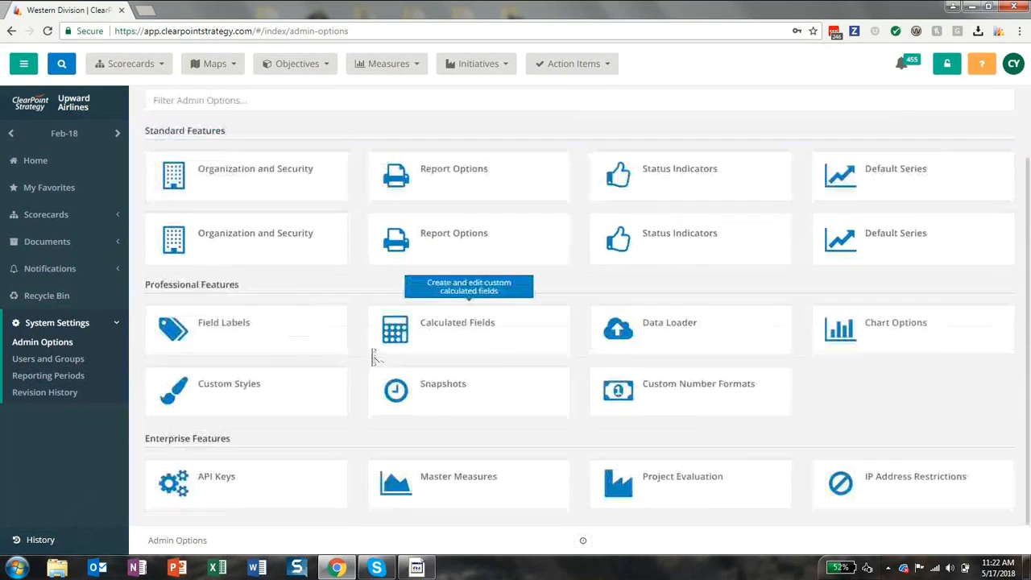
left_click(502, 506)
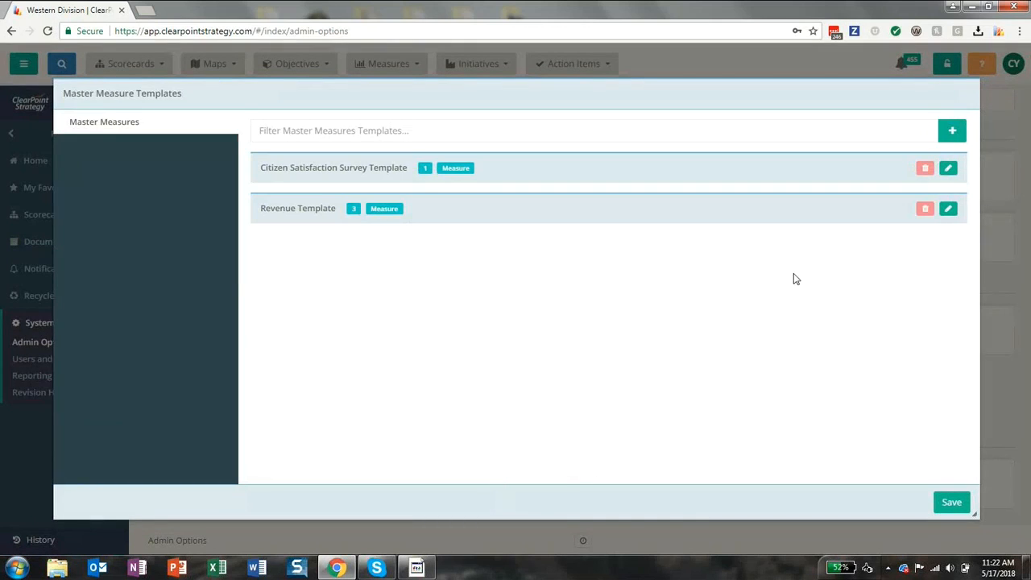
left_click(947, 209)
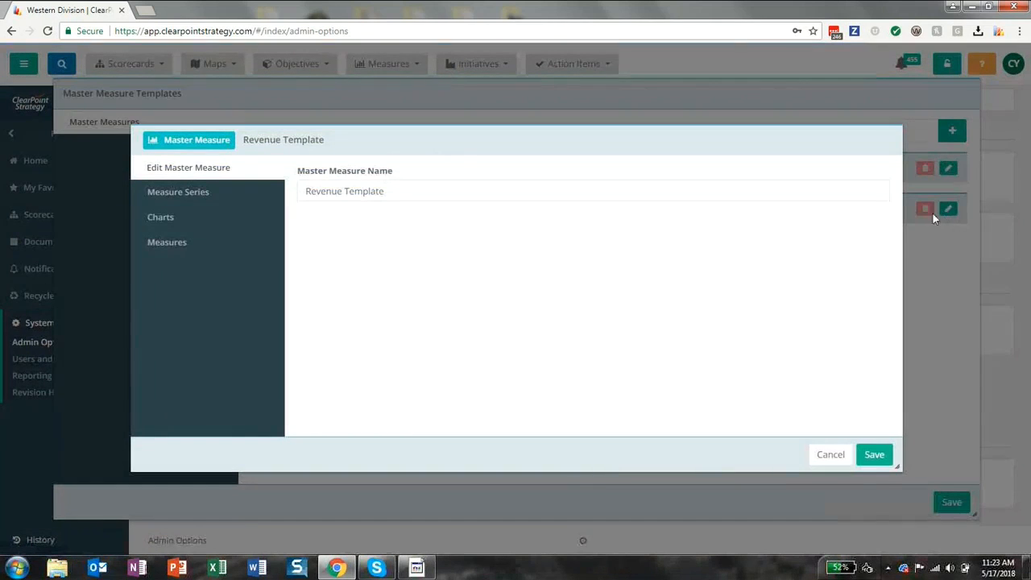
left_click(213, 199)
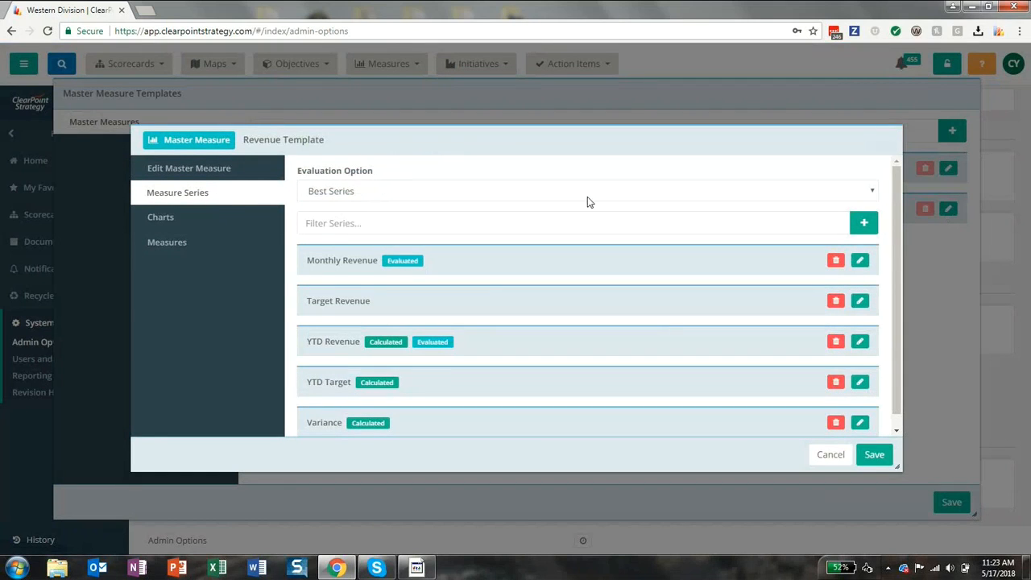
- Add a series named YTD Variance to the Revenue Template and save it to reach its calculation settings
left_click(864, 225)
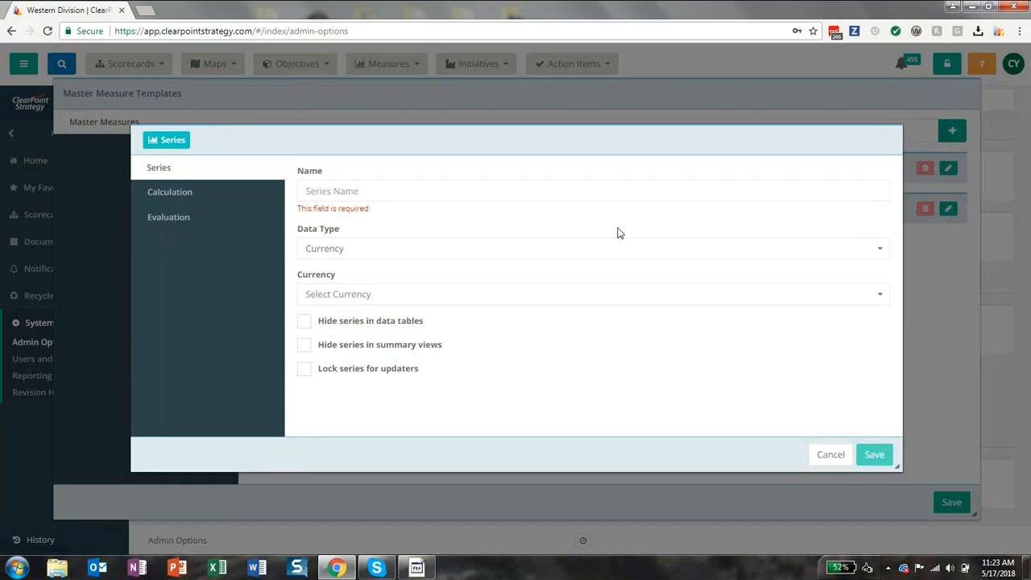
left_click(373, 189)
type("Y")
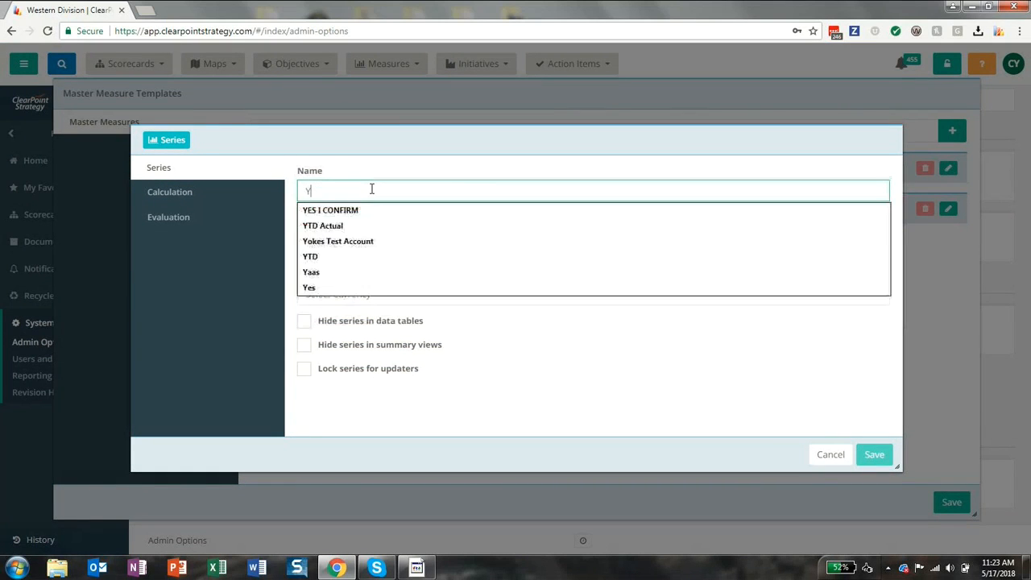
type("TD Variance")
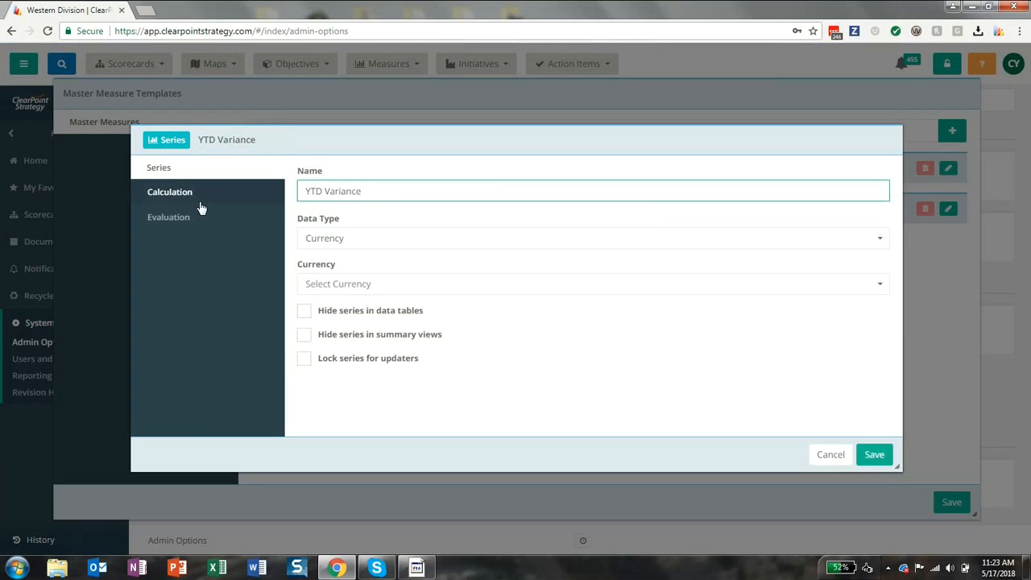
left_click(174, 200)
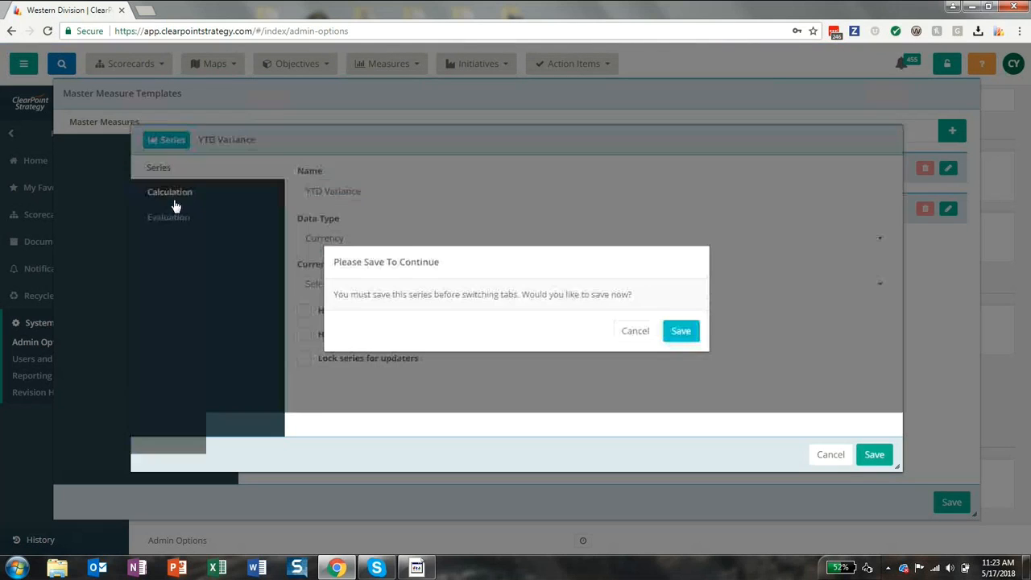
left_click(681, 331)
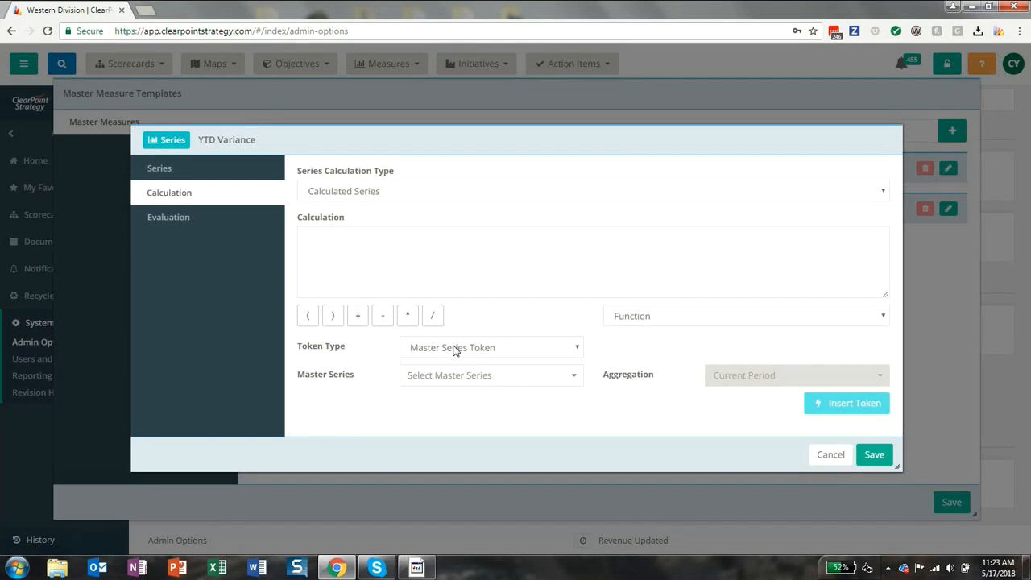
- Make YTD Variance a calculated series of YTD Revenue minus YTD Target, both for the current period, and save it
left_click(477, 379)
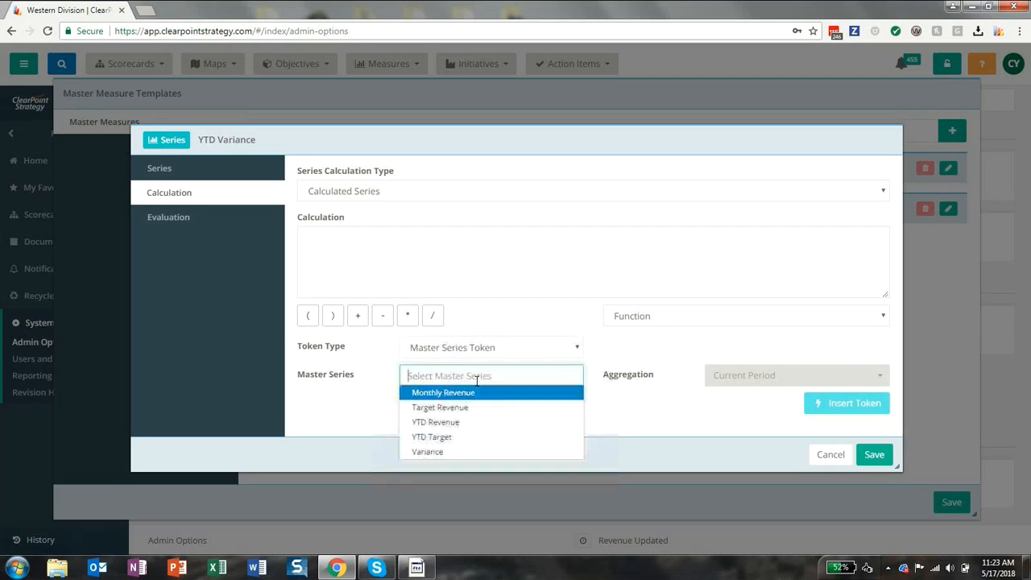
left_click(452, 424)
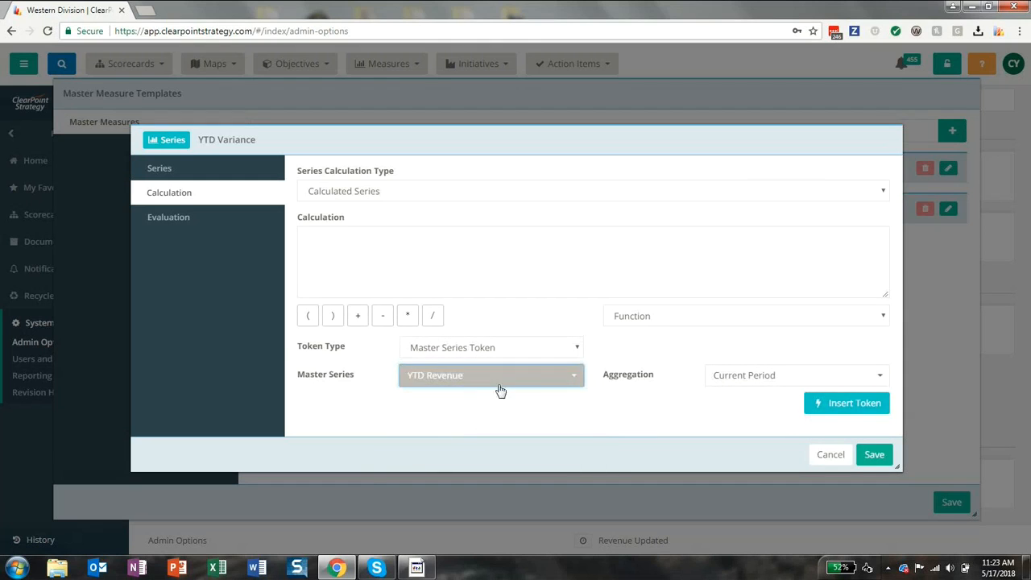
left_click(839, 413)
left_click(388, 318)
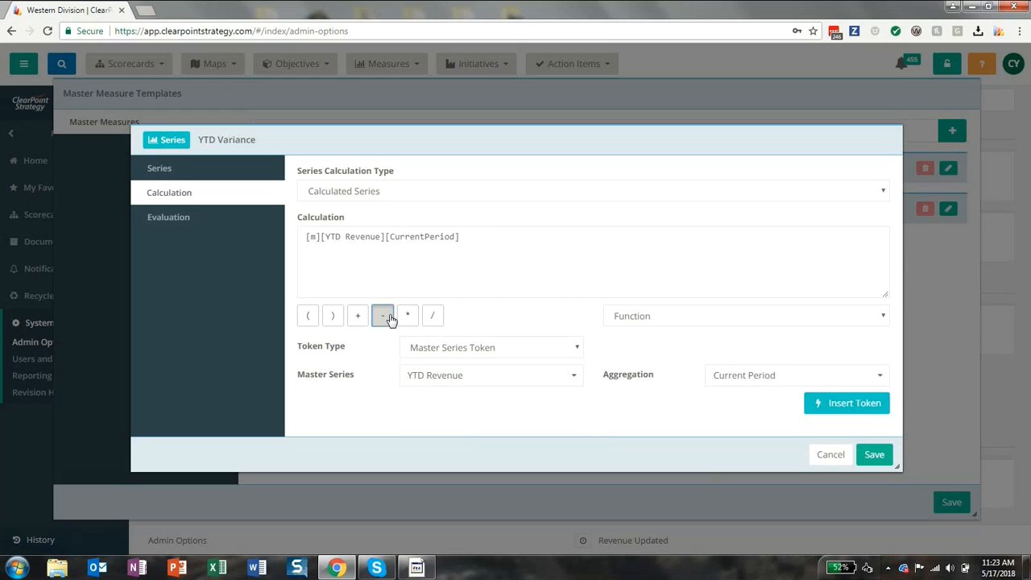
left_click(443, 377)
left_click(442, 439)
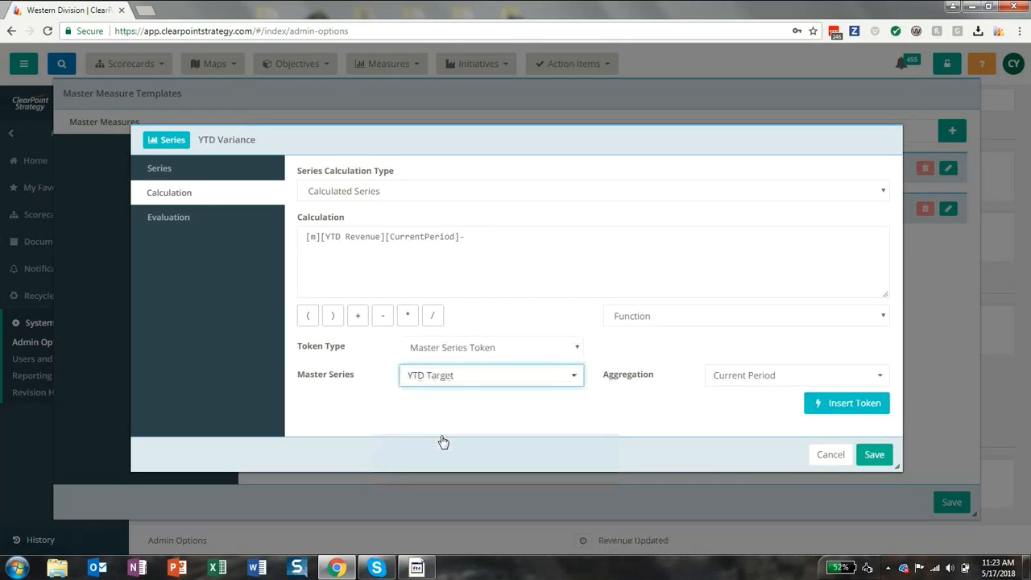
left_click(818, 413)
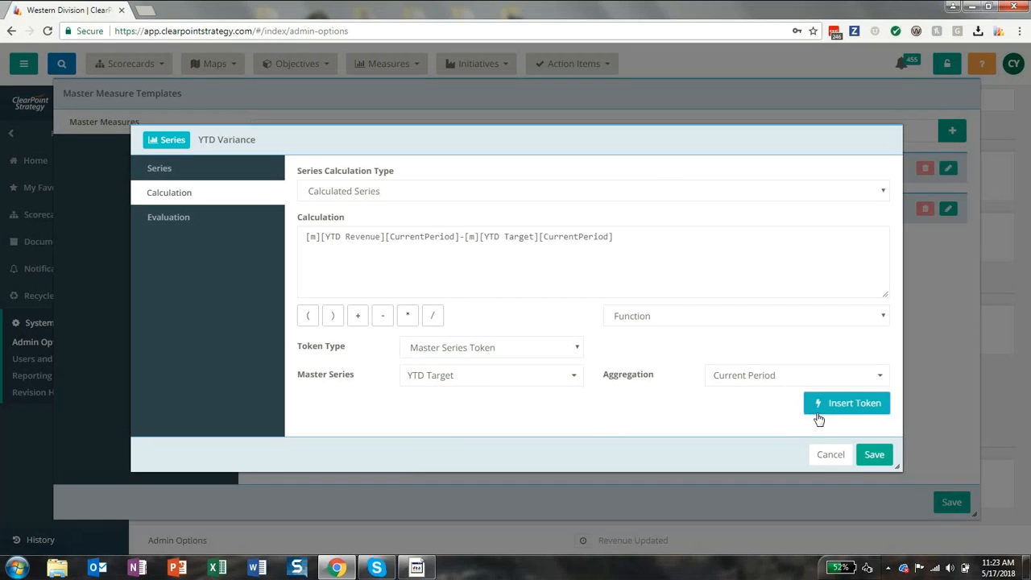
left_click(871, 454)
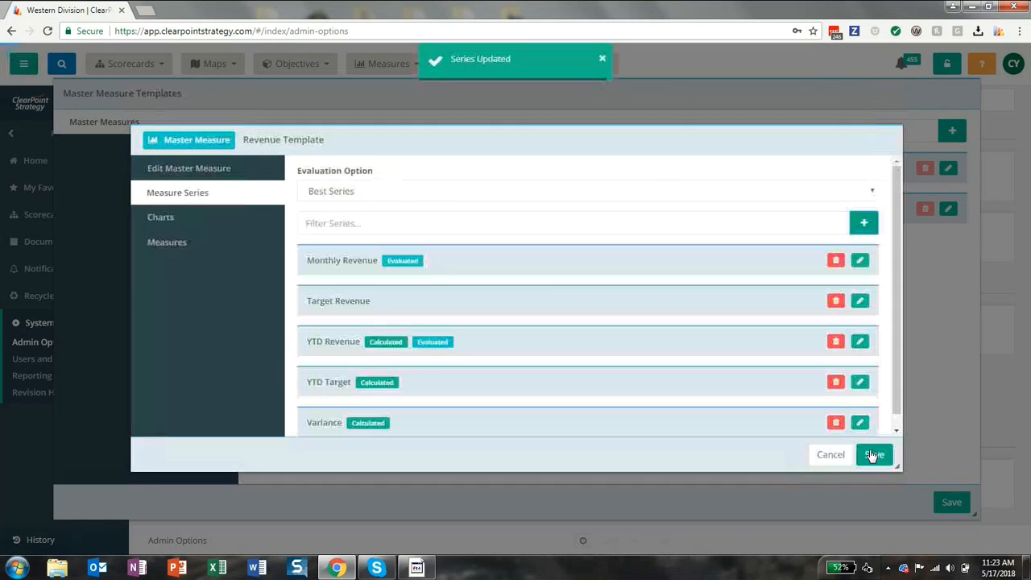
- Check the template's series list for YTD Variance, then save the Revenue Template and the master measure templates
left_click_drag(494, 293, 495, 316)
scroll(495, 316, "down", 1)
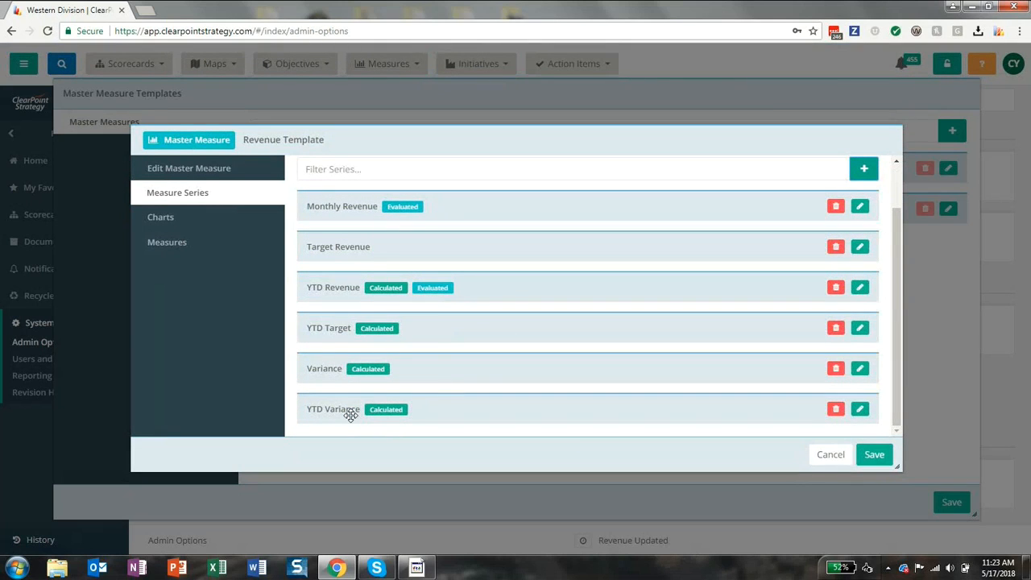
left_click(875, 456)
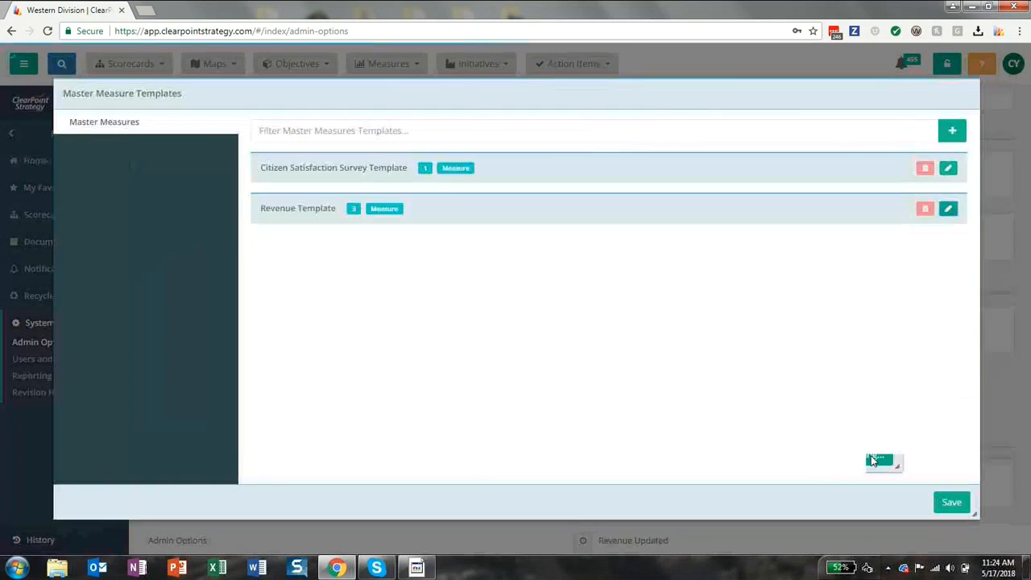
left_click(951, 504)
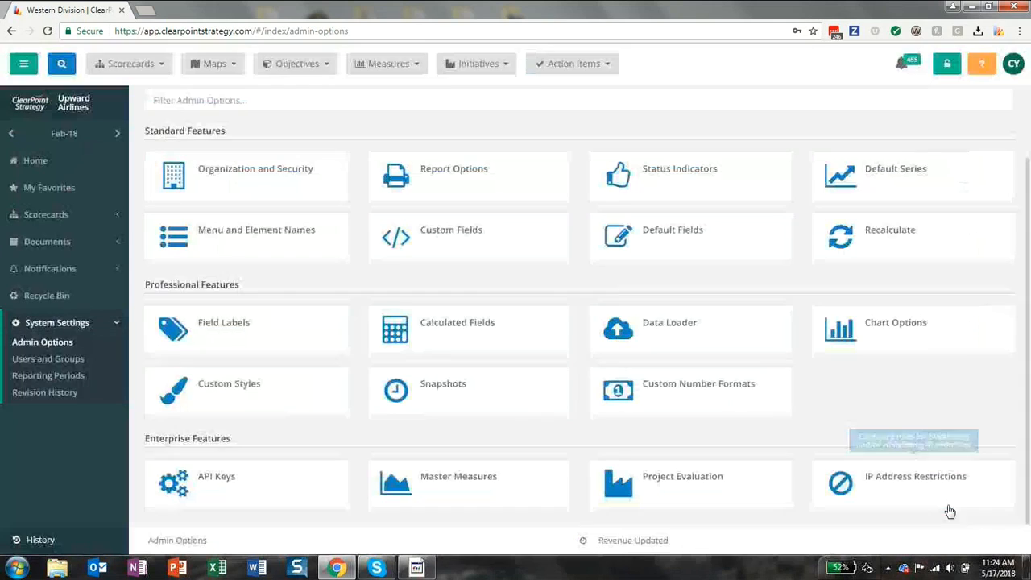
- Reopen the Western Division Revenue measure from the history and check its data table for the YTD Variance series
left_click(74, 544)
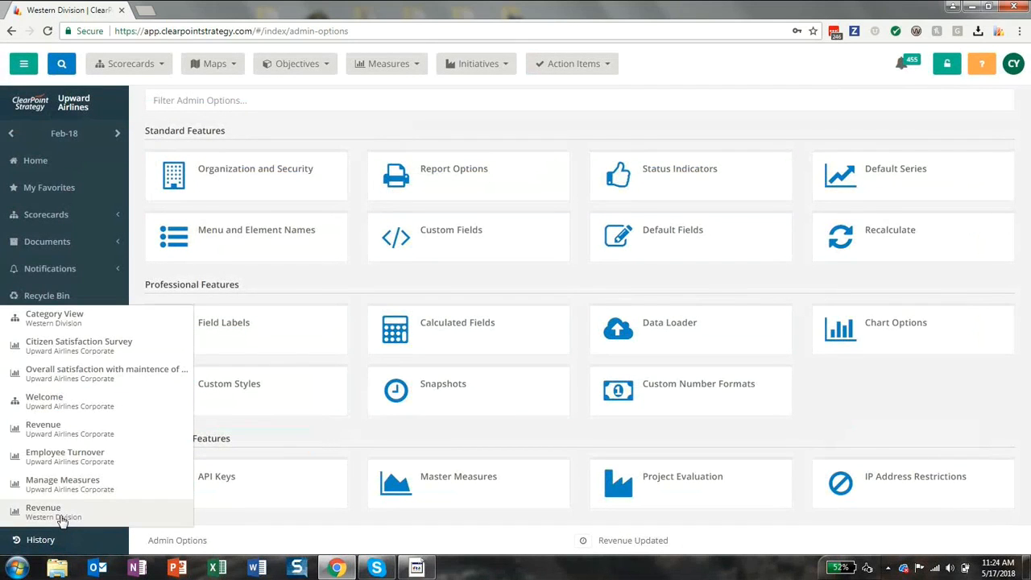
left_click(62, 516)
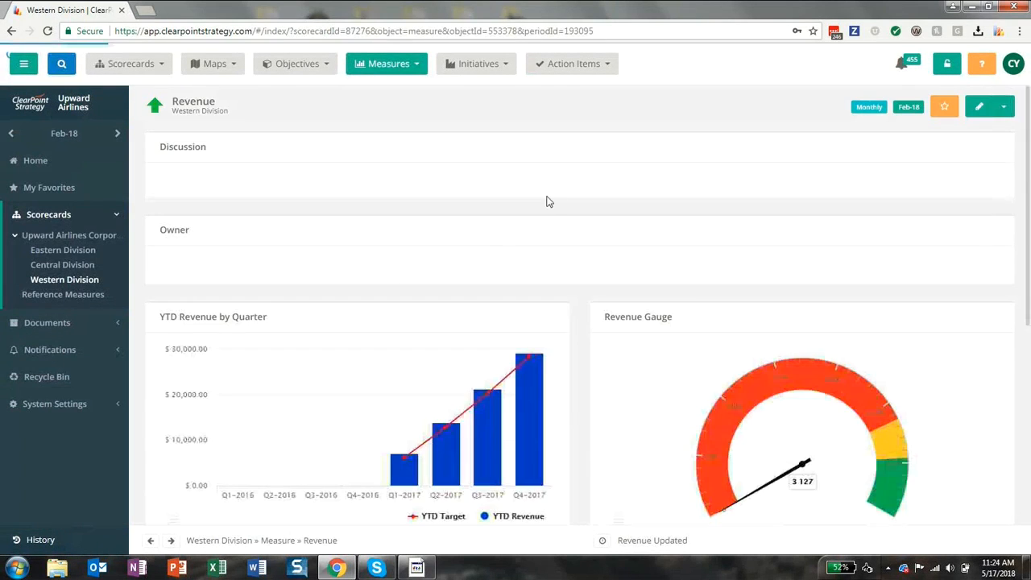
scroll(554, 211, "down", 5)
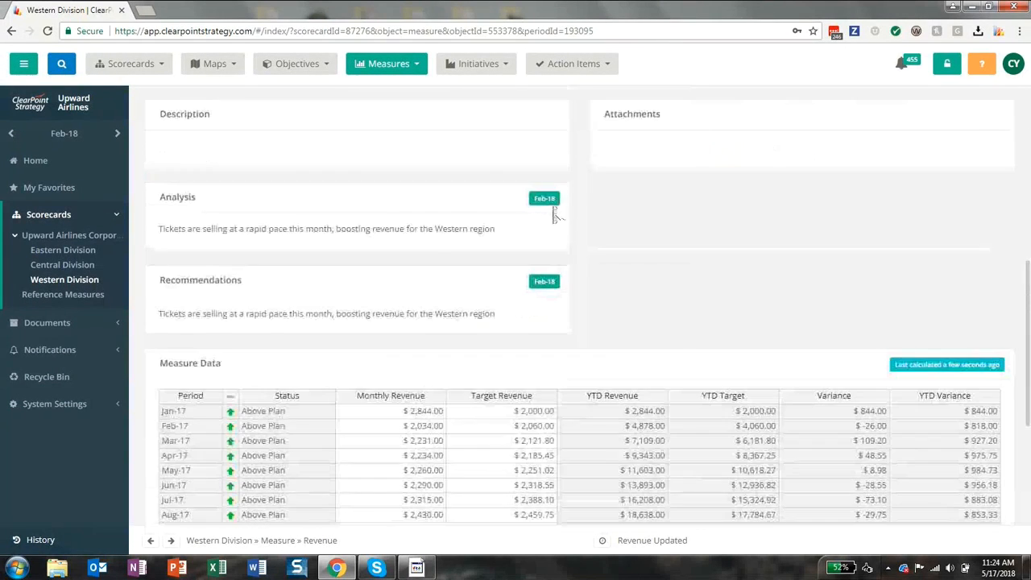
scroll(556, 212, "down", 1)
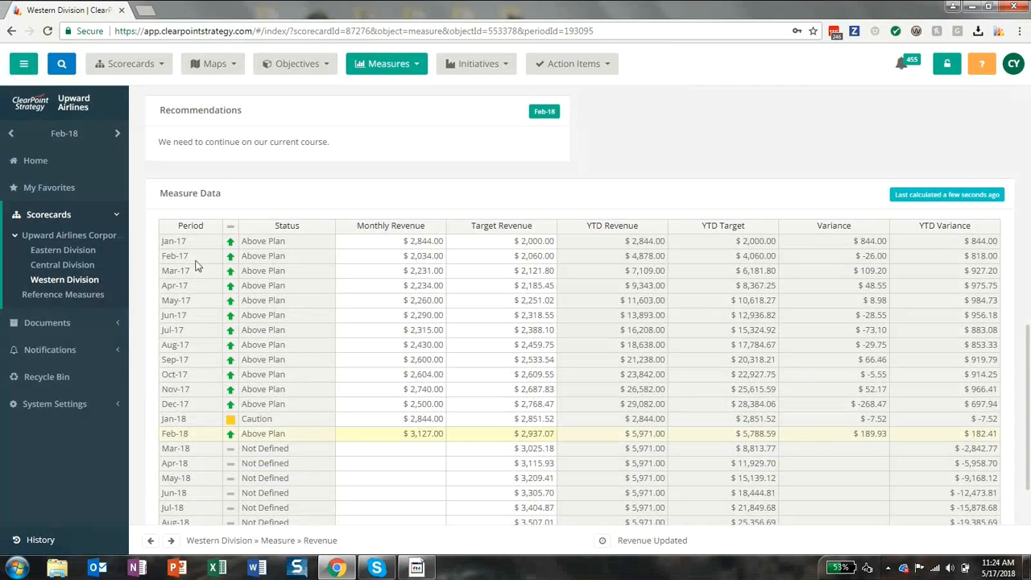
- Open the Eastern Division's Revenue measure and check its data table for the YTD Variance series
left_click(62, 252)
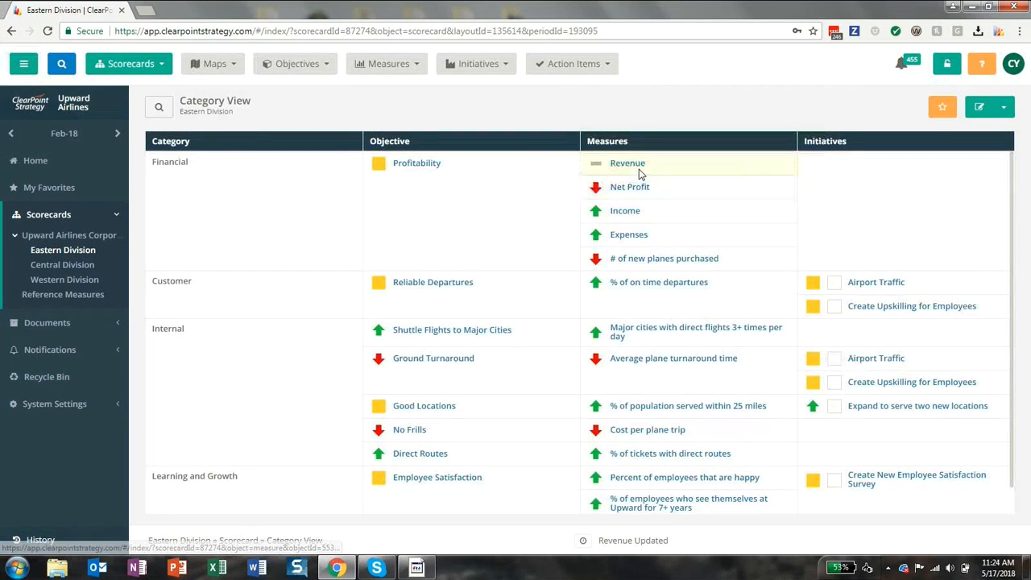
left_click(629, 165)
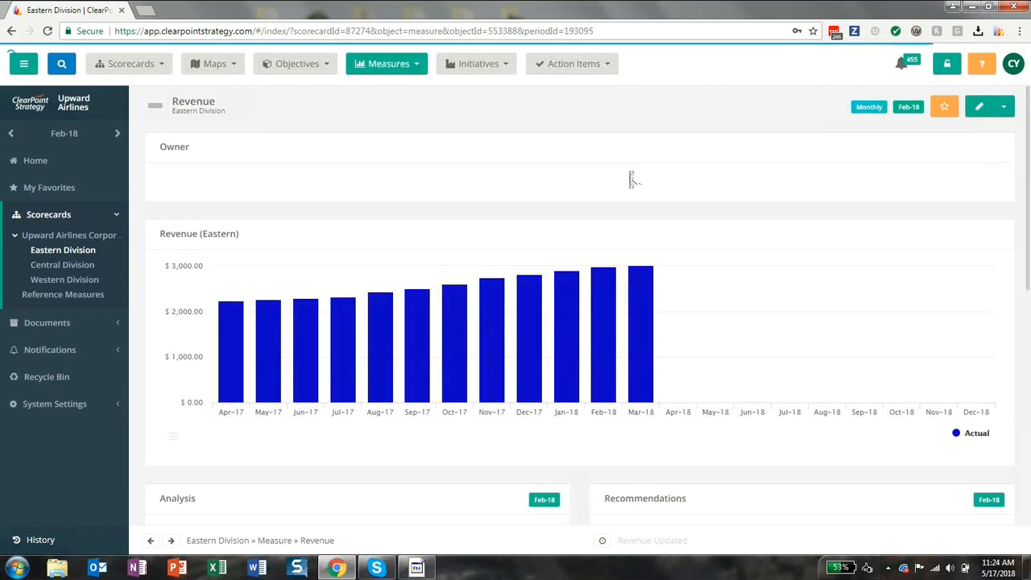
scroll(633, 175, "down", 5)
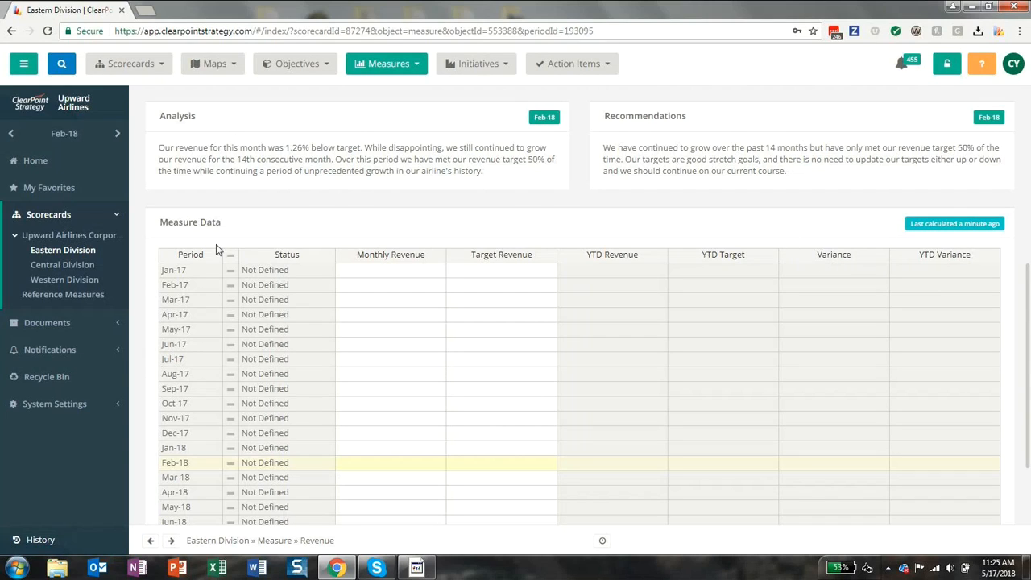
- Delete the Variance series from the Revenue Template, permanently deleting it from the linked measures as well
left_click(70, 409)
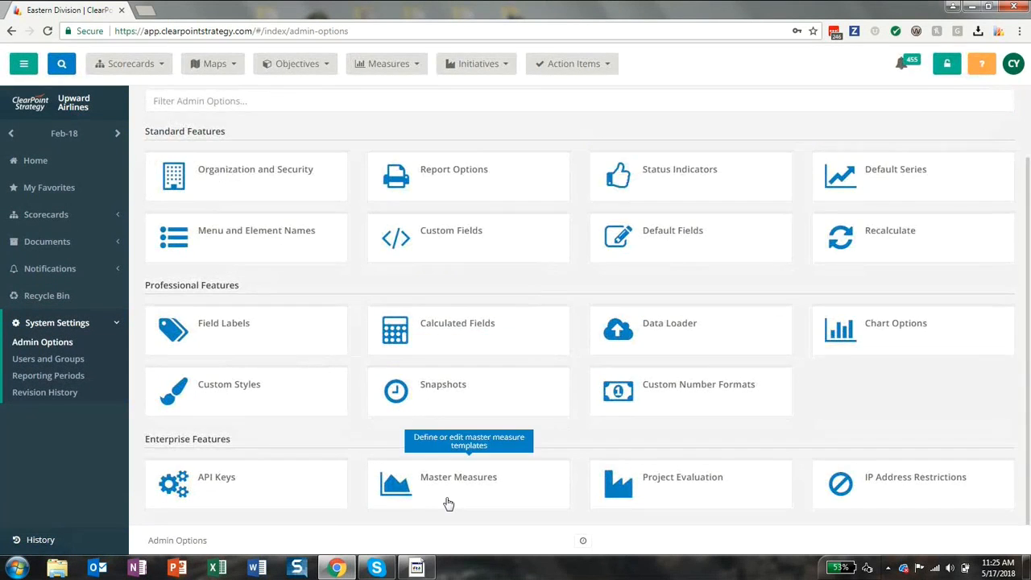
left_click(449, 503)
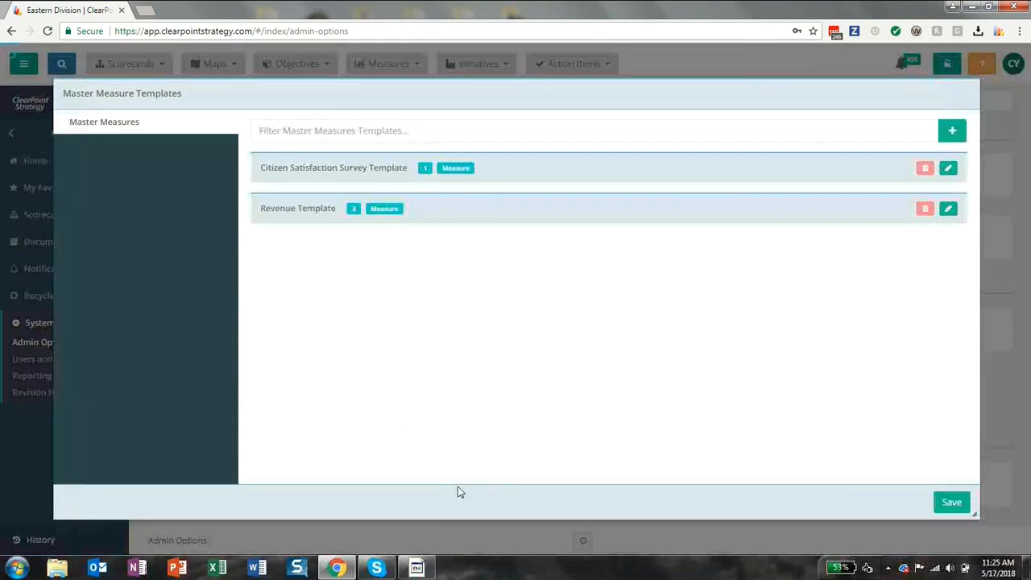
left_click(948, 211)
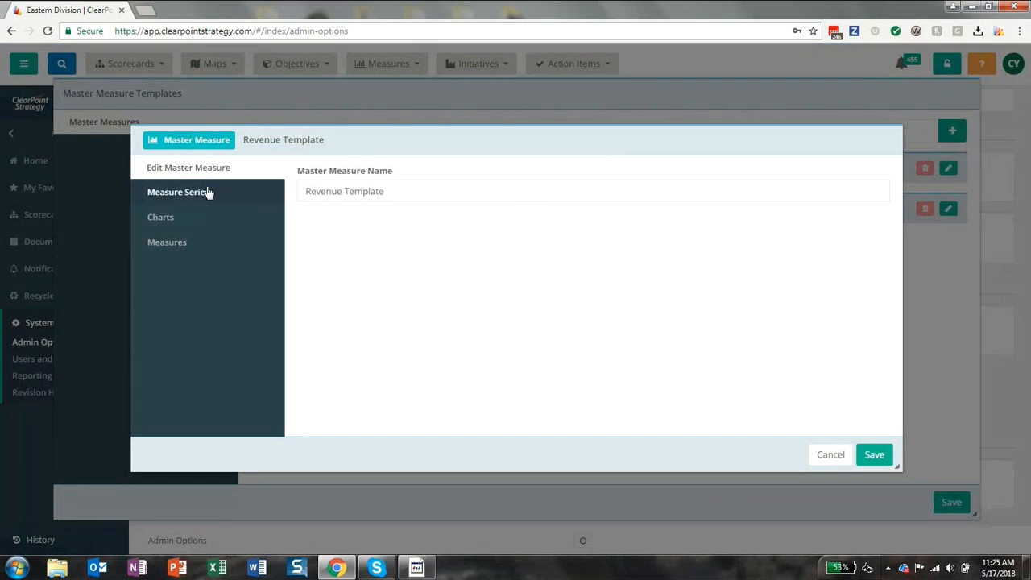
left_click(208, 192)
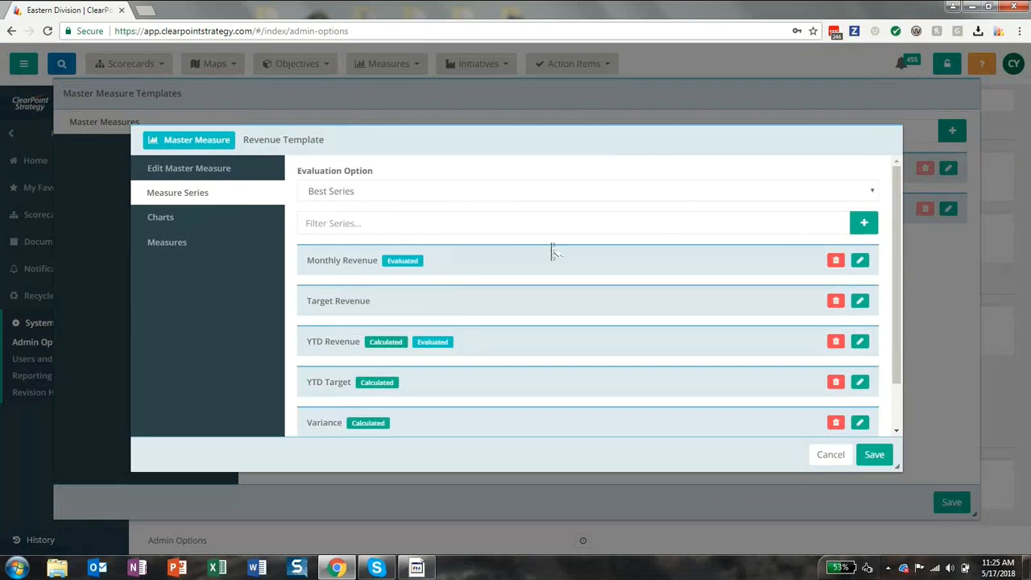
scroll(555, 249, "down", 1)
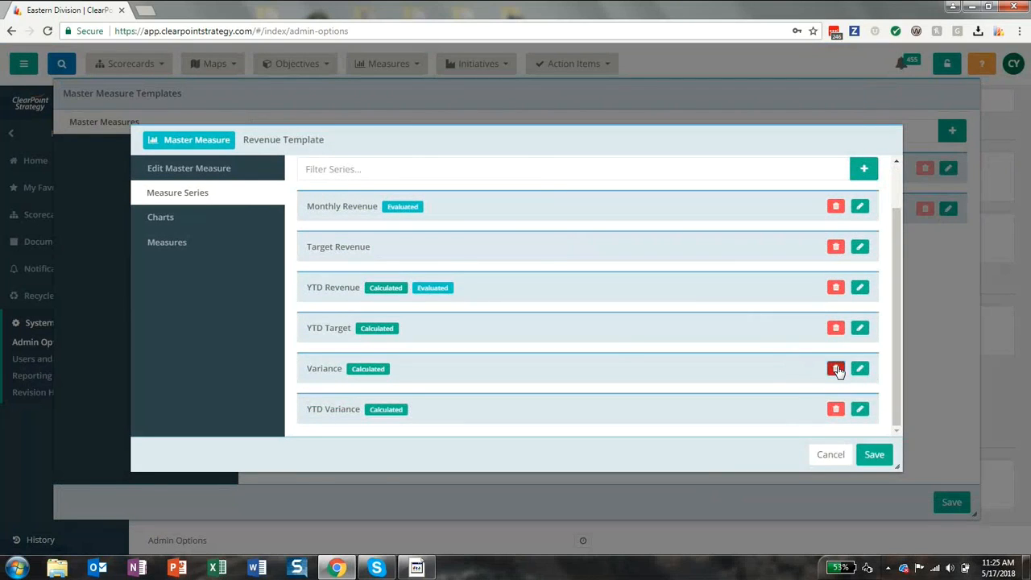
left_click(836, 368)
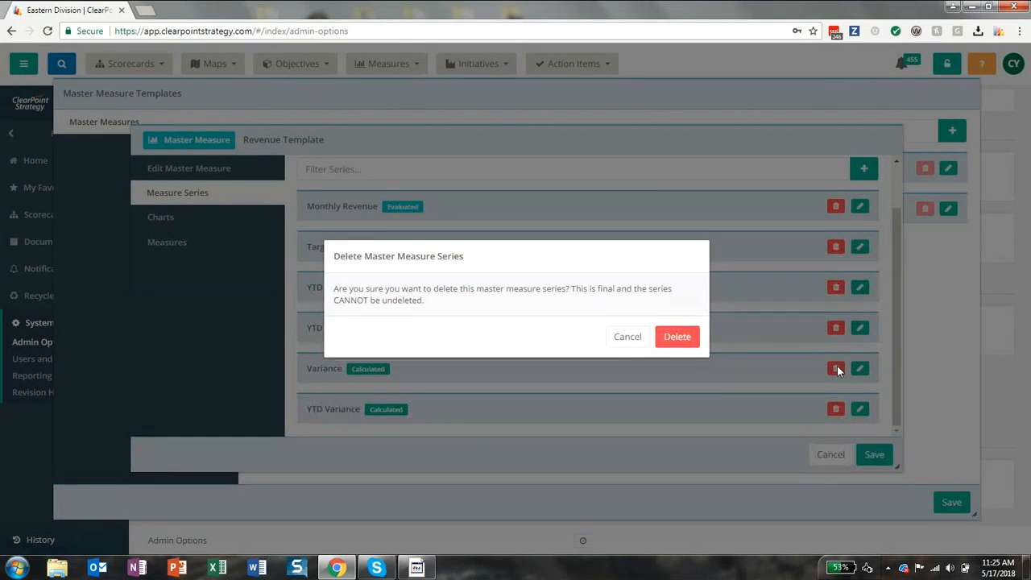
left_click(677, 338)
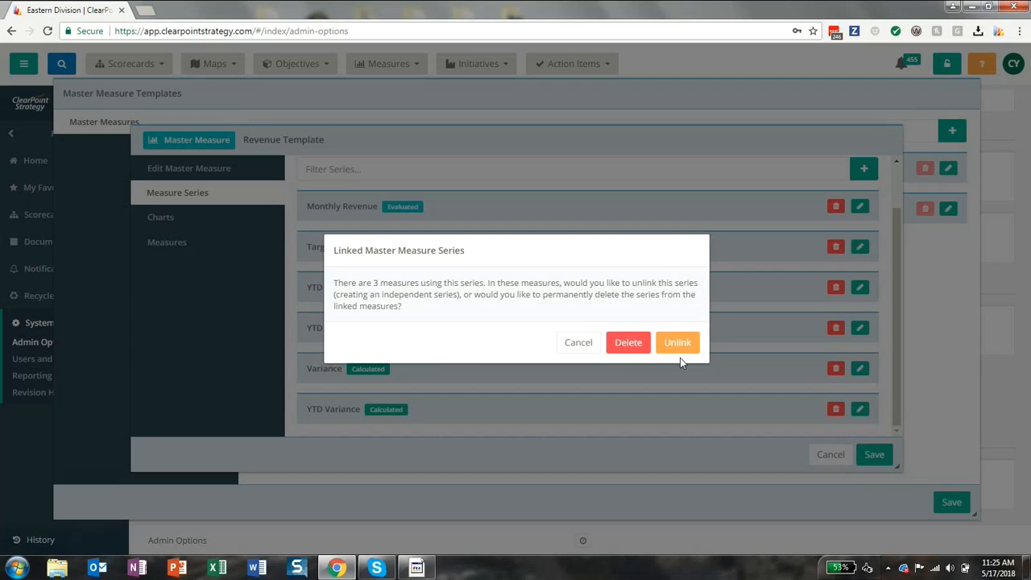
left_click(629, 342)
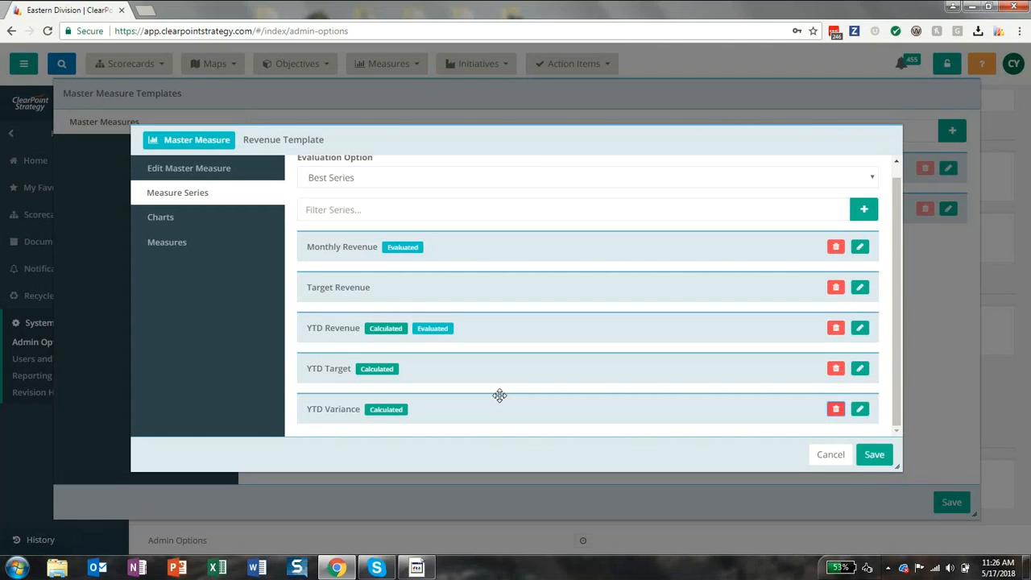
- Delete the Revenue Gauge master chart but unlink it in the linked measures, then save the Revenue Template and the master measure templates
left_click(158, 220)
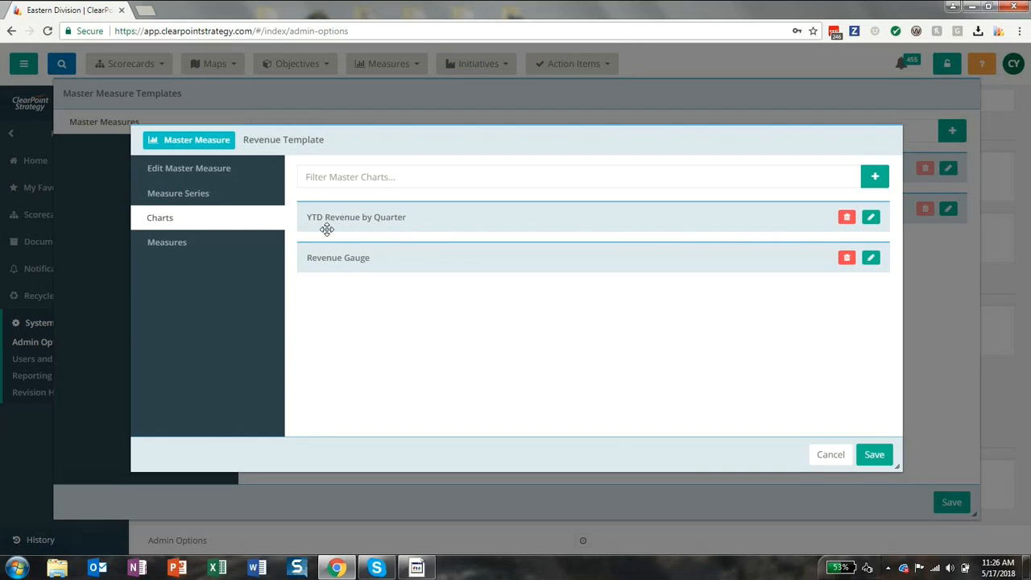
left_click(846, 259)
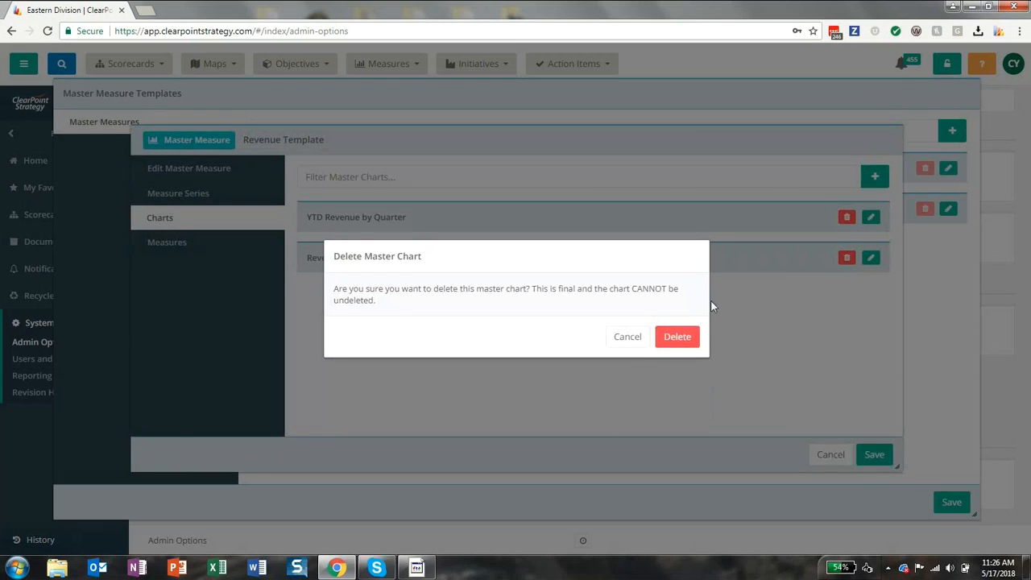
left_click(687, 339)
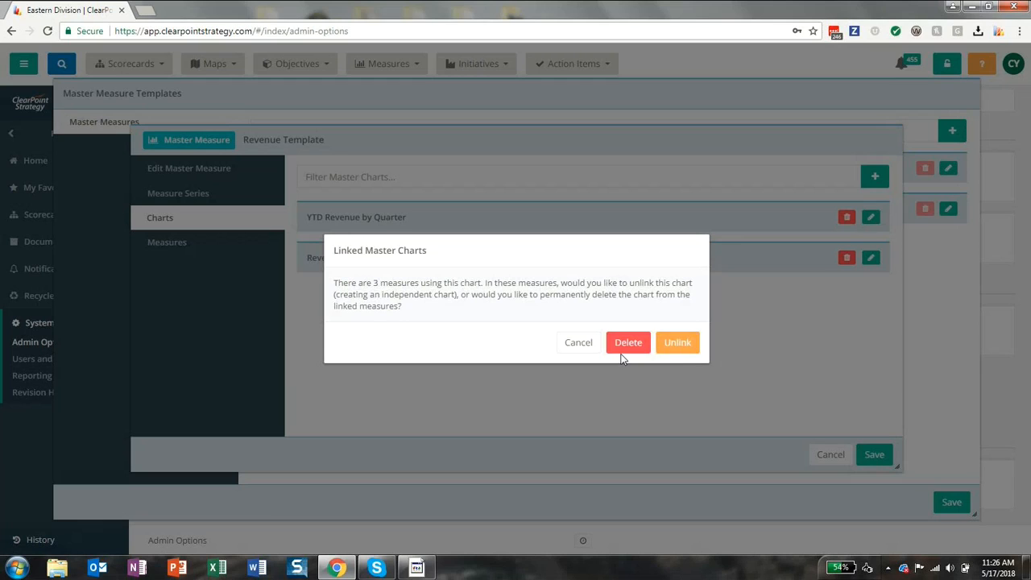
left_click(675, 348)
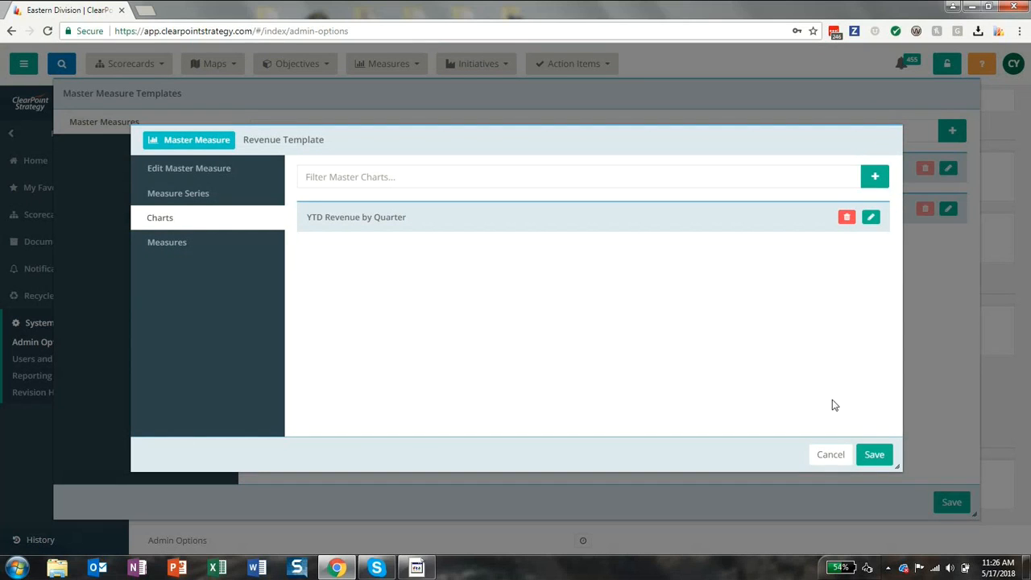
left_click(870, 455)
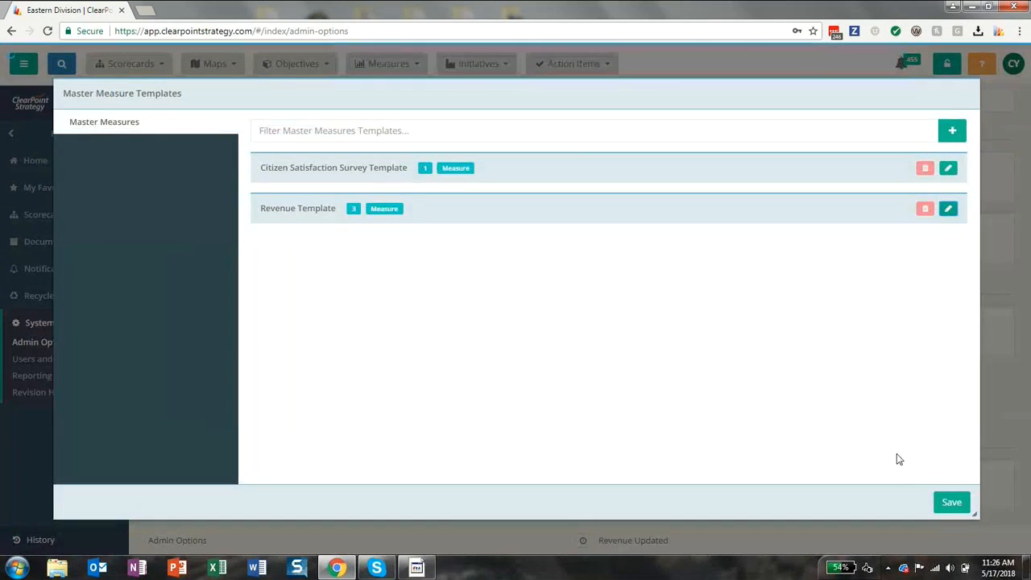
left_click(950, 503)
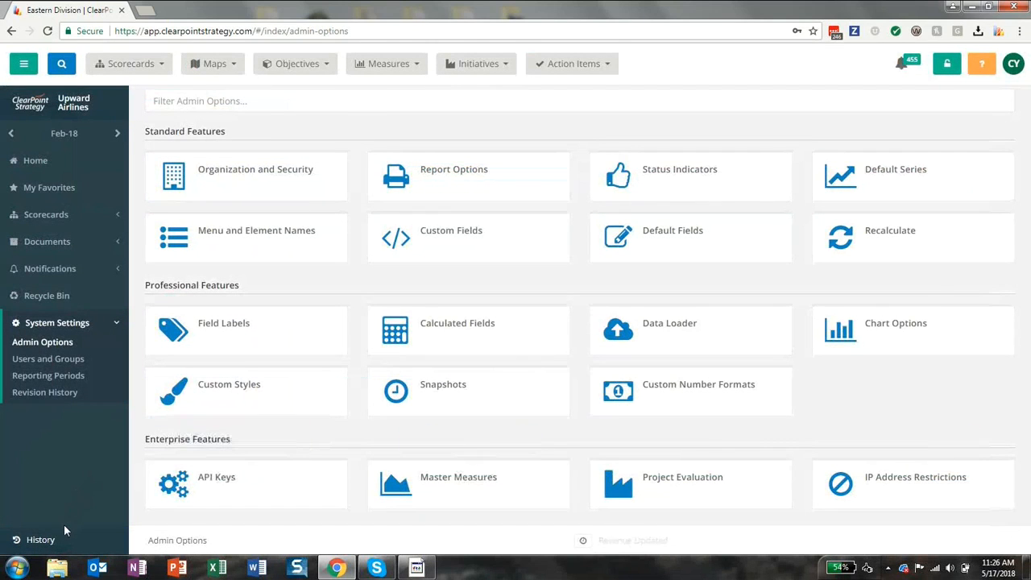
- Reopen the Western Division Revenue measure from the history and check which series remain in its data table
left_click(53, 535)
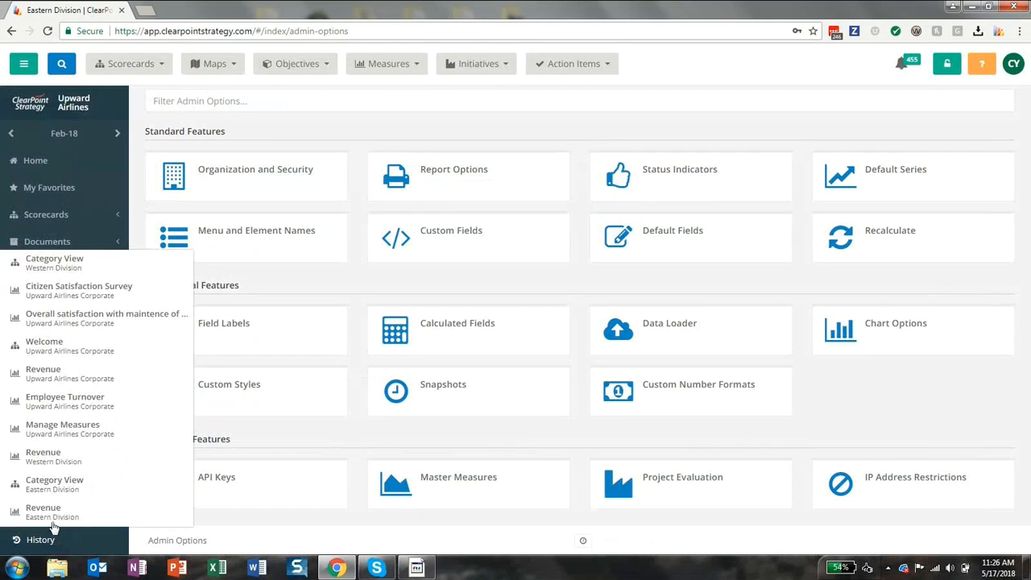
left_click(48, 457)
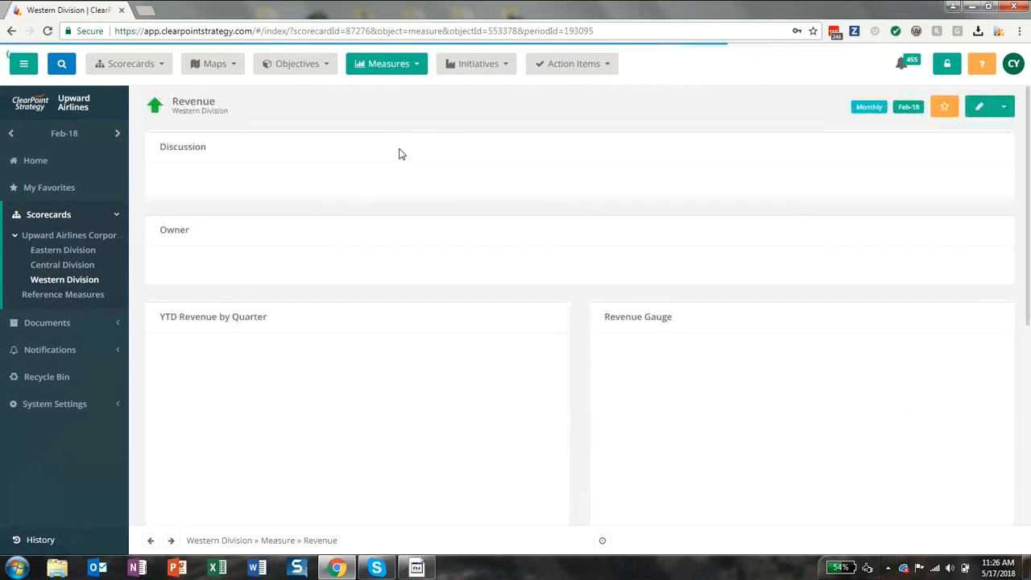
scroll(400, 161, "down", 1)
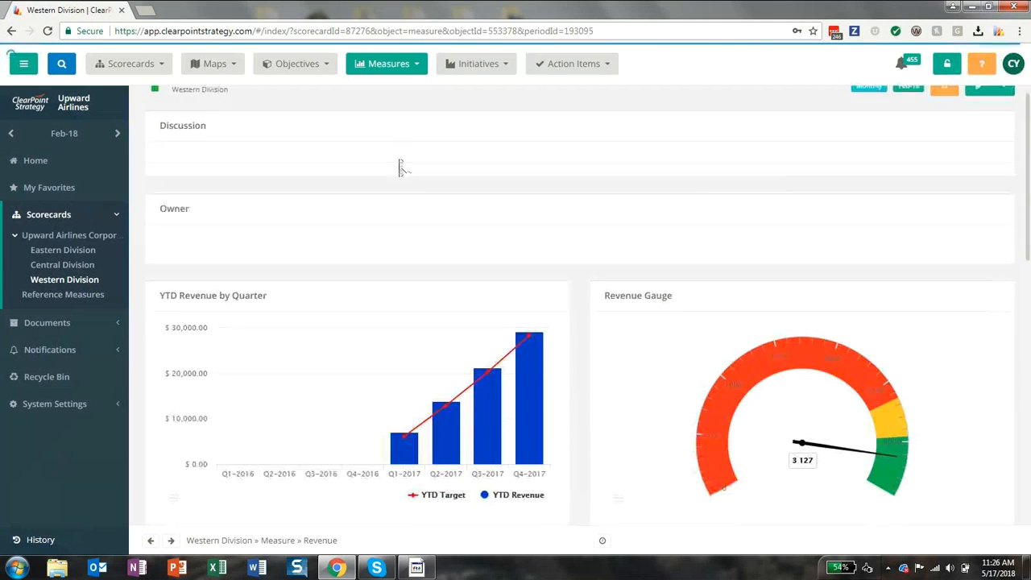
scroll(400, 168, "down", 8)
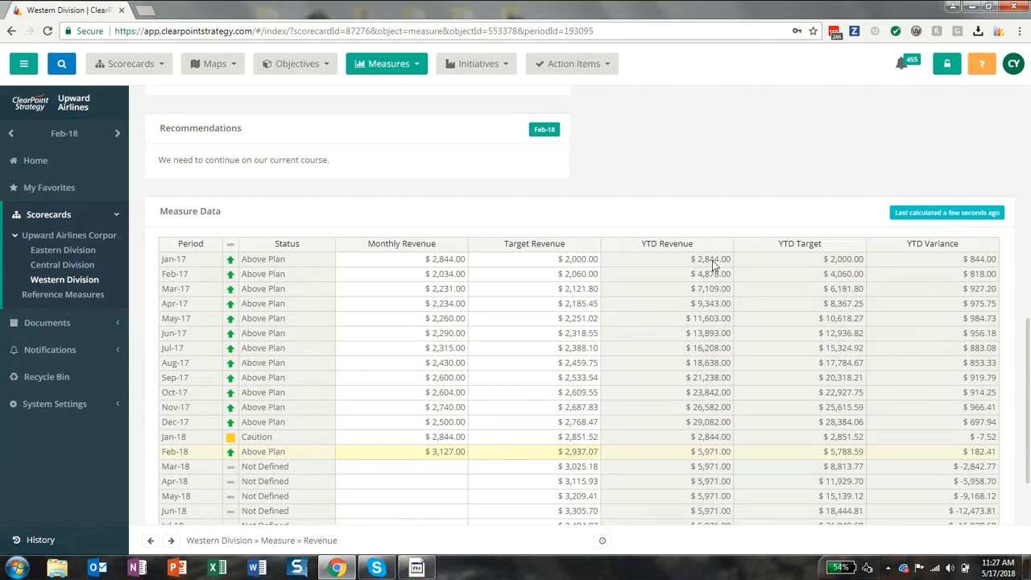
- Open the Western Division measure's Revenue Gauge chart settings to check that the chart is editable, and close them without saving
scroll(688, 240, "up", 6)
scroll(684, 243, "up", 2)
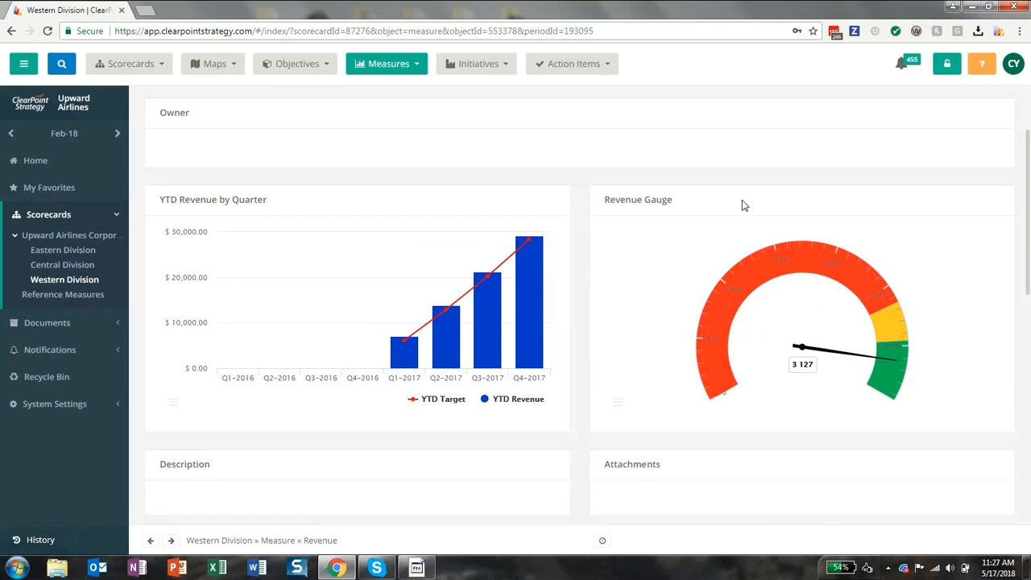
left_click(744, 206)
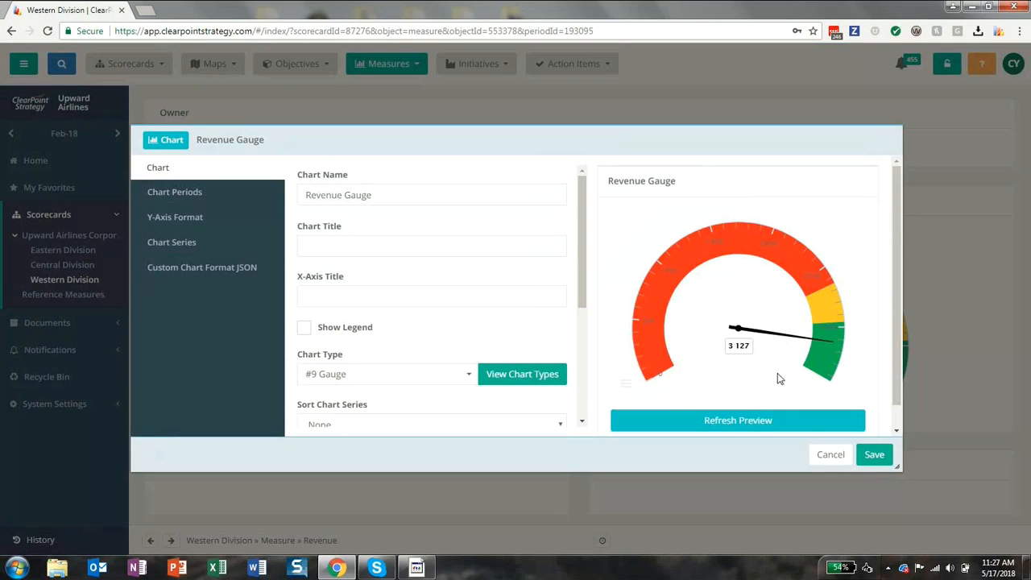
left_click(831, 455)
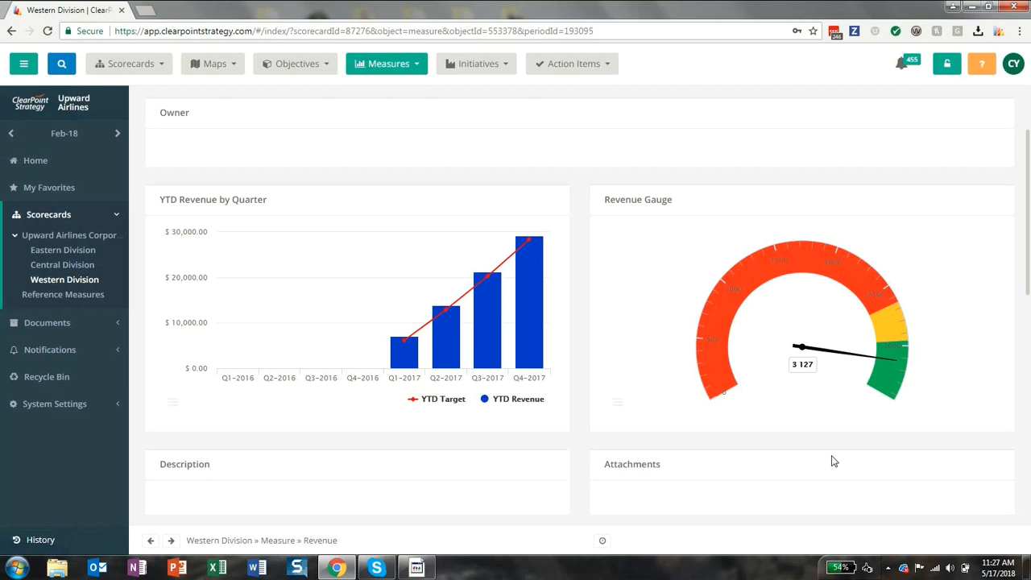
- Disable the Survey Responses Overtime master chart on the walking and biking trails satisfaction measure and save the measure
left_click(54, 540)
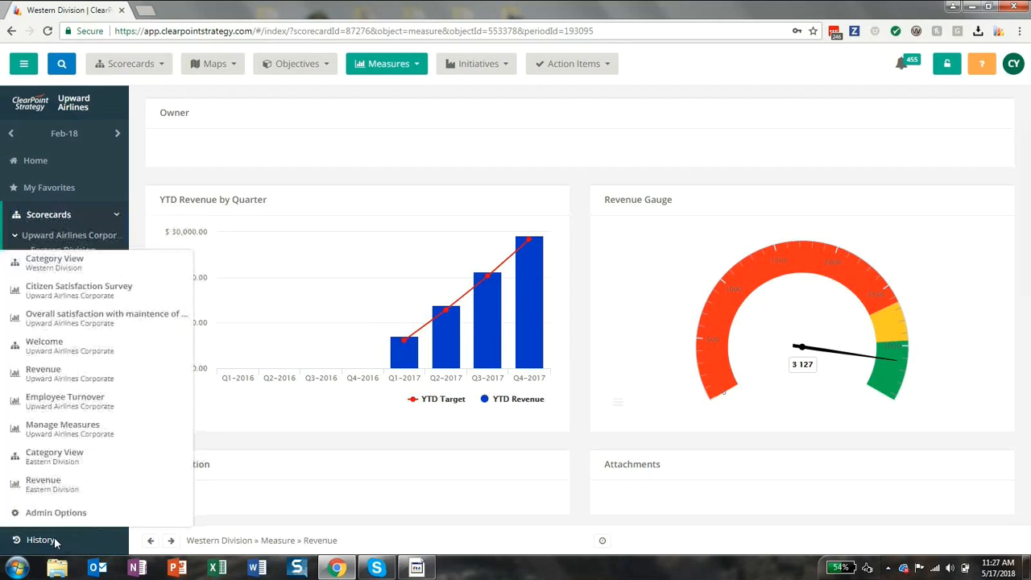
left_click(91, 317)
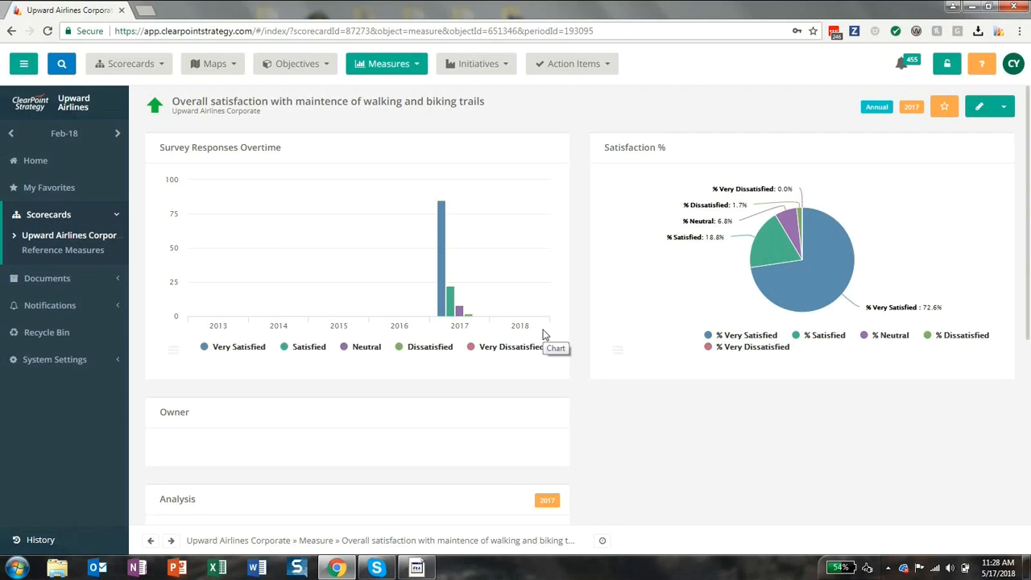
left_click(984, 113)
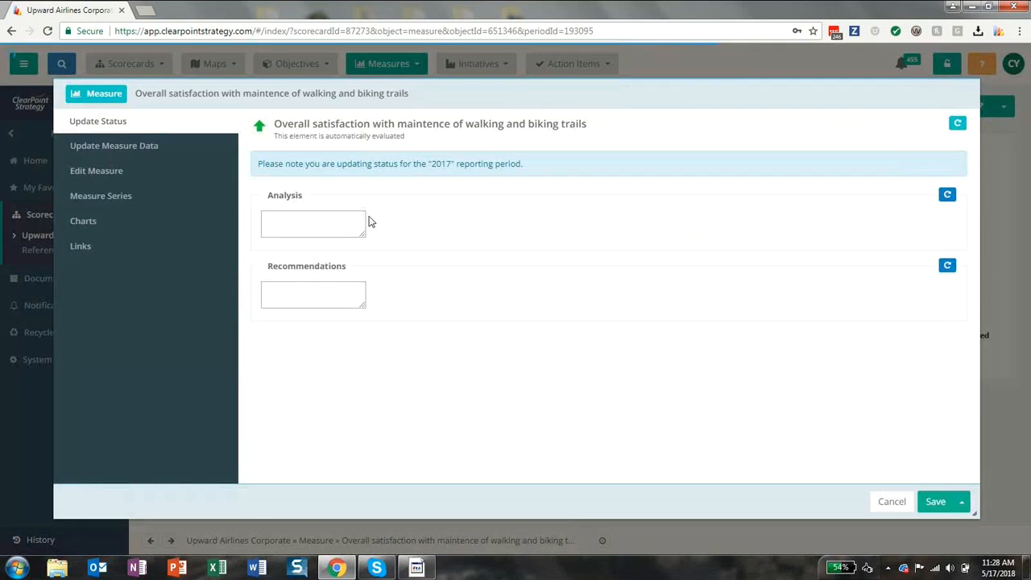
left_click(83, 221)
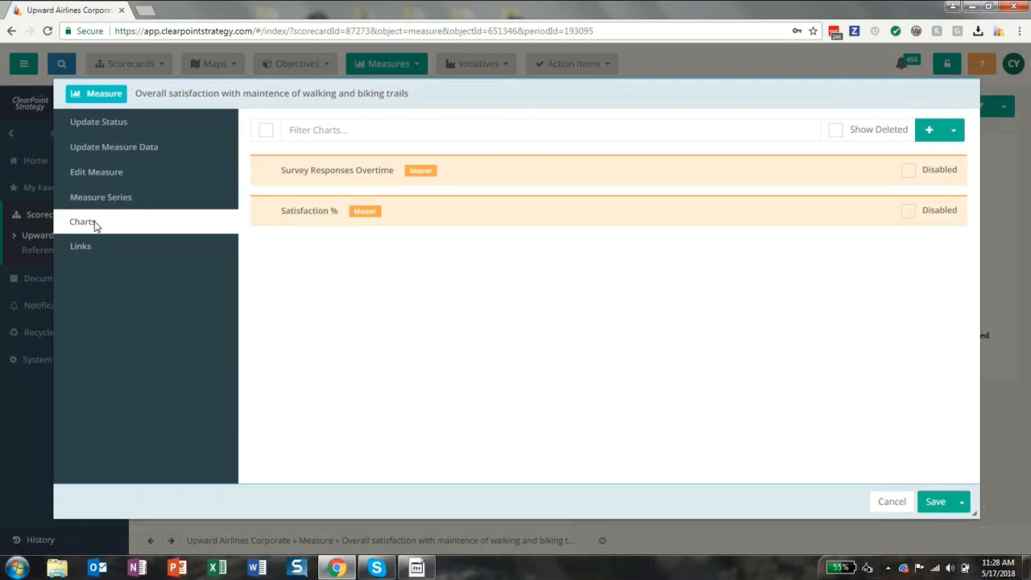
left_click(909, 170)
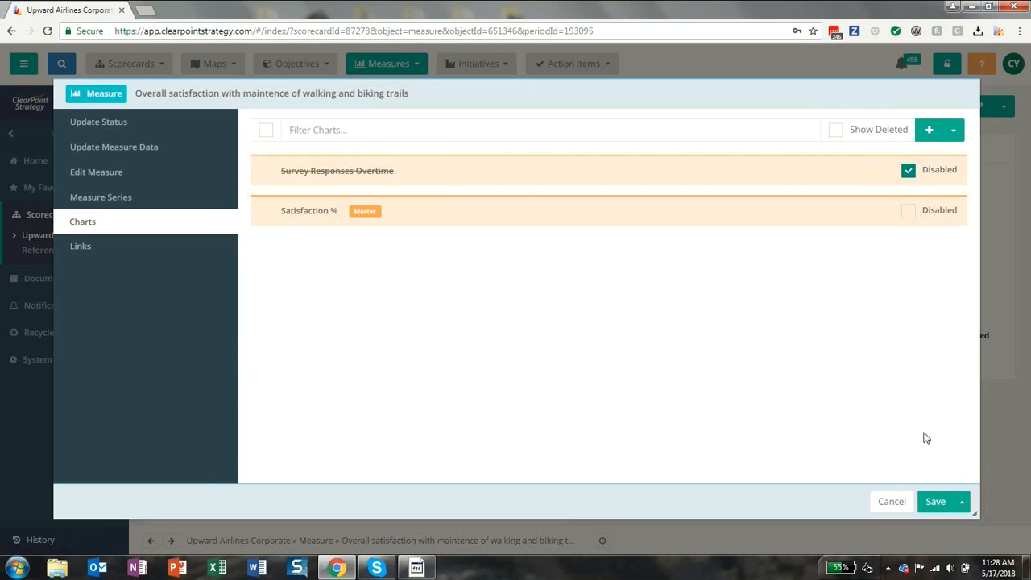
left_click(934, 501)
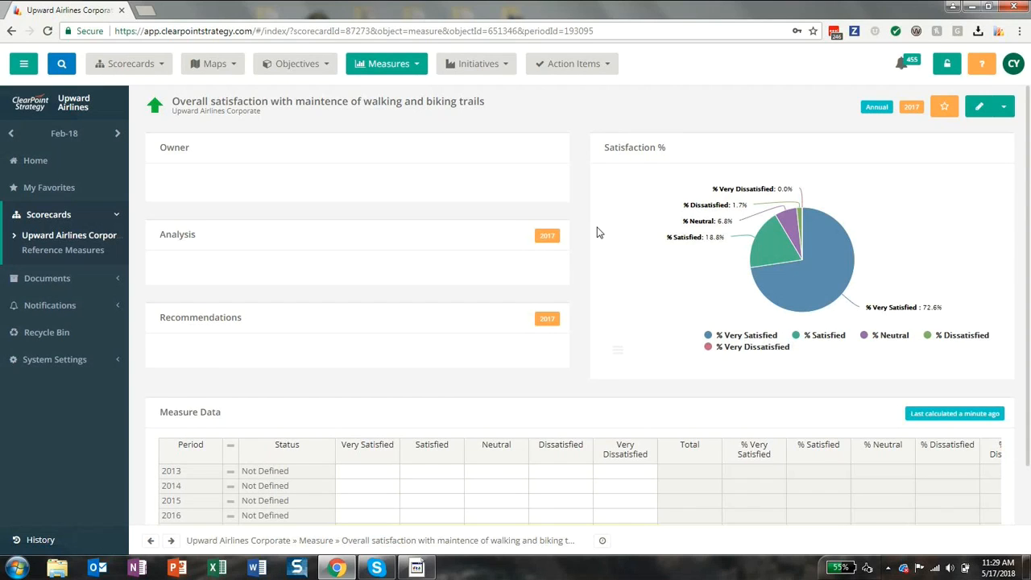
- Unlink the walking and biking trails measure from the Citizen Satisfaction Survey Template, keeping its series and charts, and save it
left_click(976, 112)
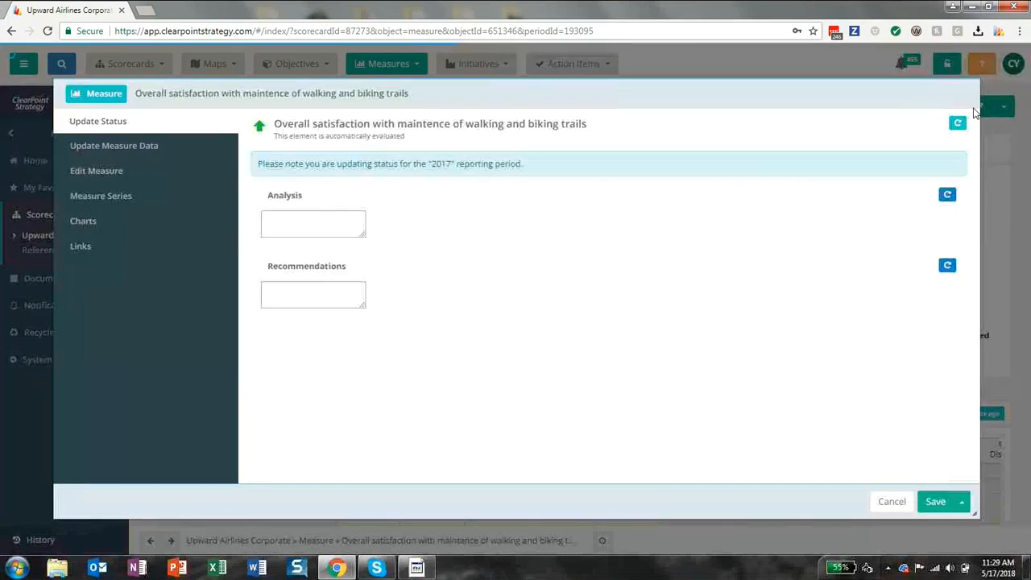
left_click(84, 181)
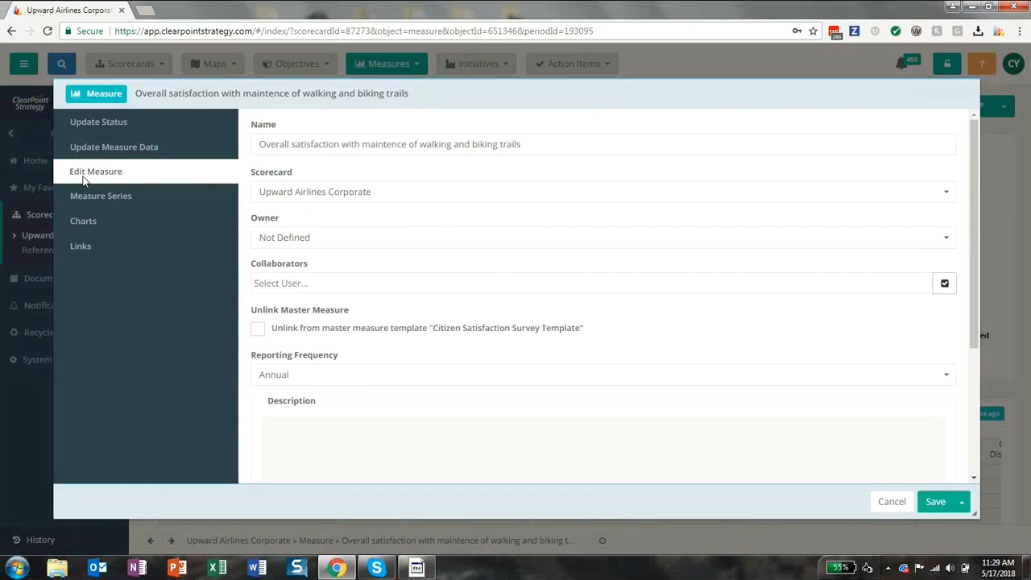
left_click(258, 331)
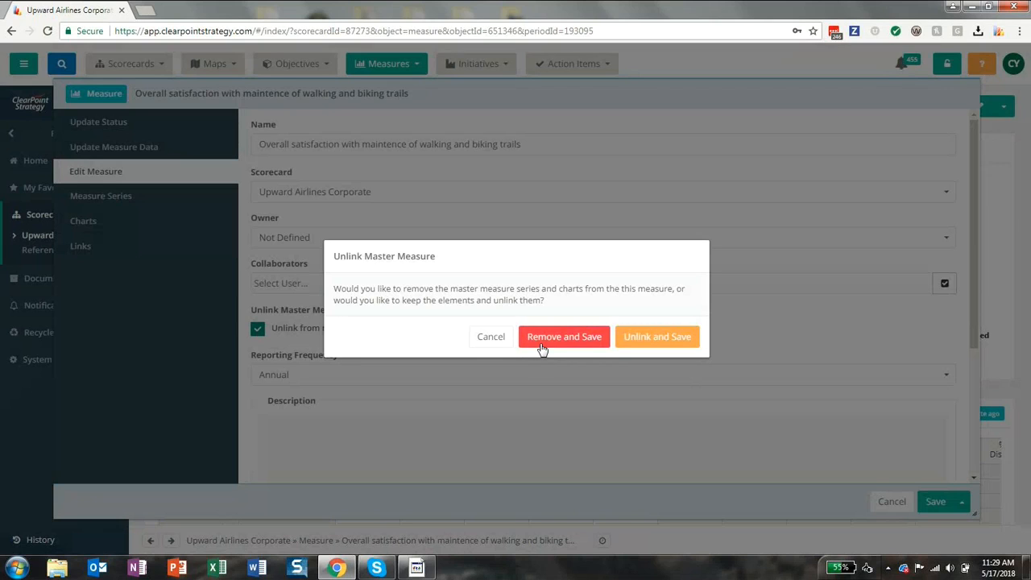
left_click(676, 345)
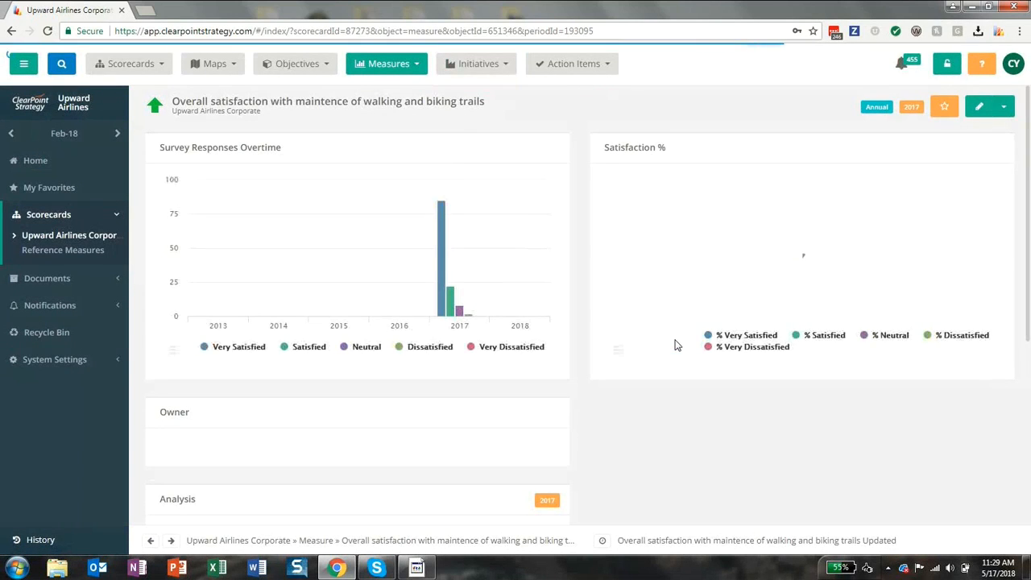
scroll(690, 308, "down", 4)
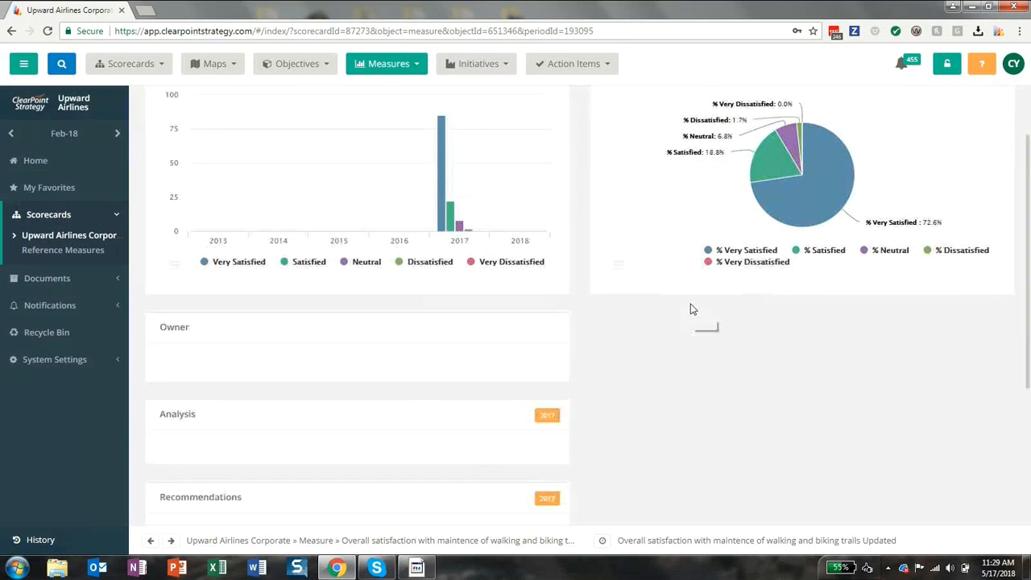
- Open the % Satisfied series on the walking and biking trails measure to check its calculation formula, and close it without saving
left_click(807, 379)
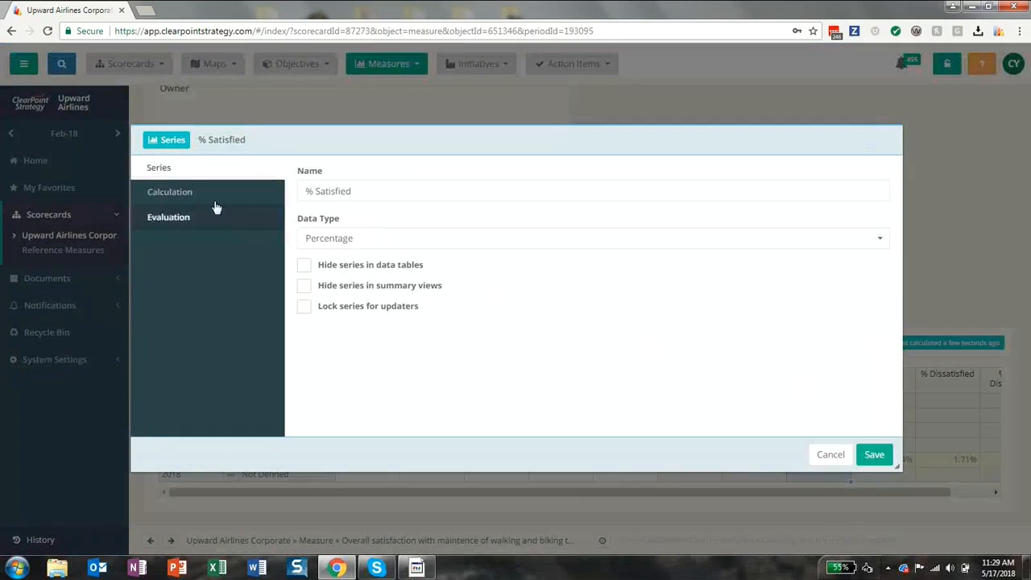
left_click(183, 198)
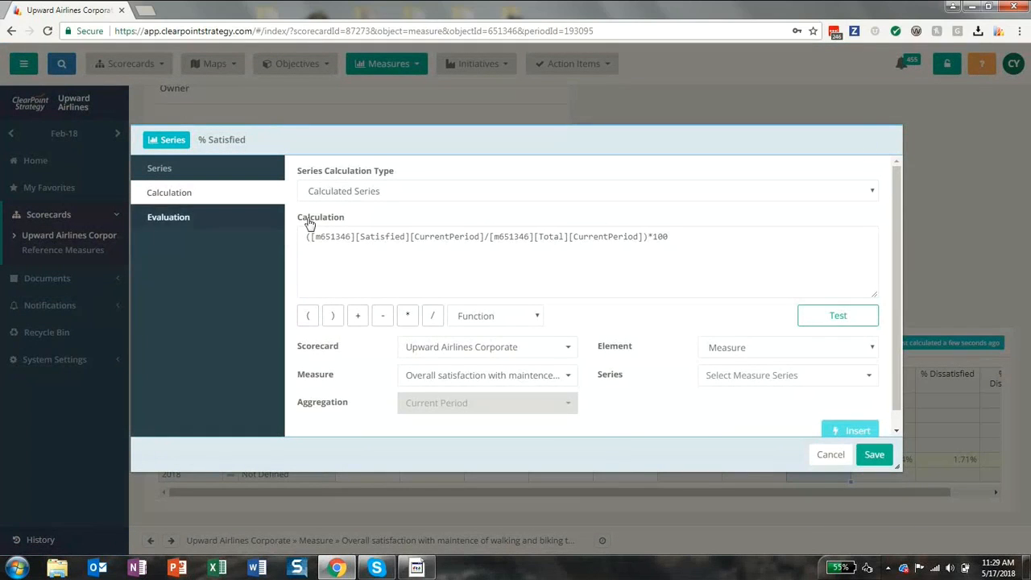
left_click(832, 456)
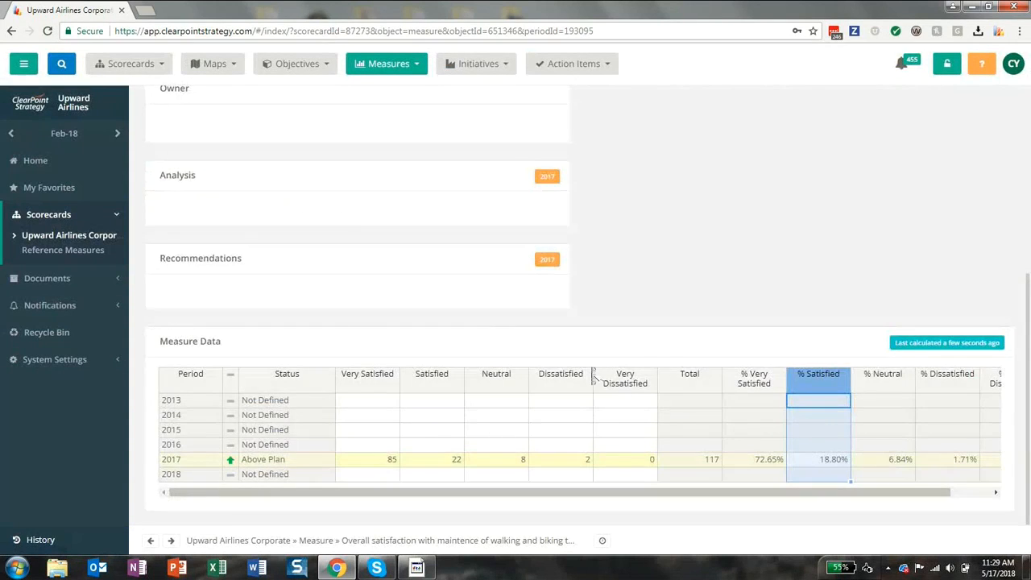
- Return to the Western Division Revenue measure from the history
scroll(592, 373, "up", 4)
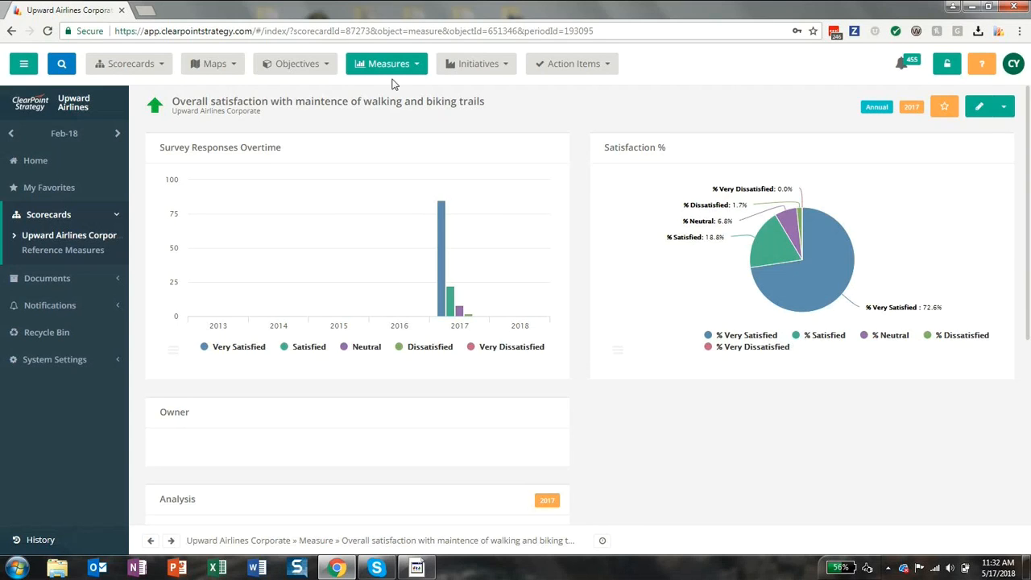
left_click(38, 540)
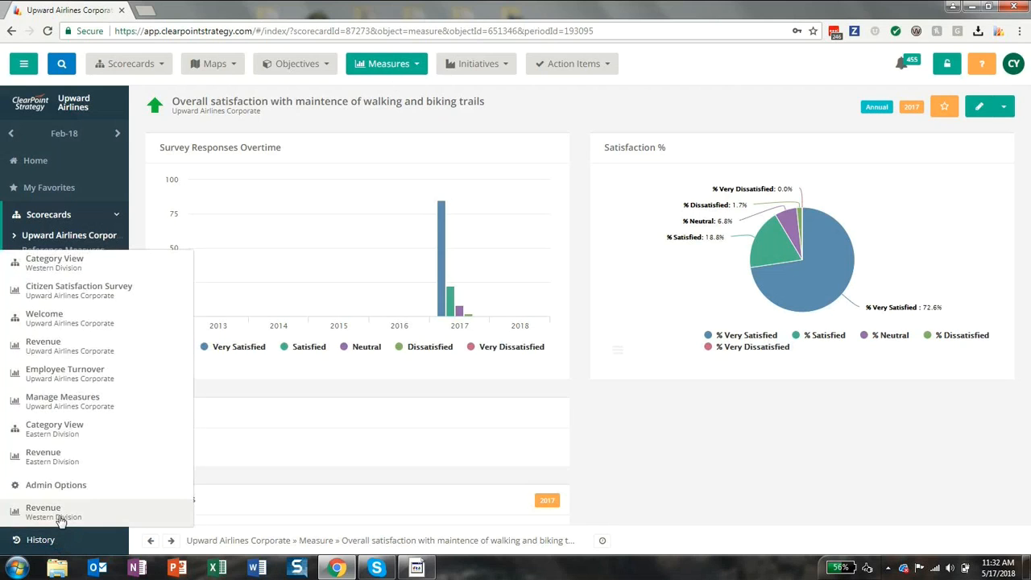
left_click(61, 519)
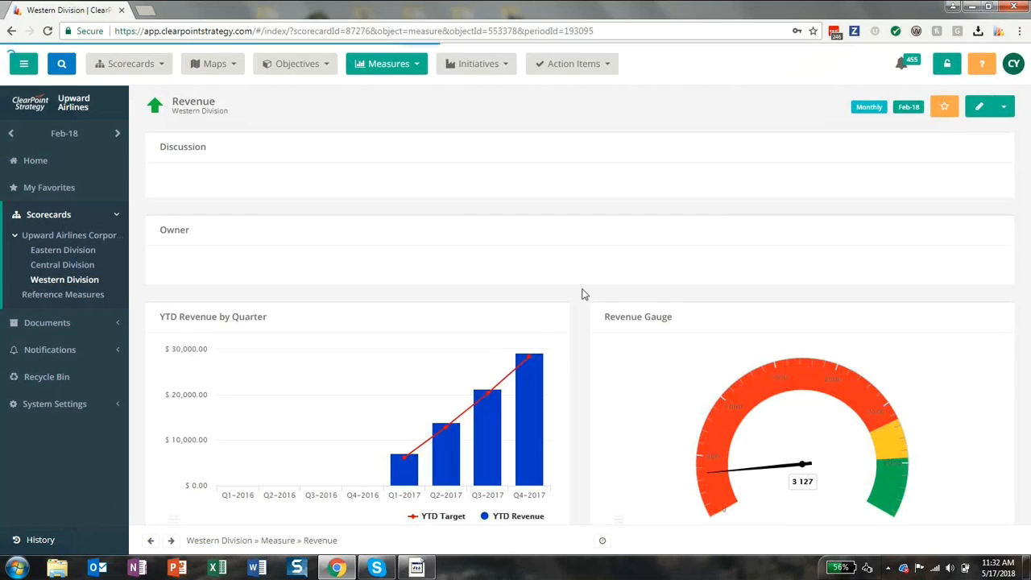
- Disable the YTD Revenue by Quarter master chart on the Western Division Revenue measure and save the measure
left_click(971, 114)
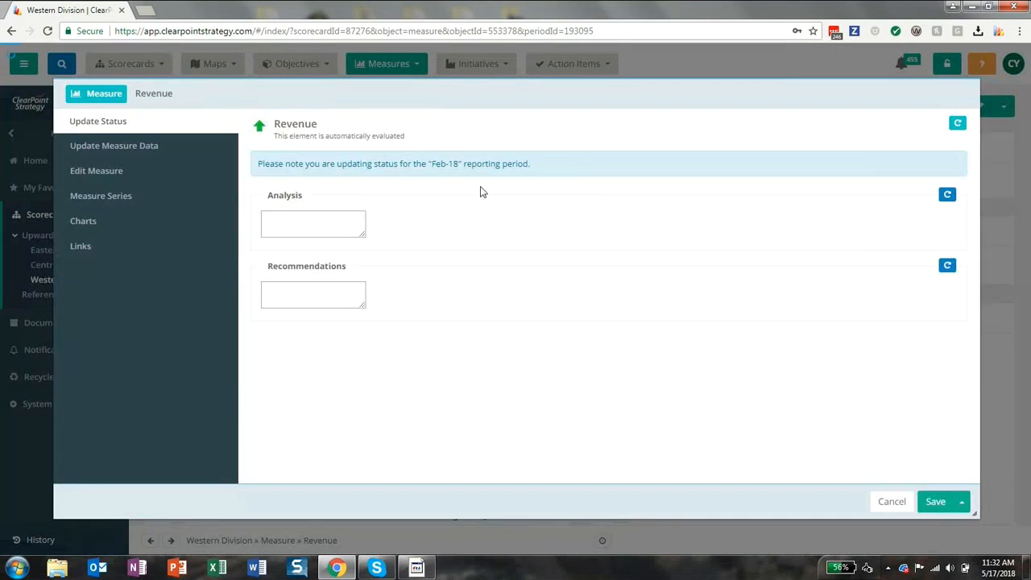
left_click(90, 225)
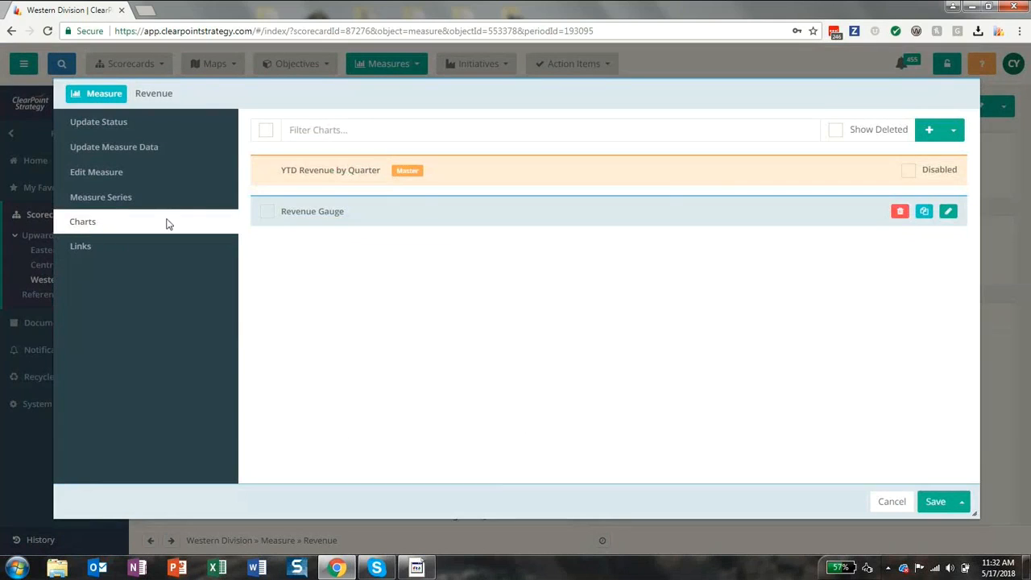
left_click(908, 172)
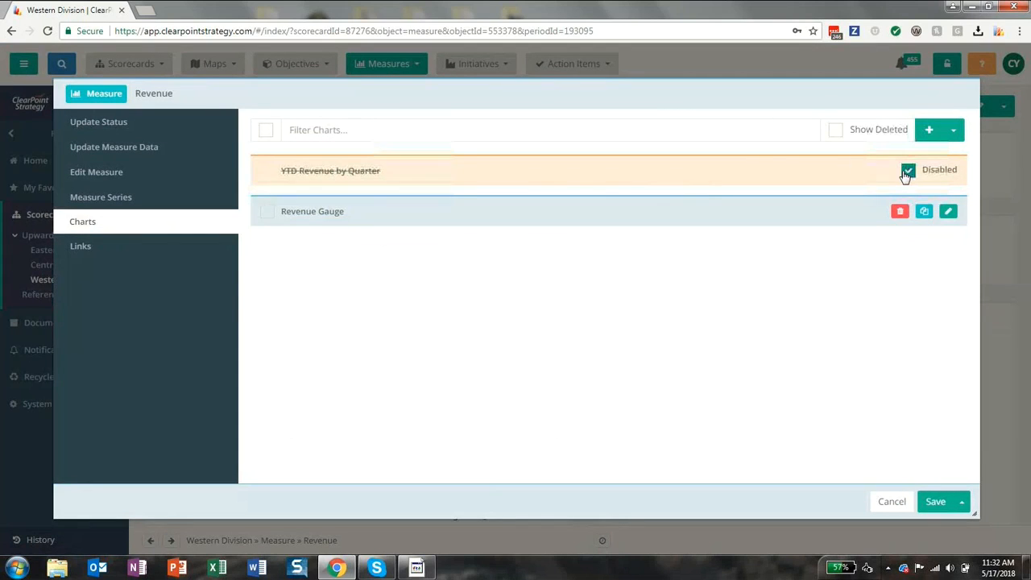
left_click(934, 502)
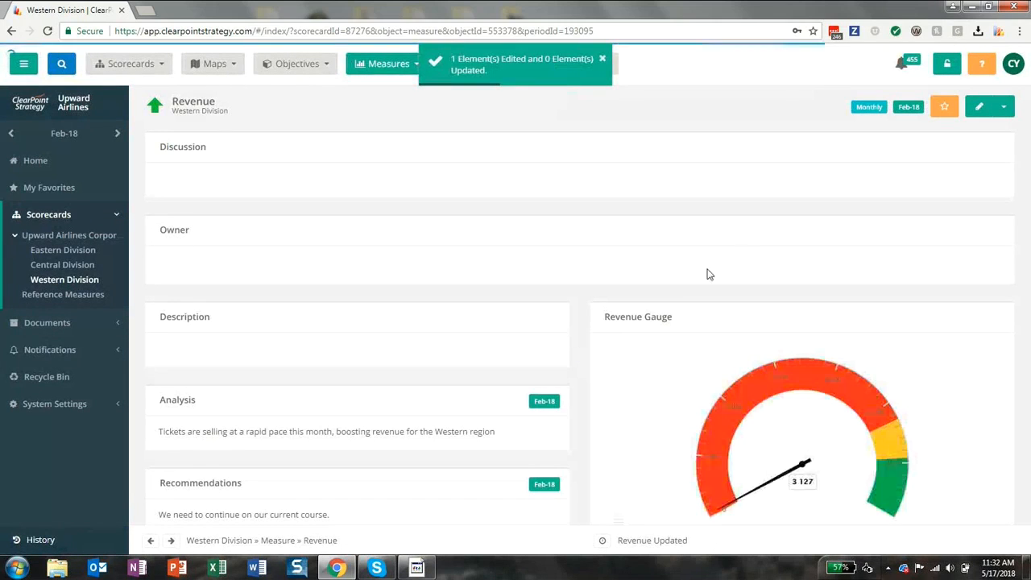
- Re-enable the YTD Revenue by Quarter master chart on the Western Division Revenue measure and save the measure
left_click(979, 109)
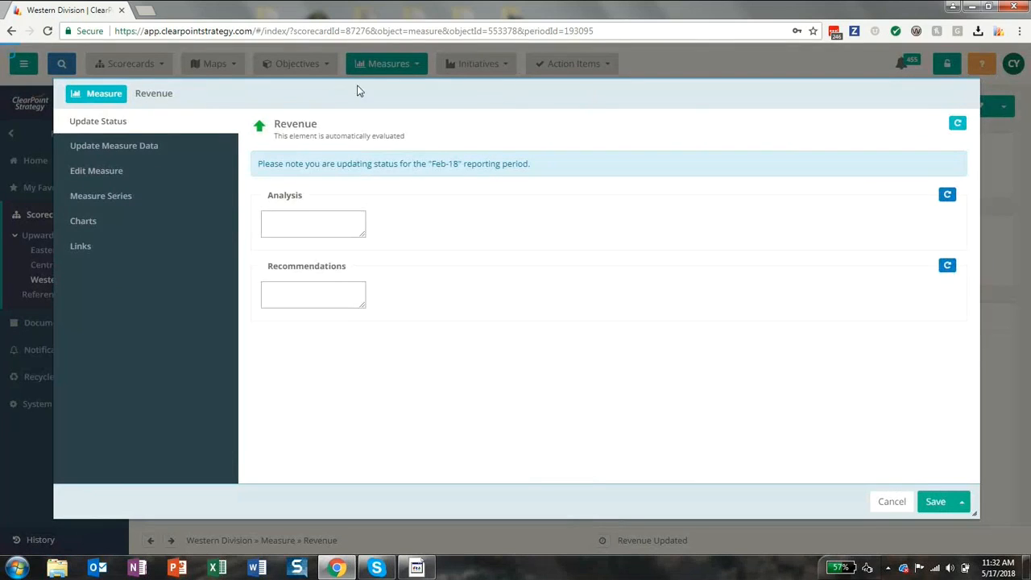
left_click(98, 223)
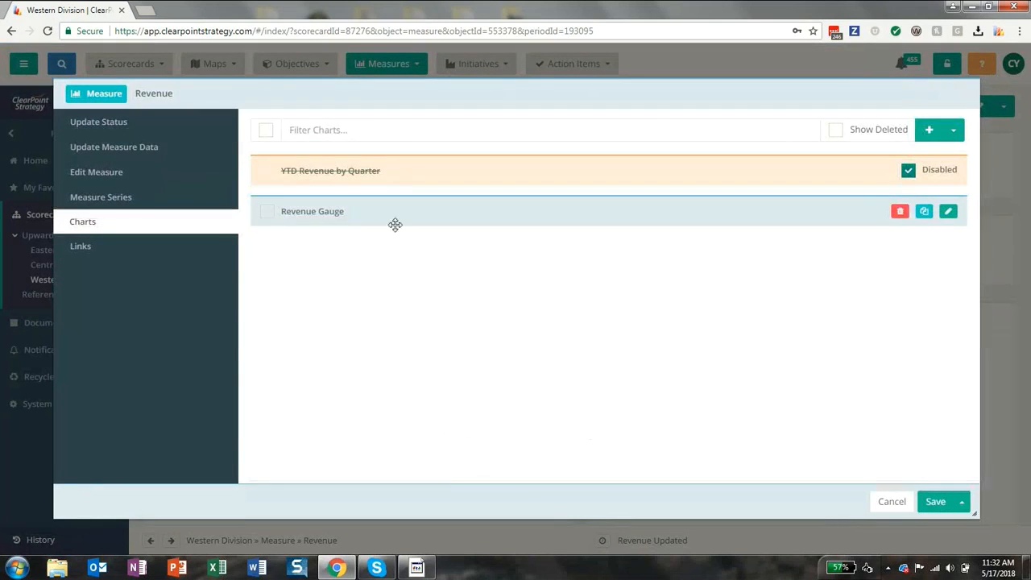
left_click(909, 172)
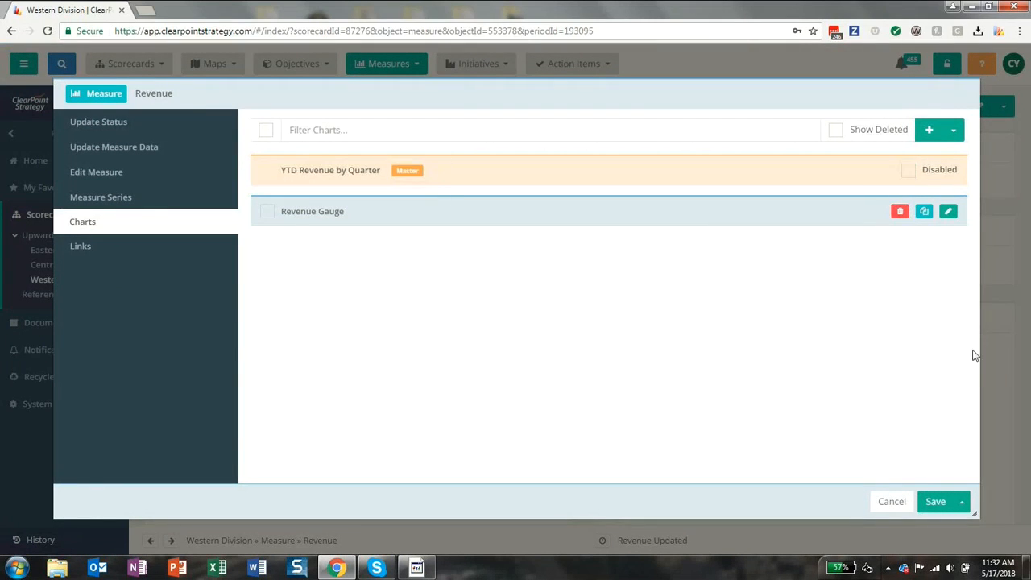
left_click(930, 506)
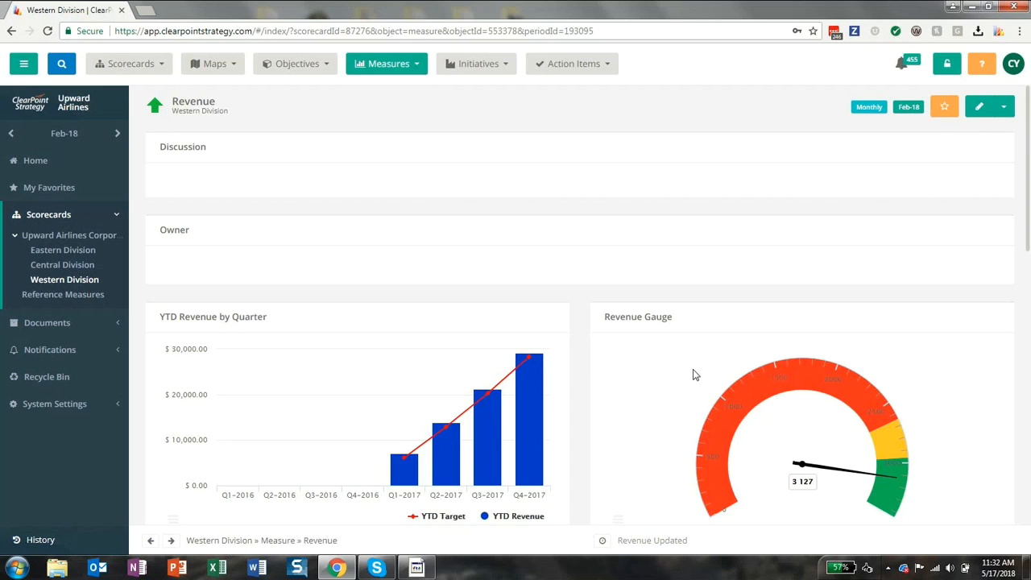
- Disable the Target Revenue master series on the Western Division Revenue measure and save the measure
scroll(609, 261, "down", 5)
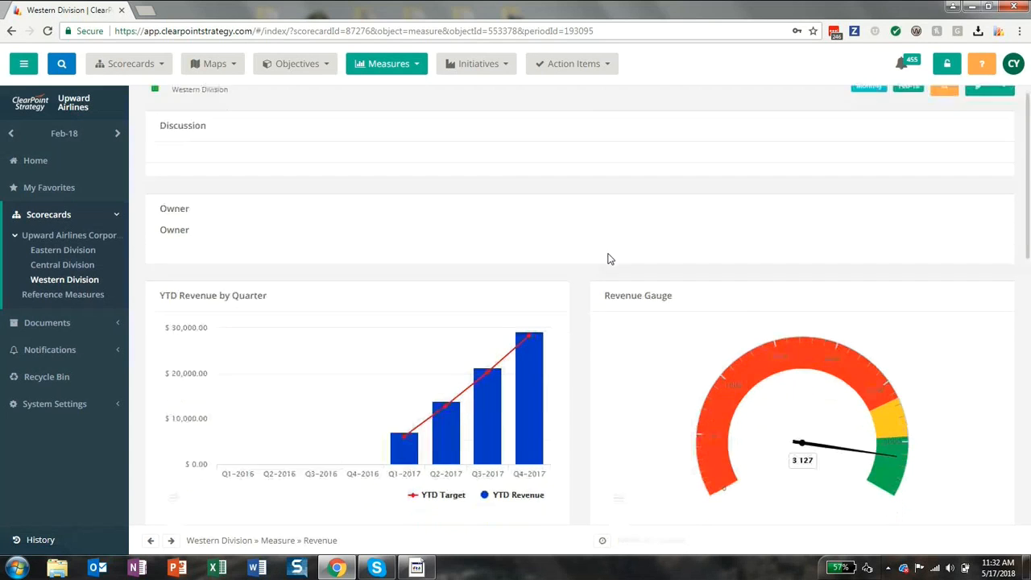
scroll(610, 260, "down", 4)
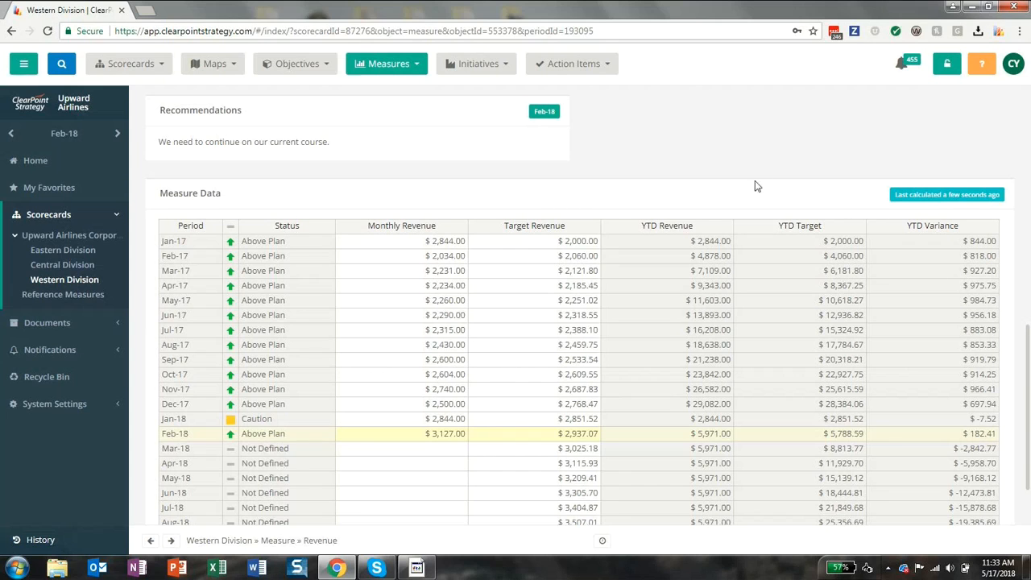
scroll(767, 153, "up", 10)
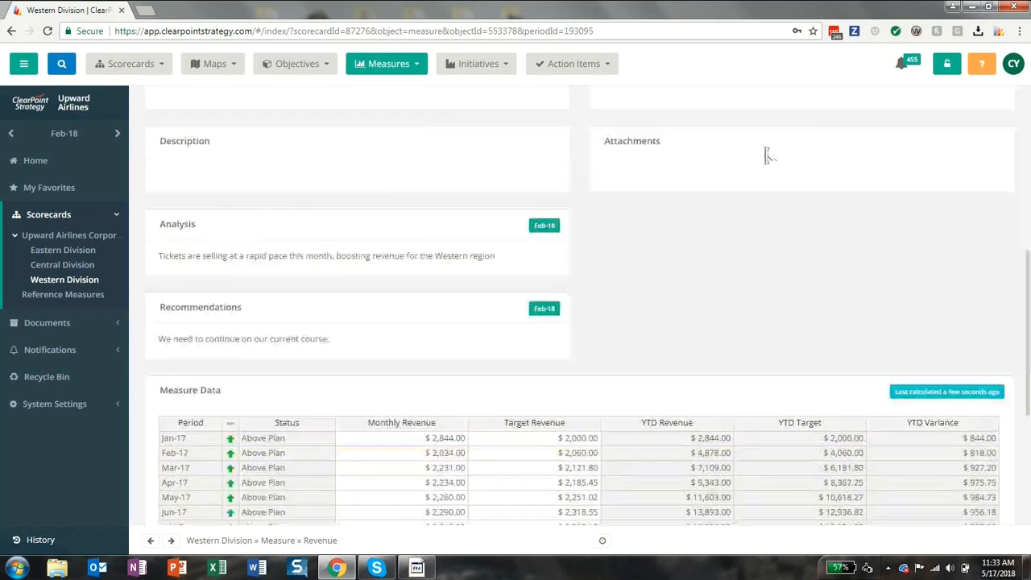
left_click(980, 108)
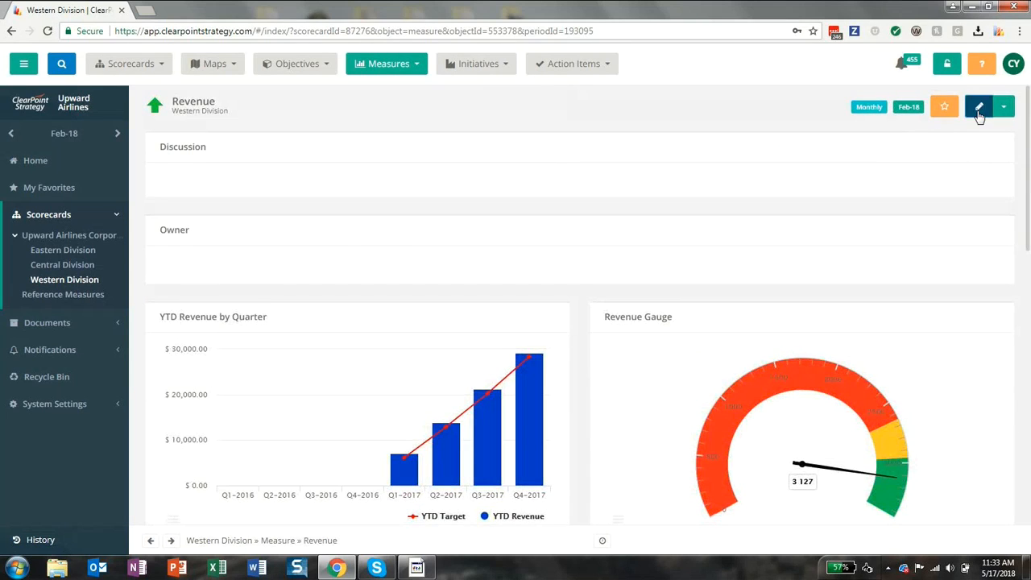
left_click(126, 196)
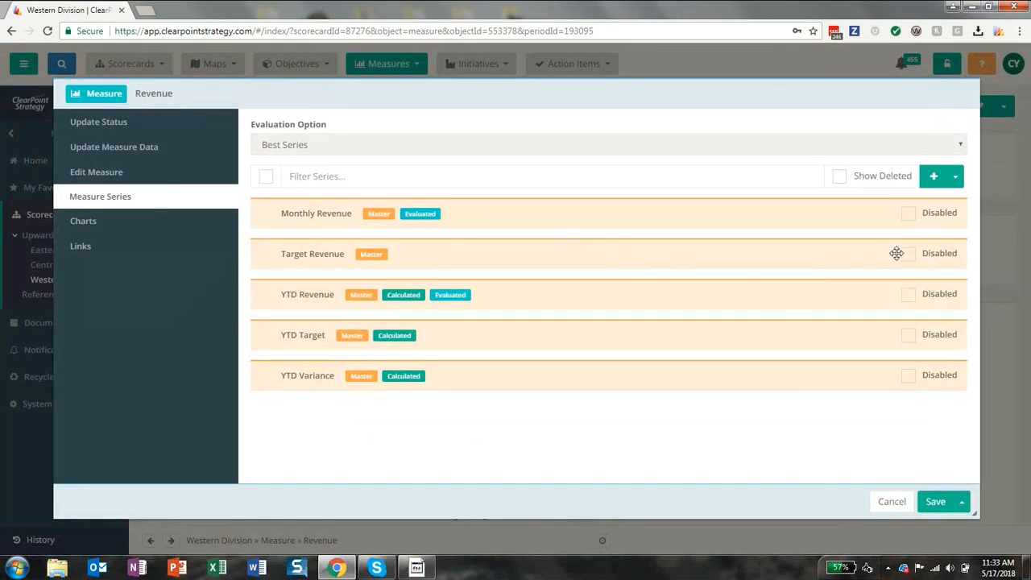
left_click(908, 255)
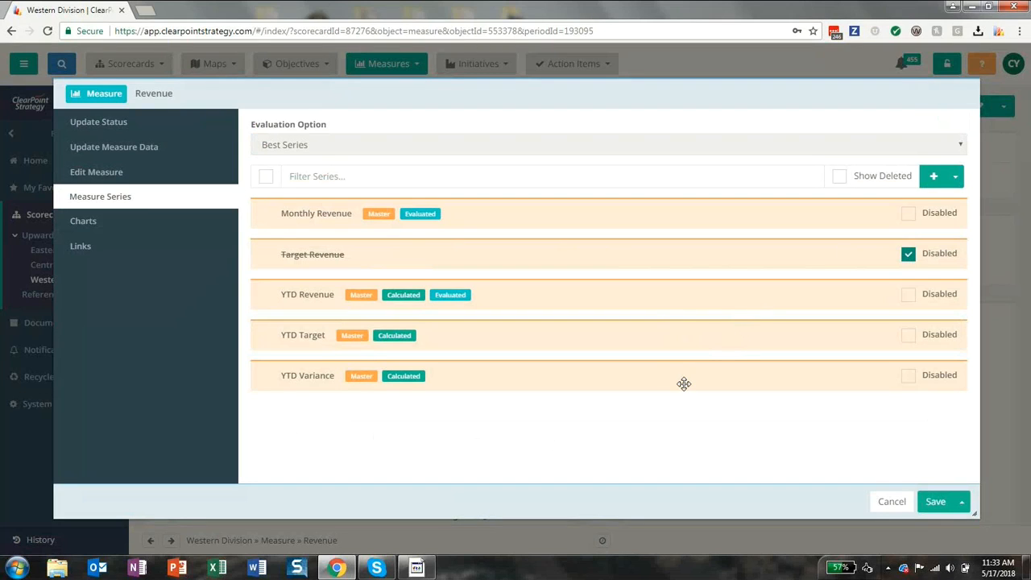
left_click(934, 502)
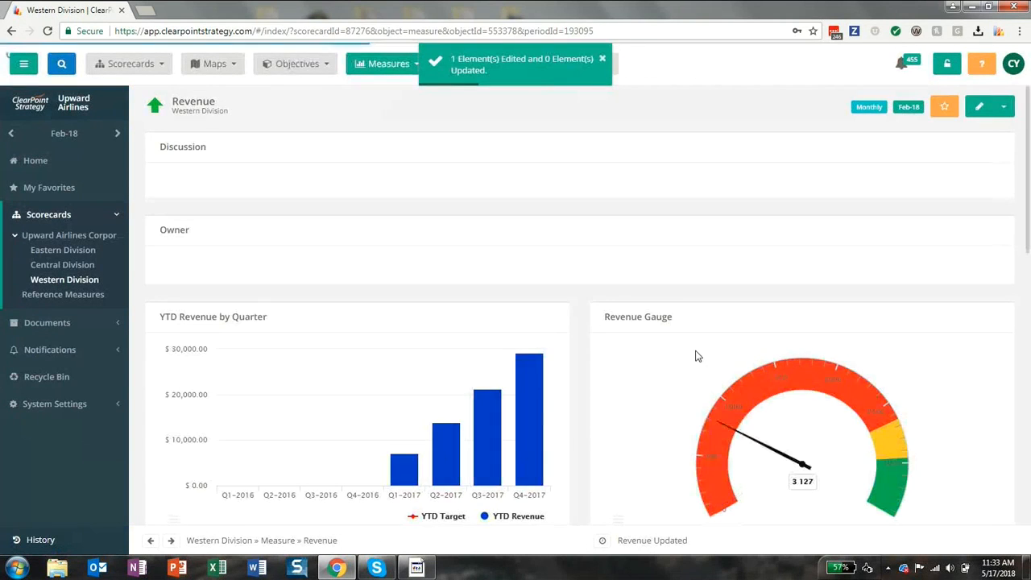
- Disable the YTD Target and YTD Variance master series on the Western Division Revenue measure, save it, and check its data table
scroll(697, 356, "down", 8)
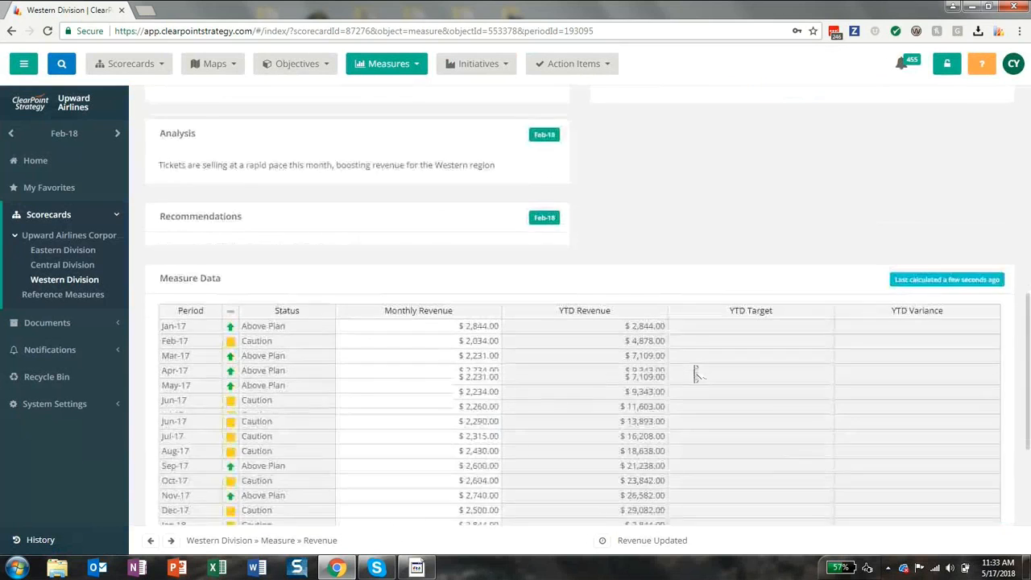
scroll(696, 381, "down", 2)
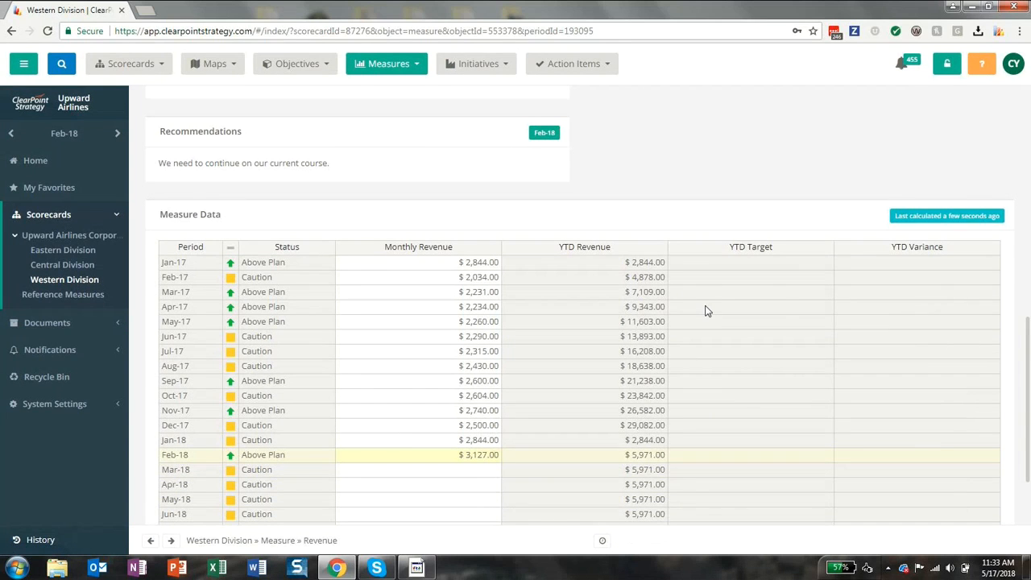
scroll(706, 311, "up", 10)
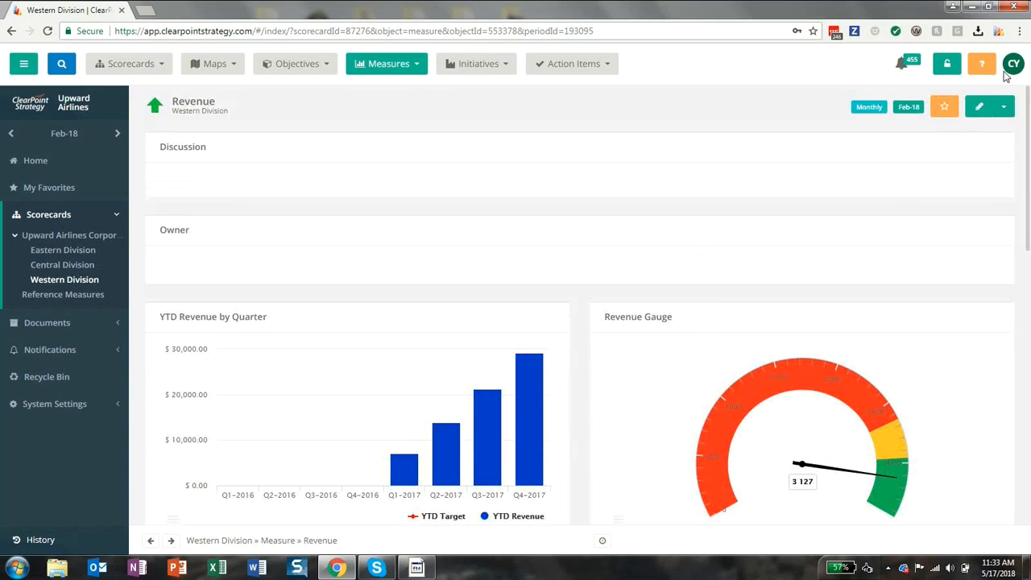
left_click(979, 107)
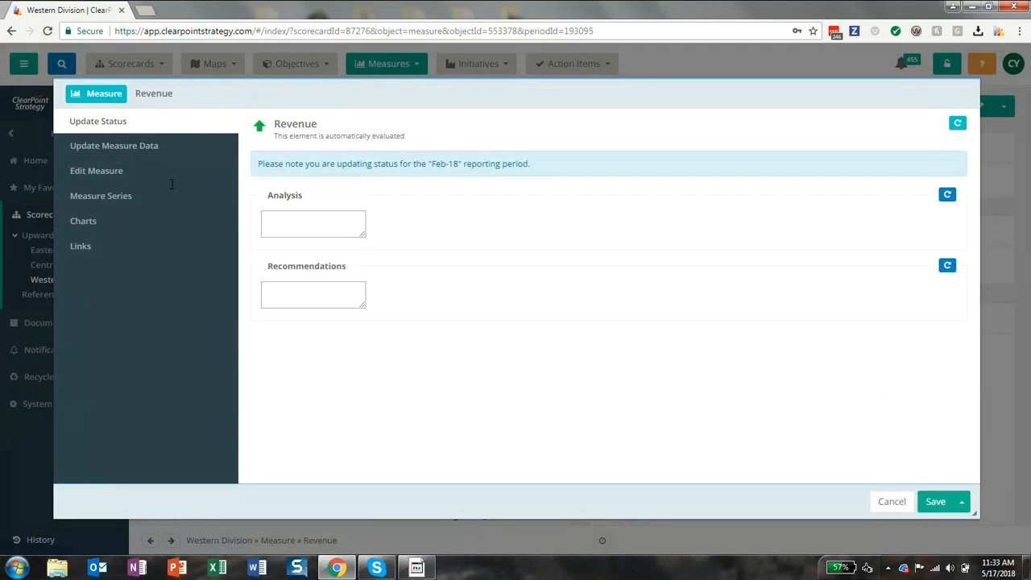
left_click(134, 199)
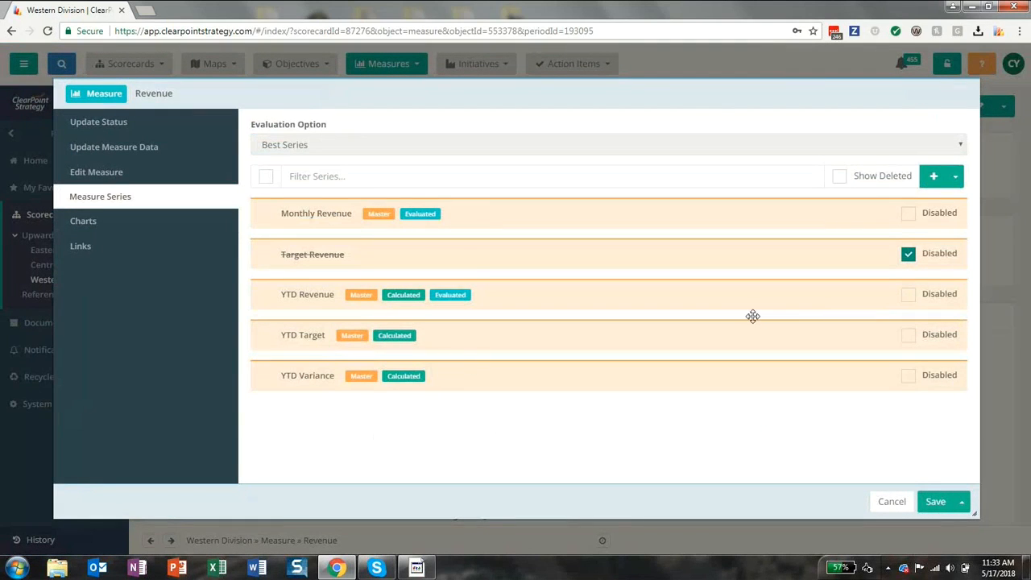
left_click(907, 336)
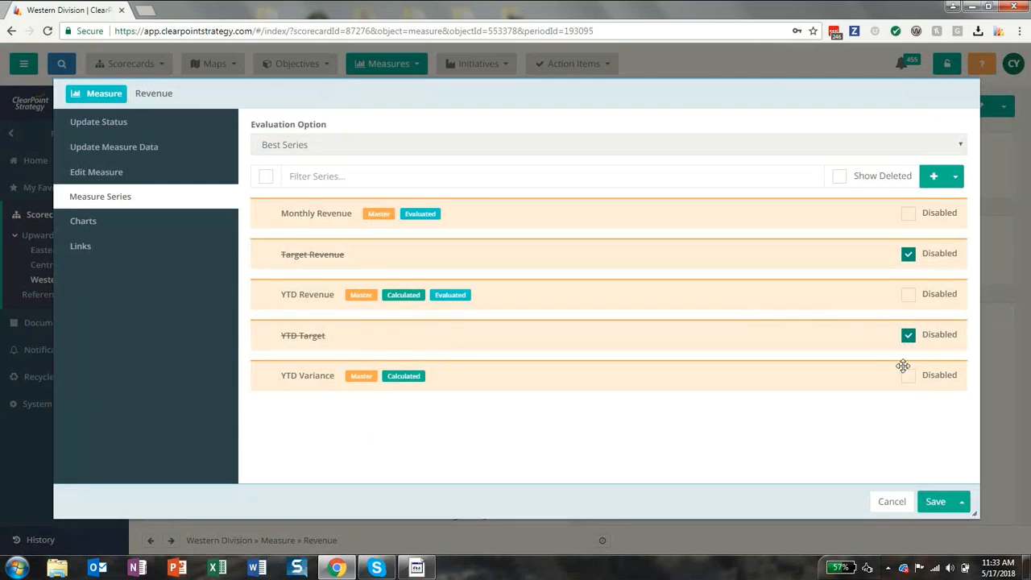
left_click(908, 378)
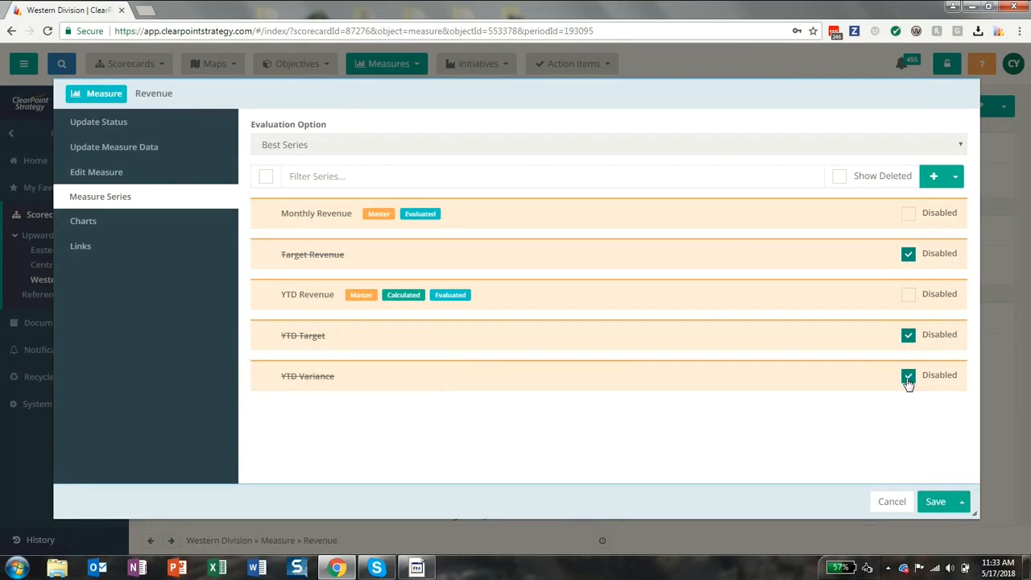
left_click(933, 503)
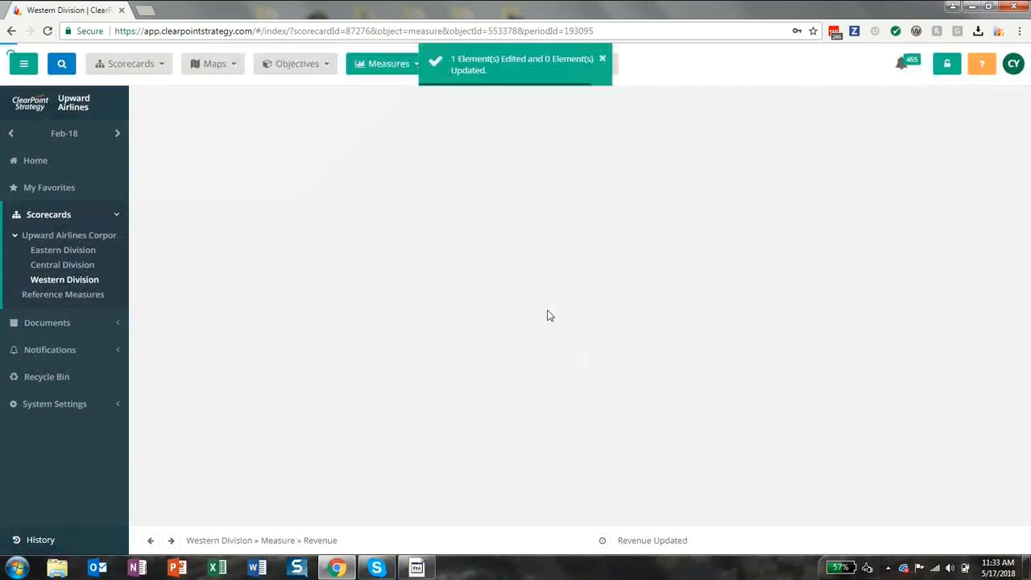
scroll(352, 236, "down", 1)
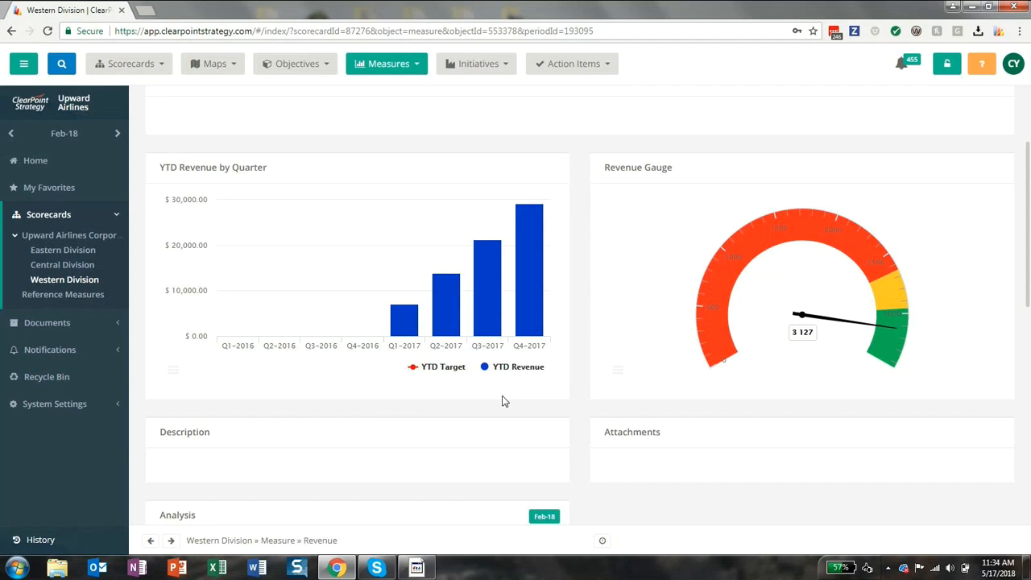
scroll(502, 400, "down", 5)
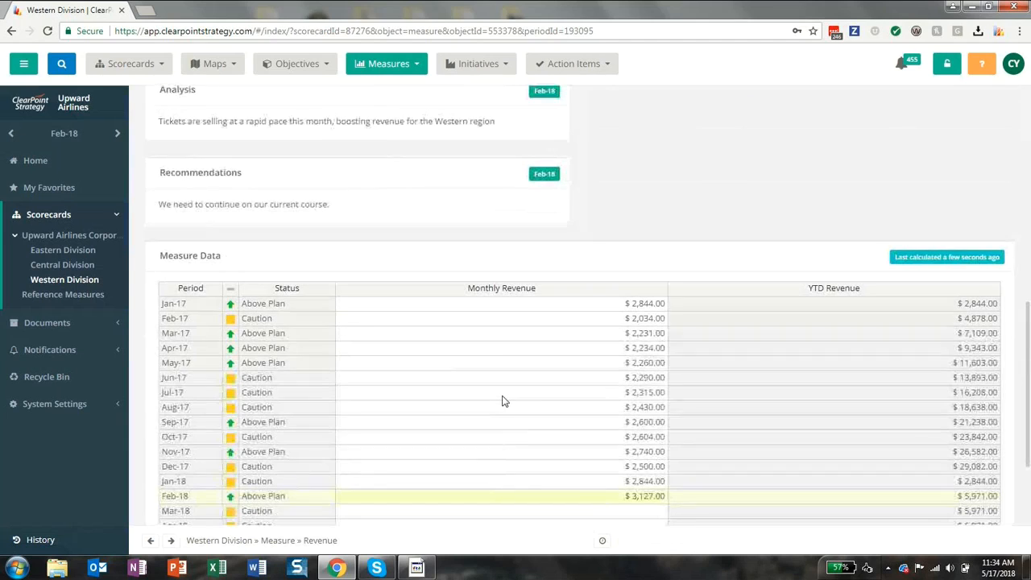